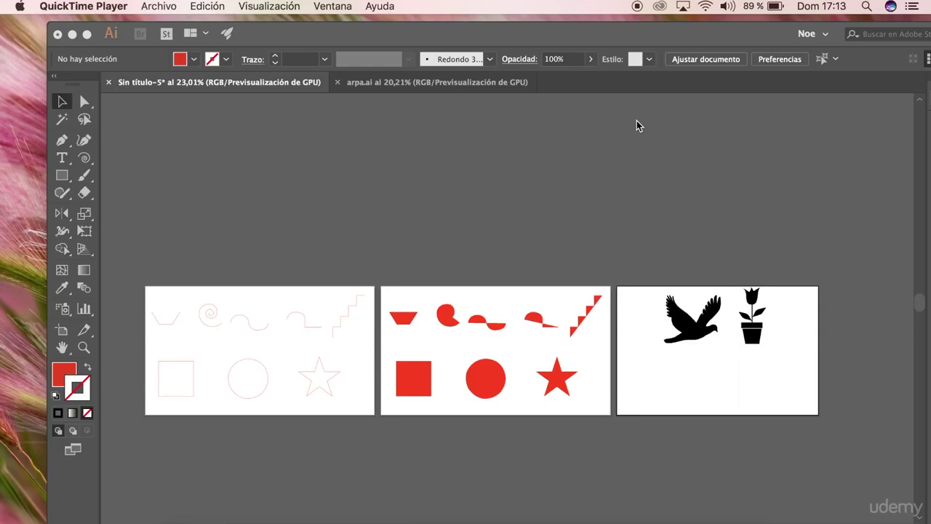
Step: Maximise Illustrator, review arpa.ai, close the Color panel, and return to Sin título-5
click(418, 35)
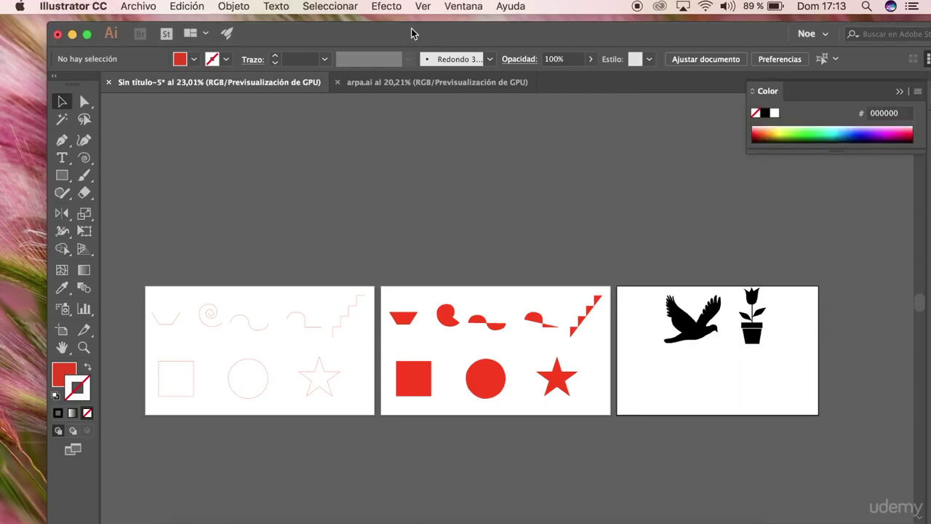
double_click(391, 35)
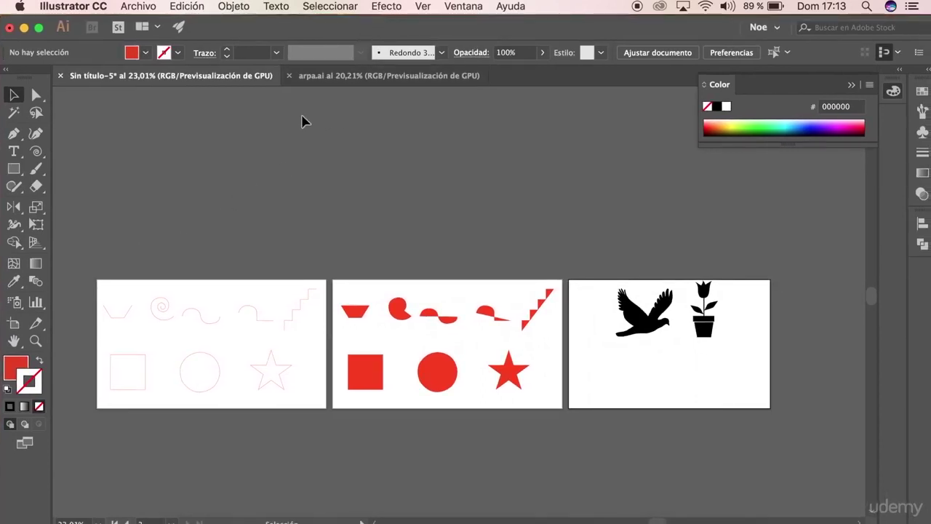
click(349, 74)
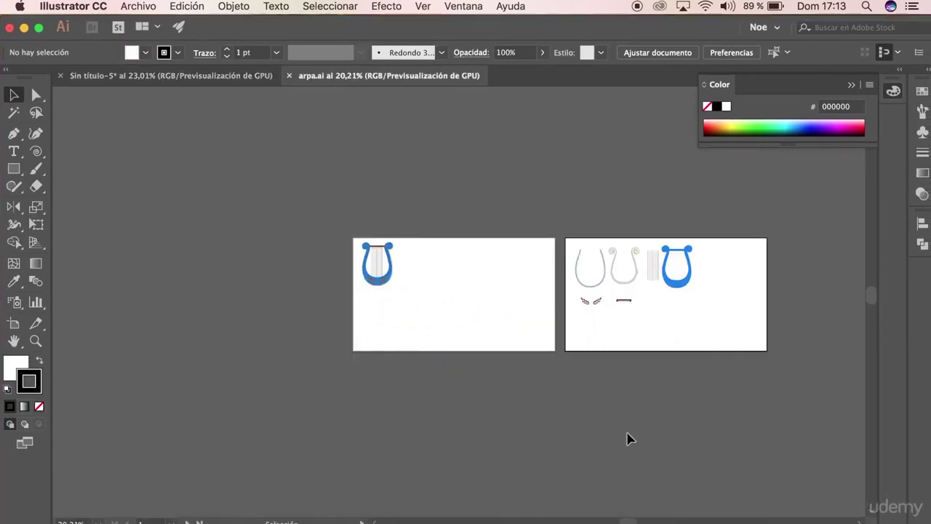
scroll(572, 322, up, 2)
scroll(575, 320, up, 1)
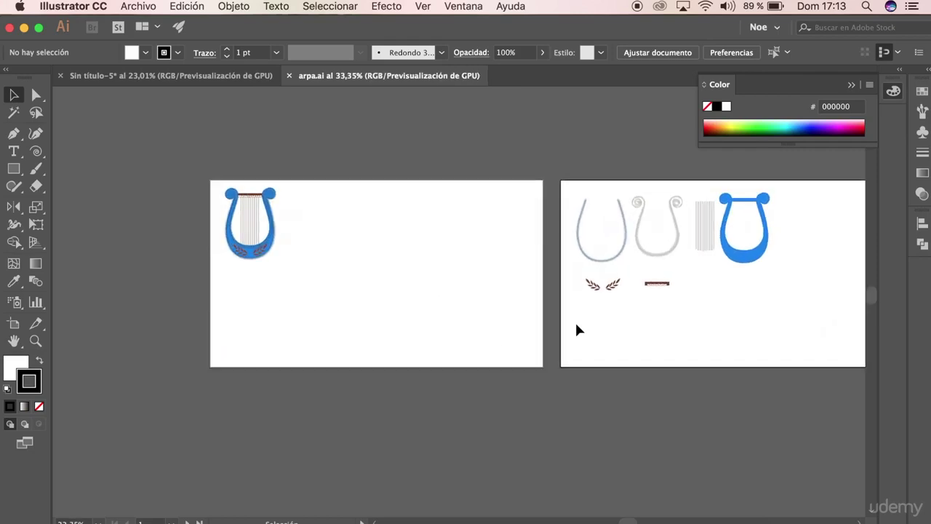
click(851, 84)
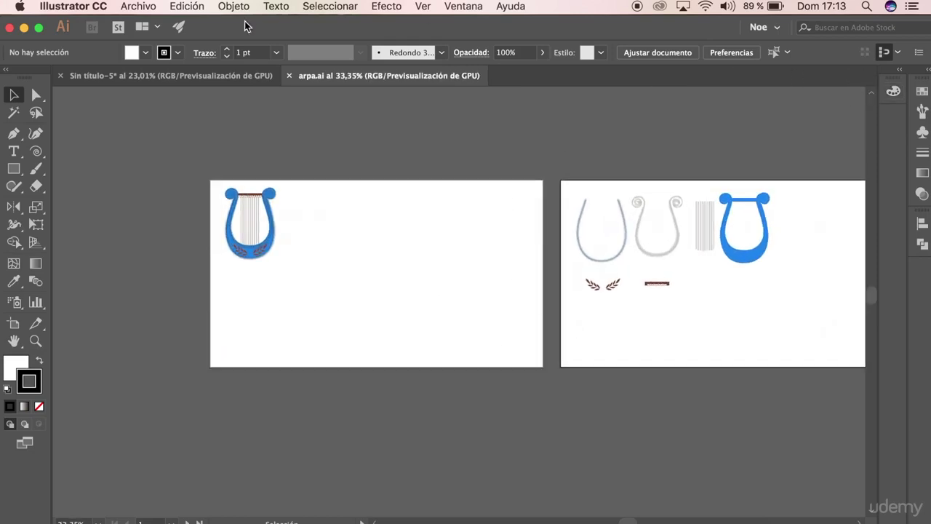
click(193, 76)
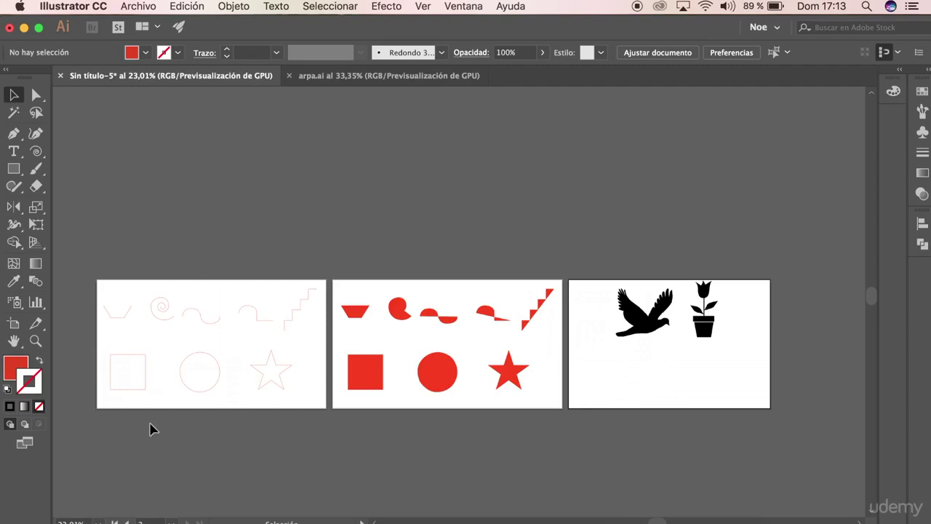
Step: Zoom and pan to frame the first artboard's red zigzag, spiral, waves, steps and outlined shapes
scroll(150, 429, up, 3)
scroll(151, 429, left, 3)
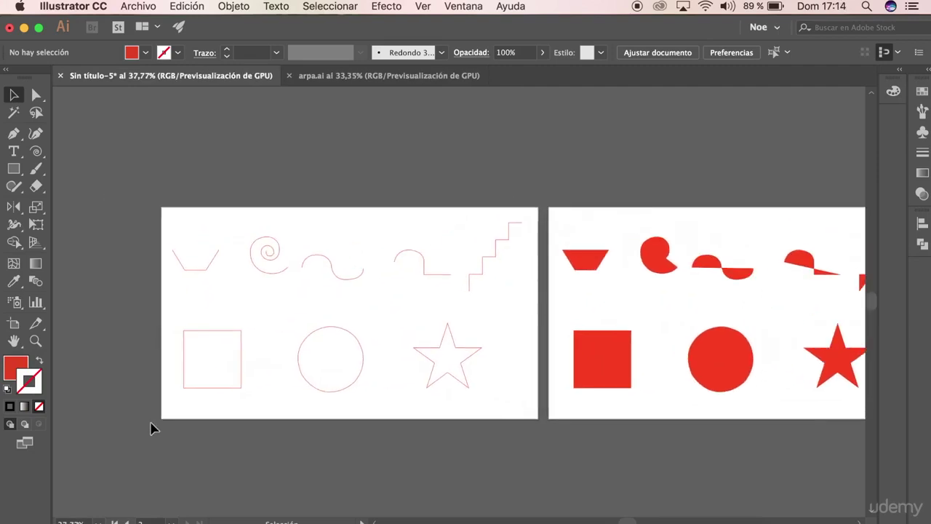
scroll(155, 337, up, 3)
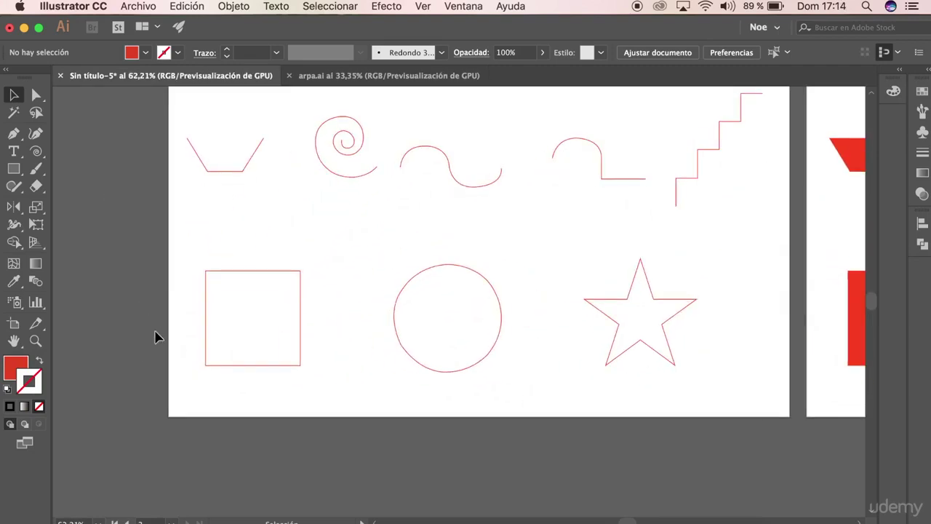
scroll(155, 337, up, 3)
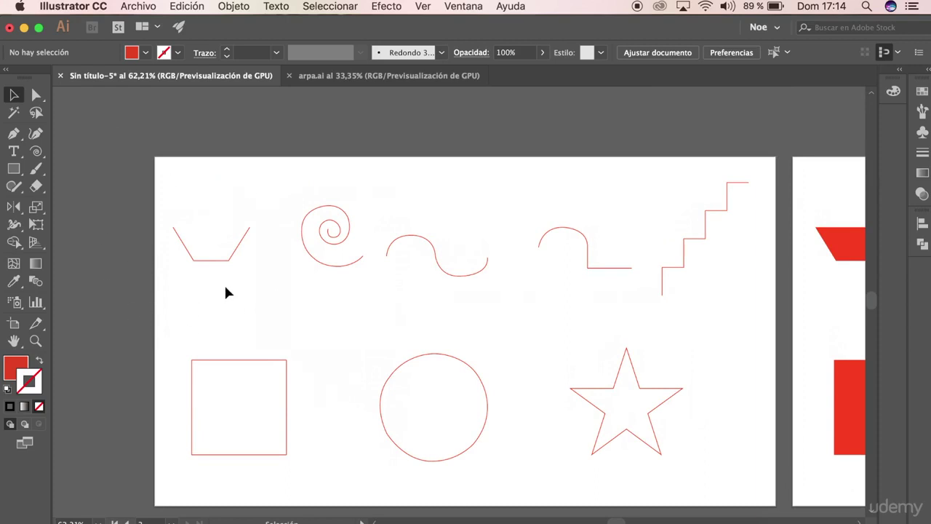
scroll(198, 295, up, 2)
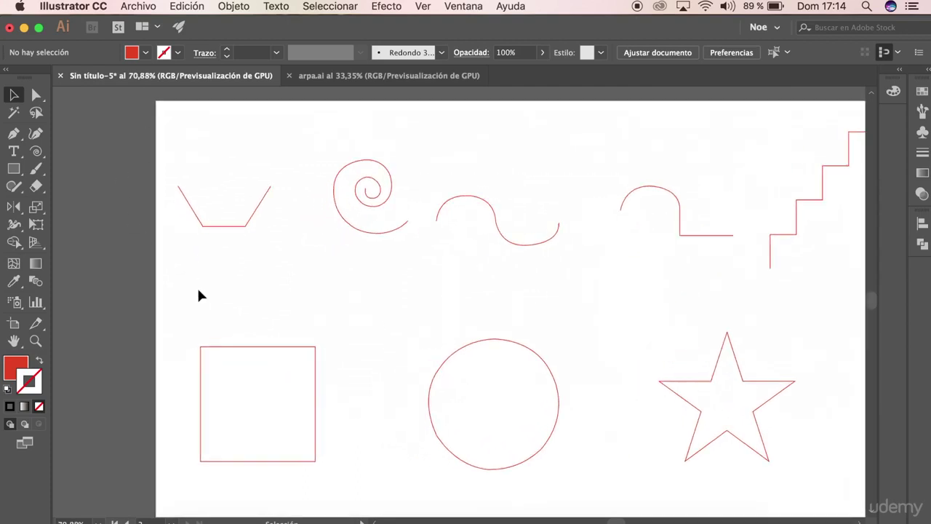
scroll(198, 295, up, 1)
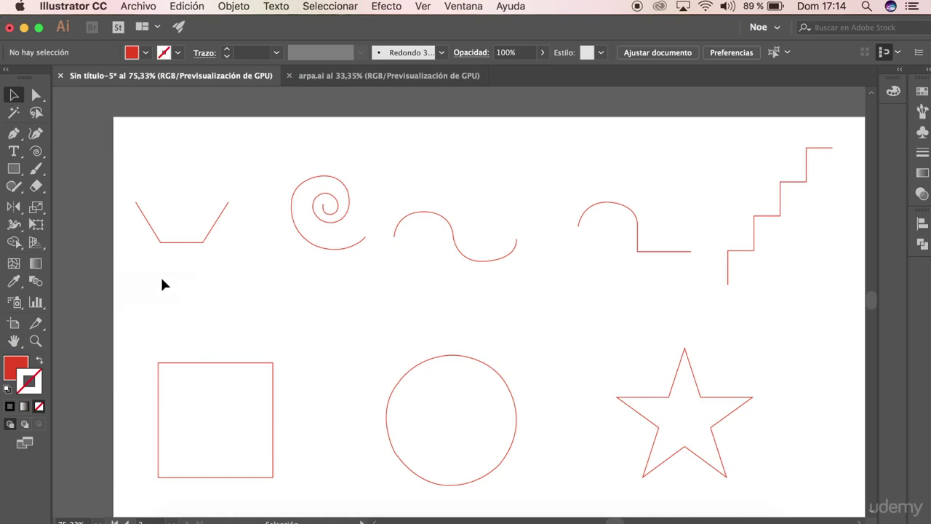
scroll(162, 279, down, 2)
scroll(162, 278, down, 2)
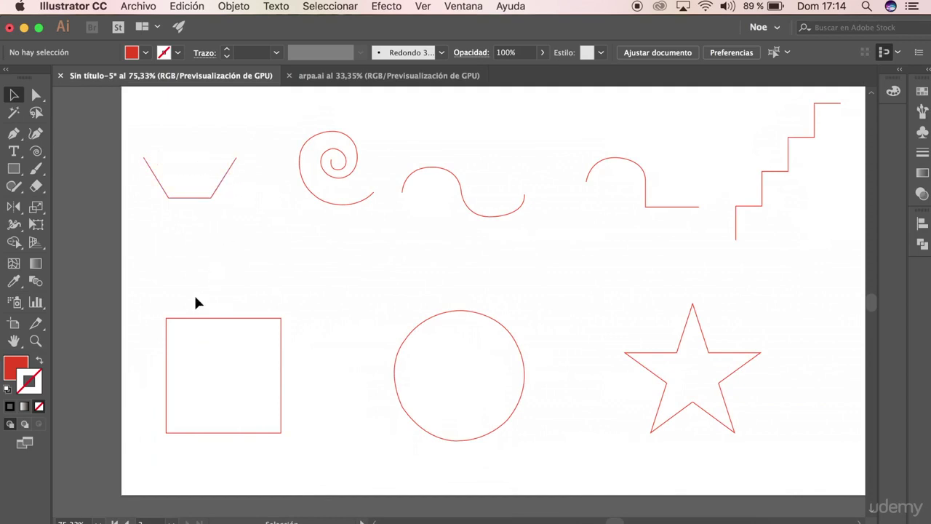
scroll(480, 301, left, 3)
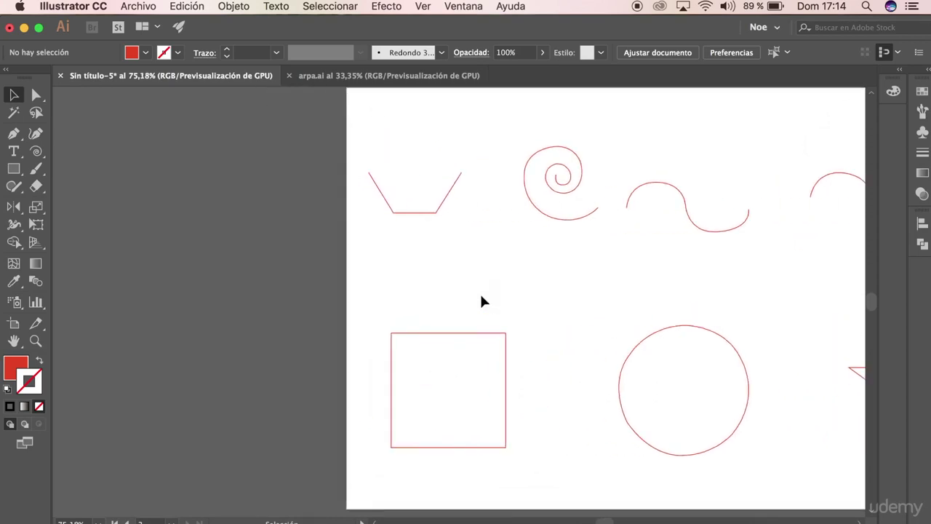
scroll(481, 301, down, 5)
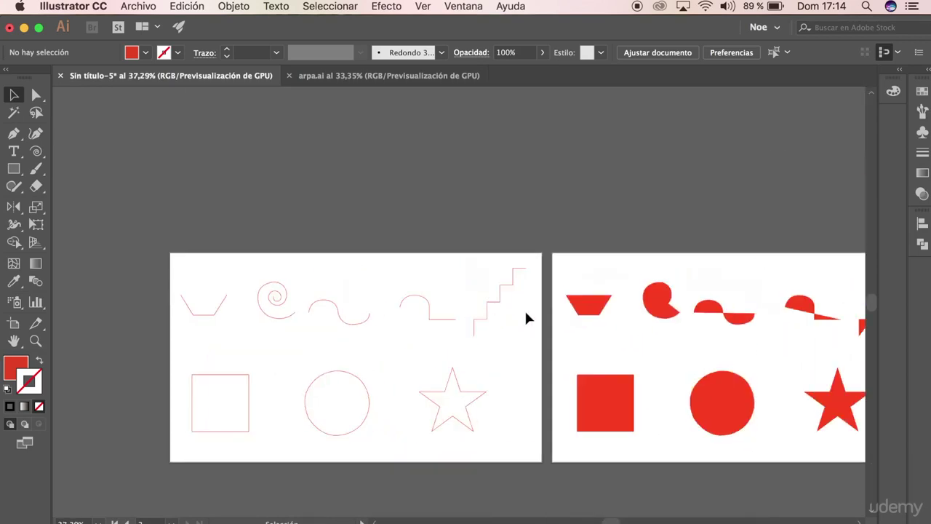
scroll(626, 335, up, 2)
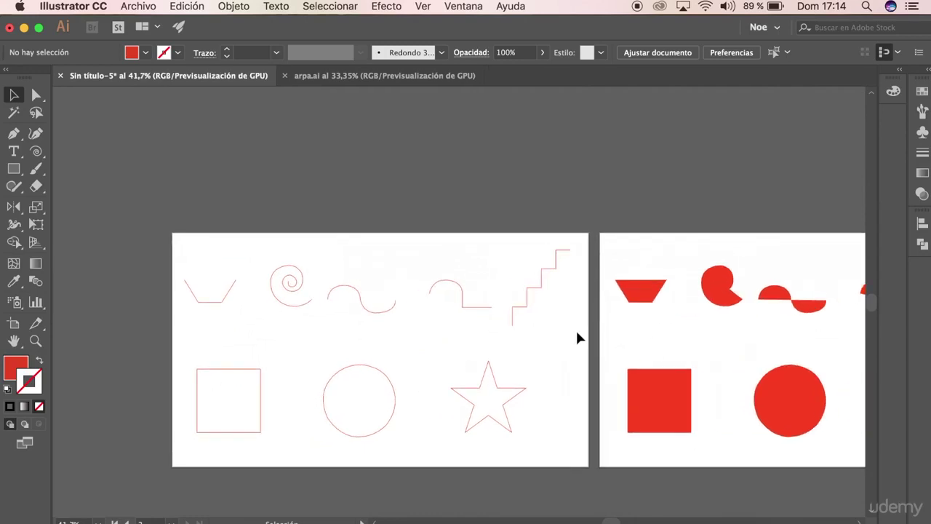
scroll(207, 304, up, 3)
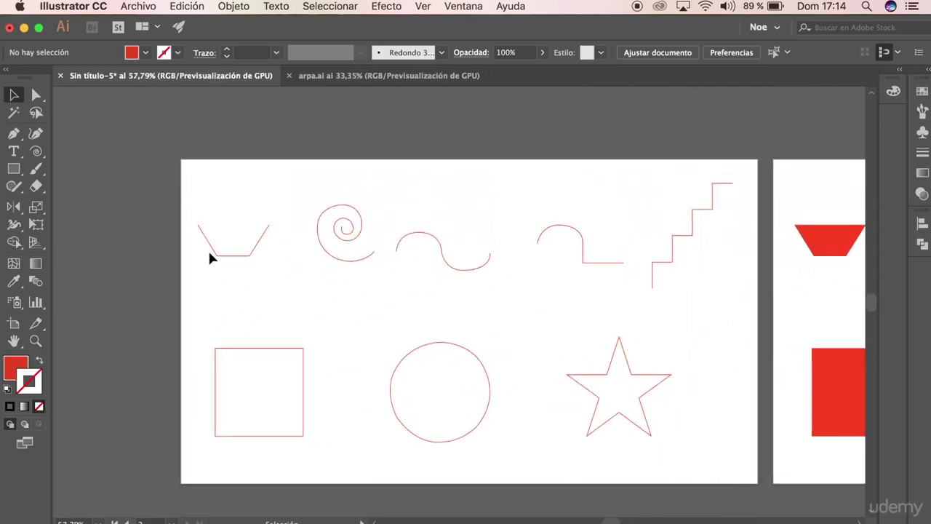
click(203, 233)
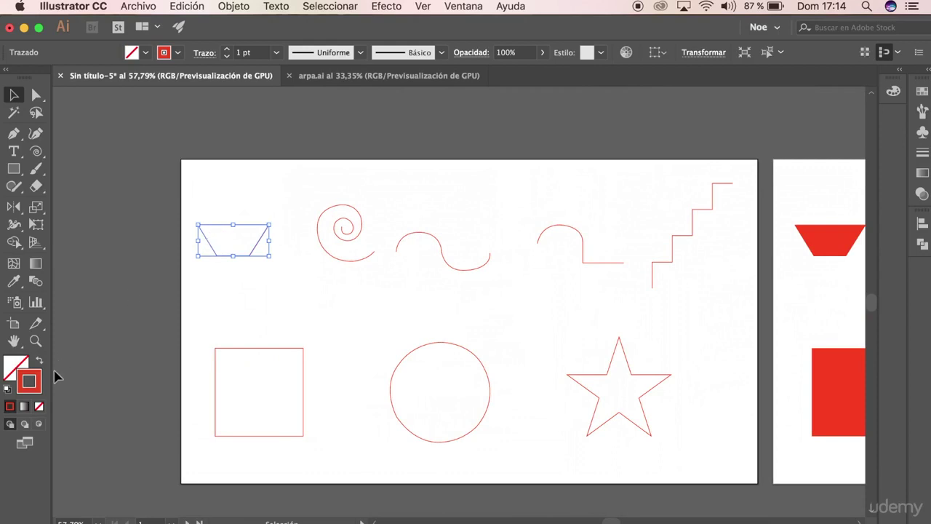
click(16, 366)
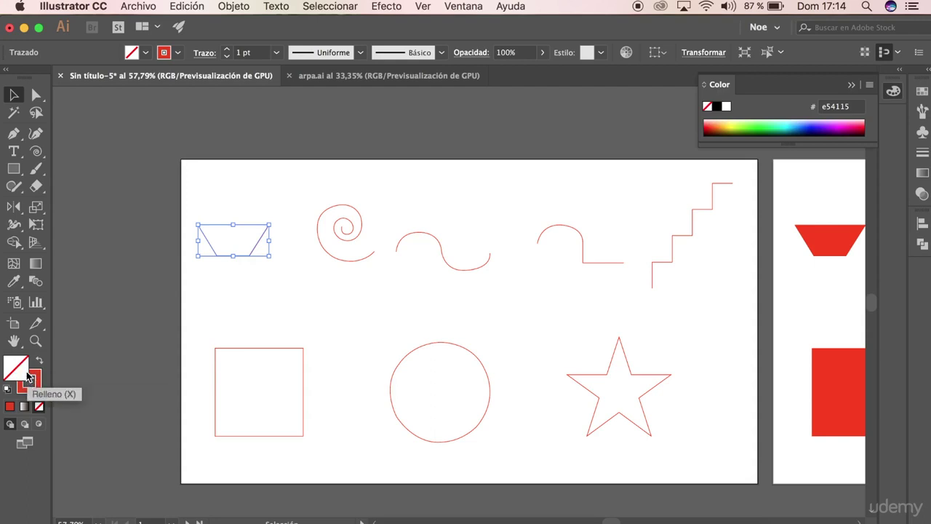
click(40, 361)
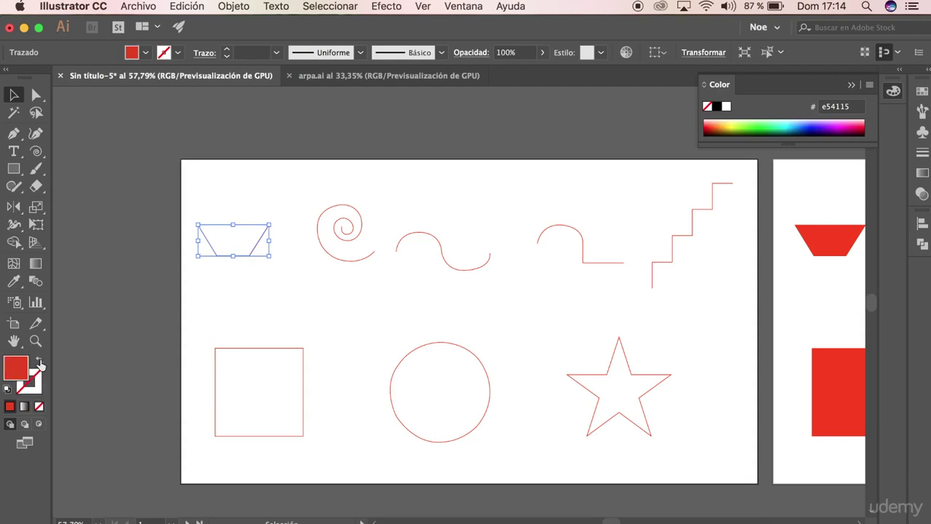
scroll(666, 270, right, 5)
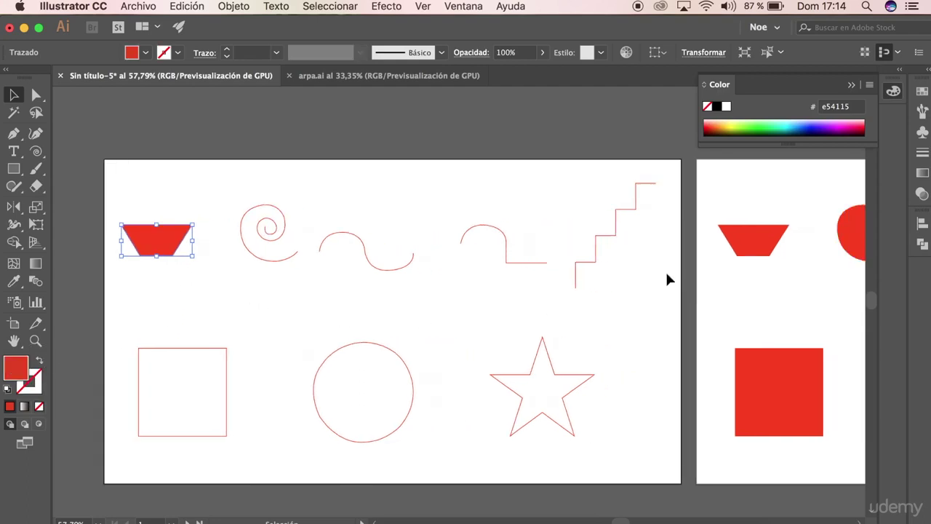
click(42, 362)
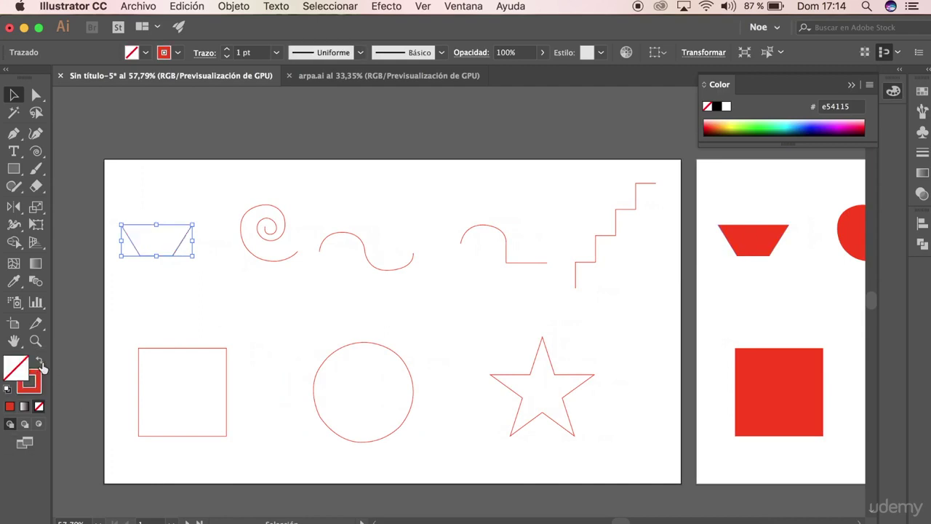
click(187, 313)
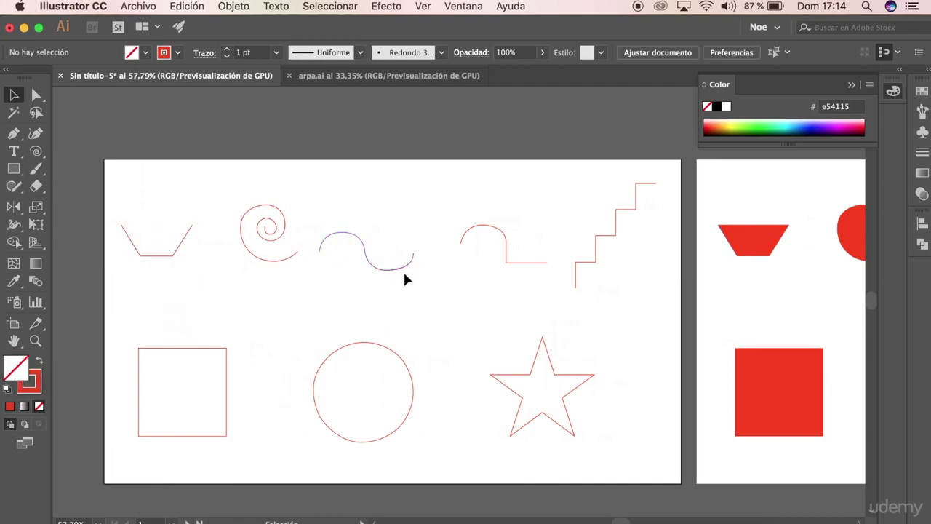
scroll(459, 302, right, 15)
click(516, 234)
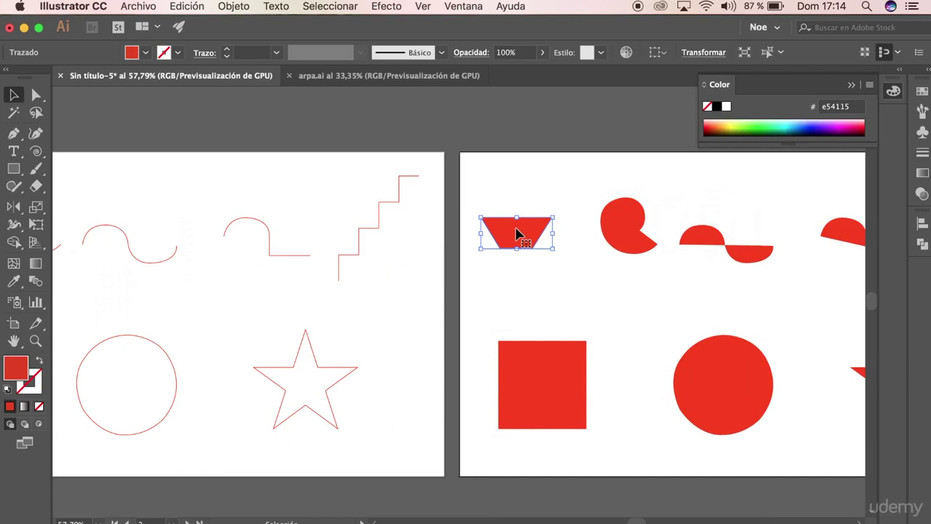
click(42, 362)
click(42, 363)
click(277, 289)
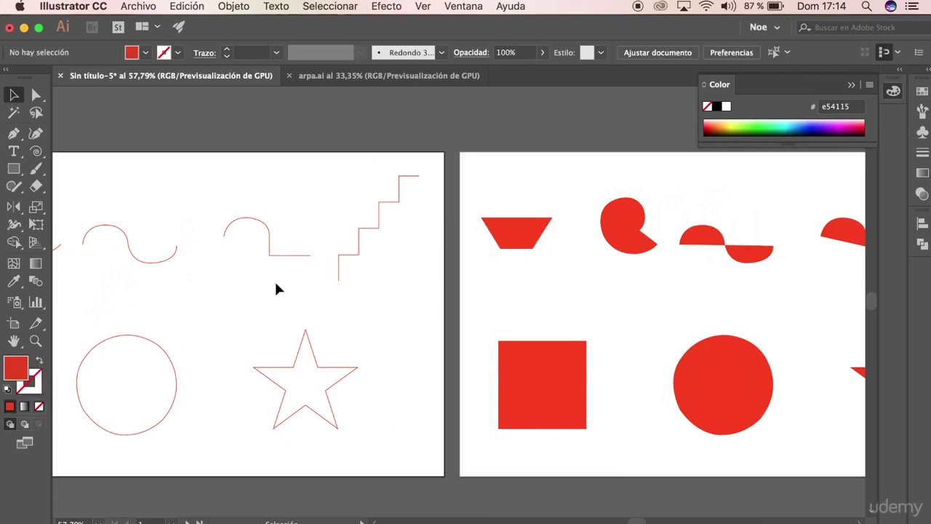
scroll(275, 280, down, 2)
scroll(576, 292, down, 2)
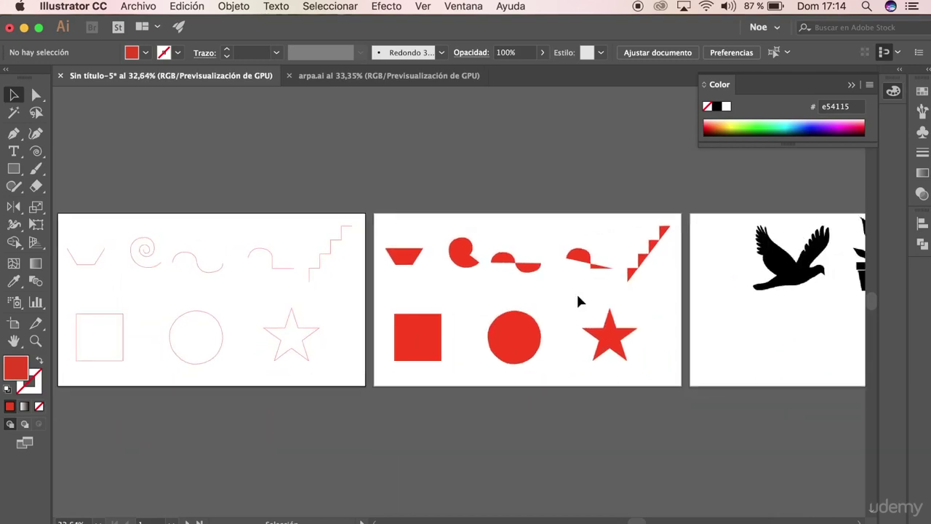
scroll(576, 292, down, 1)
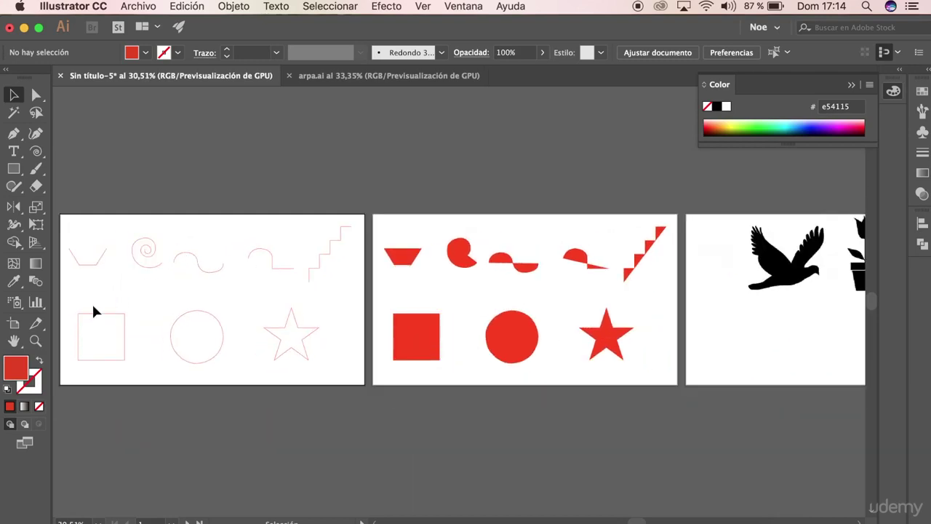
scroll(128, 316, left, 4)
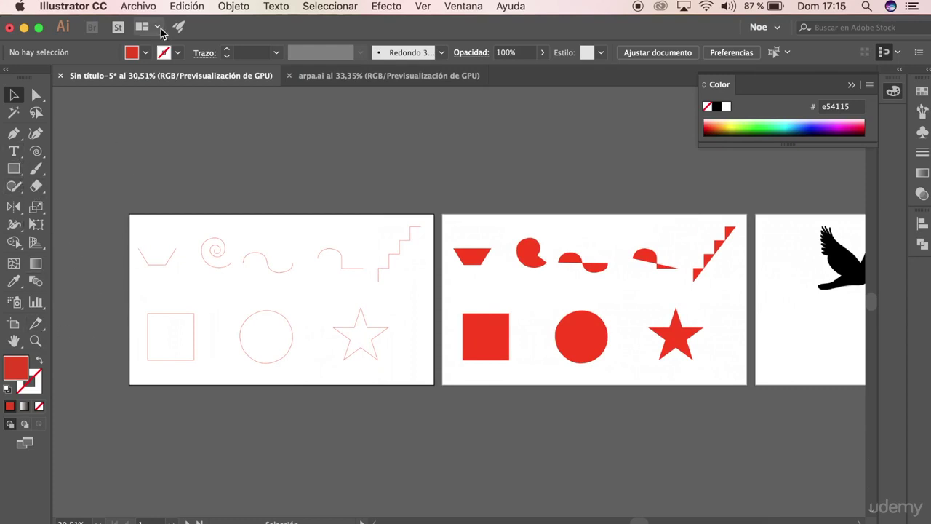
Step: Save the new blank document as prueba-pluma.ai with default Illustrator options
click(136, 9)
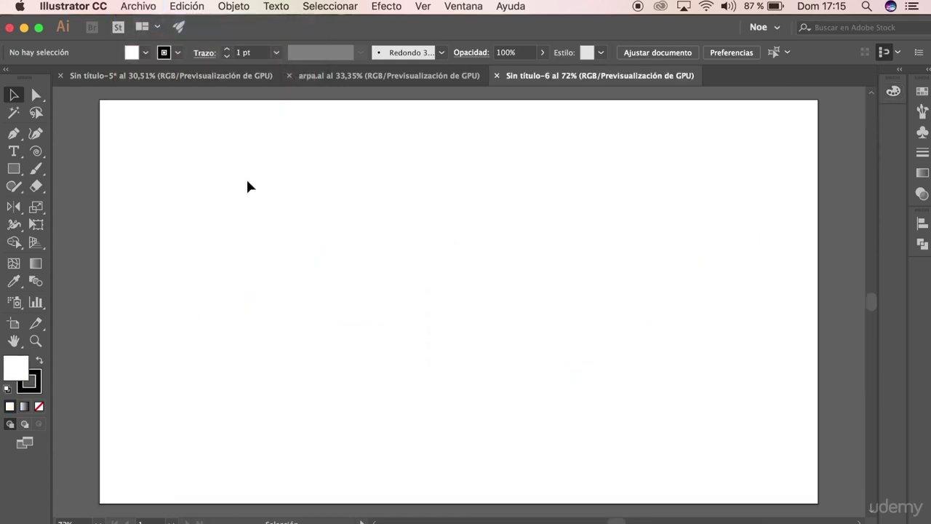
click(138, 9)
click(210, 125)
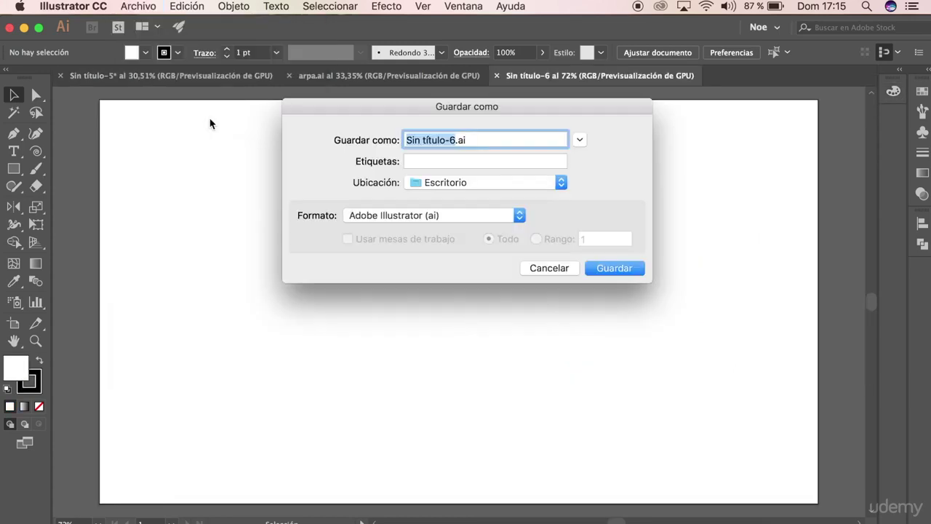
text(prueba-6)
key(BackSpace)
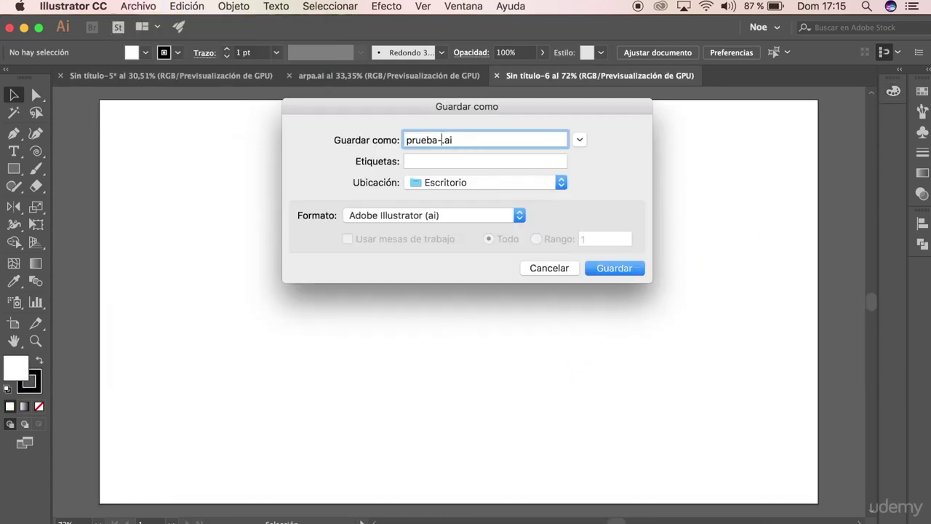
text(luma)
click(614, 269)
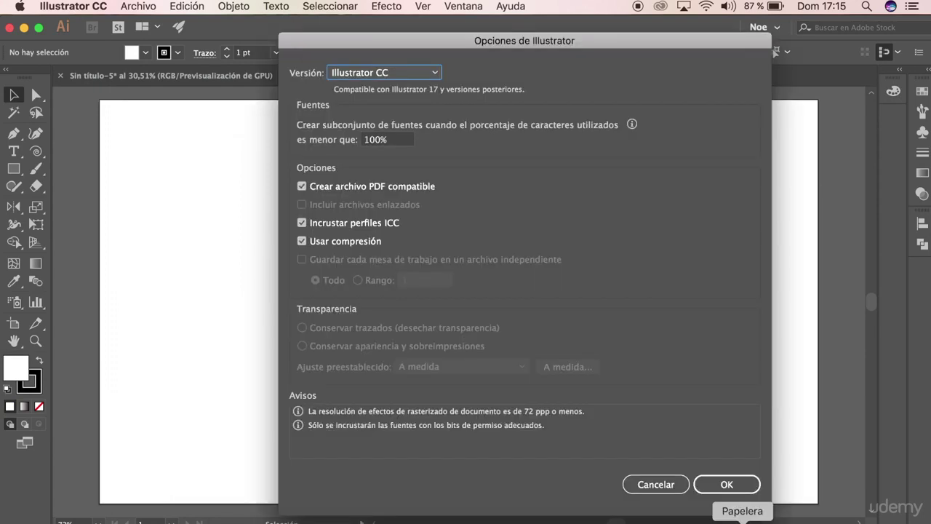
click(728, 485)
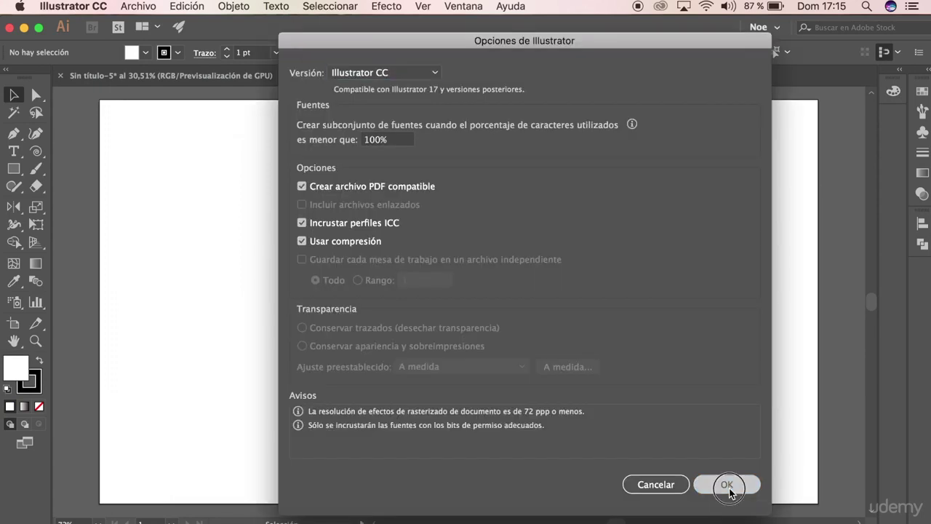
scroll(107, 253, up, 2)
scroll(108, 253, up, 4)
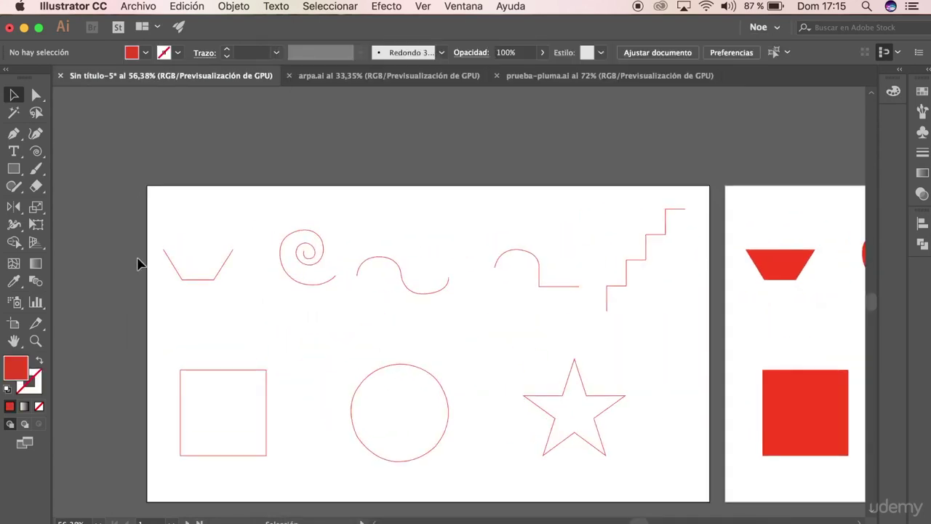
Step: Drag the red trapezoid into prueba-pluma.ai, accepting the paste colour profile
drag(145, 171, 175, 262)
mouse_move(618, 76)
mouse_down()
mouse_move(397, 78)
mouse_move(179, 190)
mouse_up()
click(553, 348)
click(170, 227)
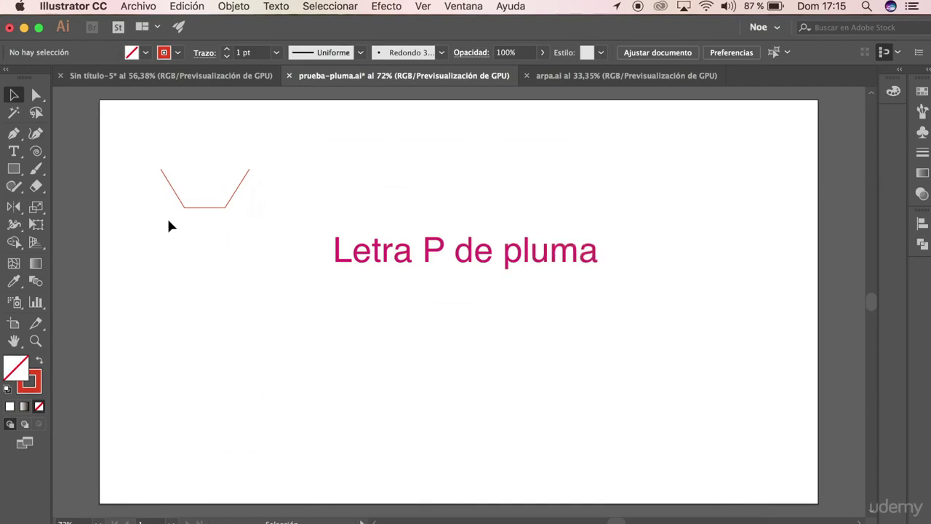
Step: Select the pasted trapezoid and lock it in place with Cmd+2
key(p)
scroll(175, 204, up, 5)
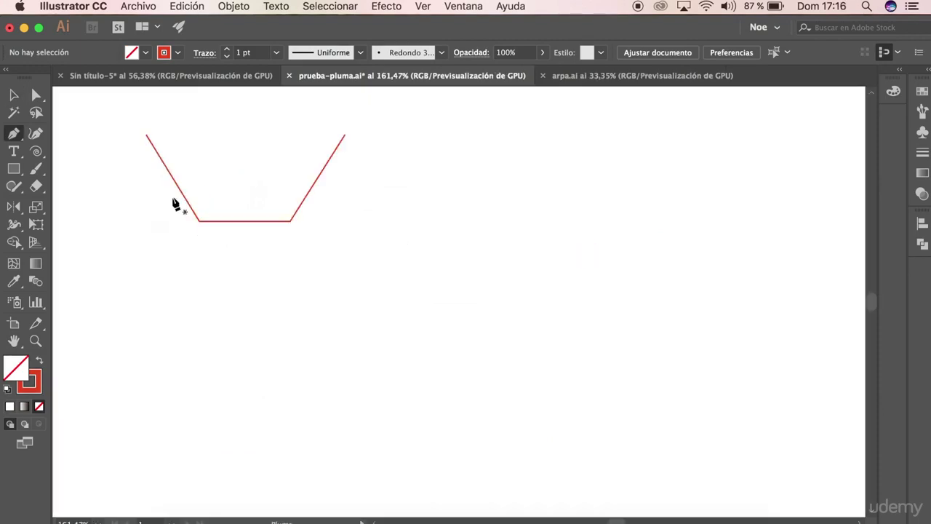
key(a)
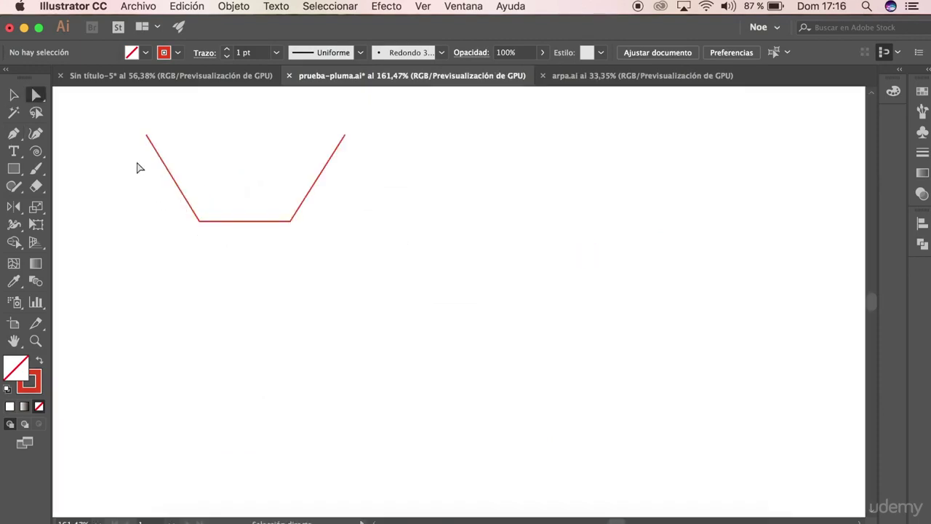
drag(125, 106, 368, 269)
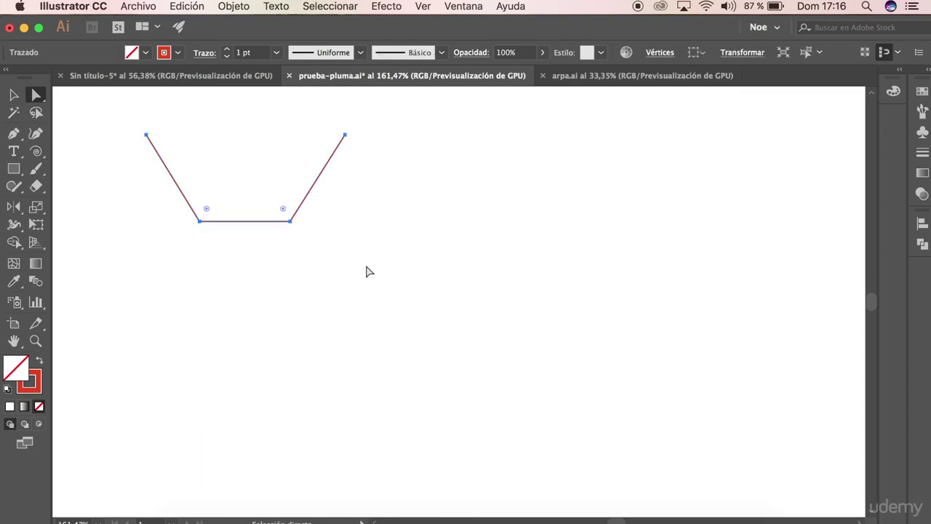
click(150, 178)
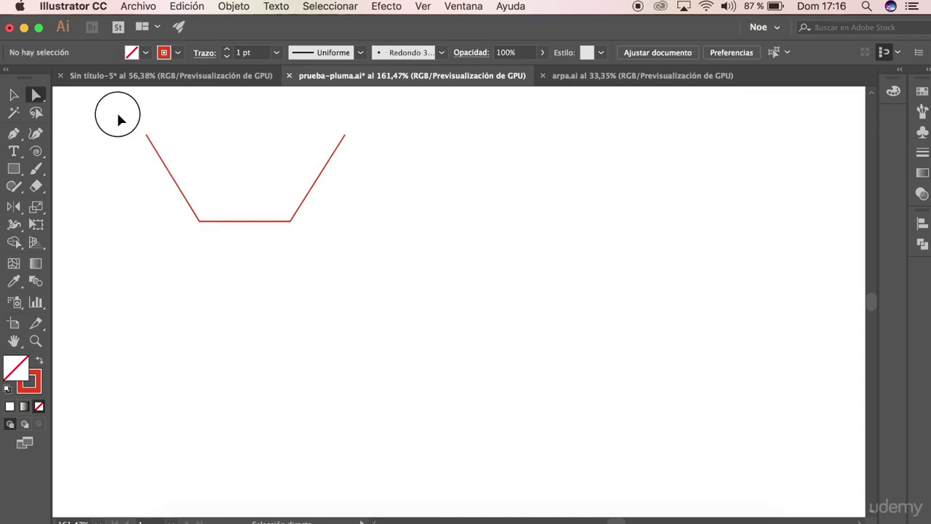
drag(118, 115, 384, 270)
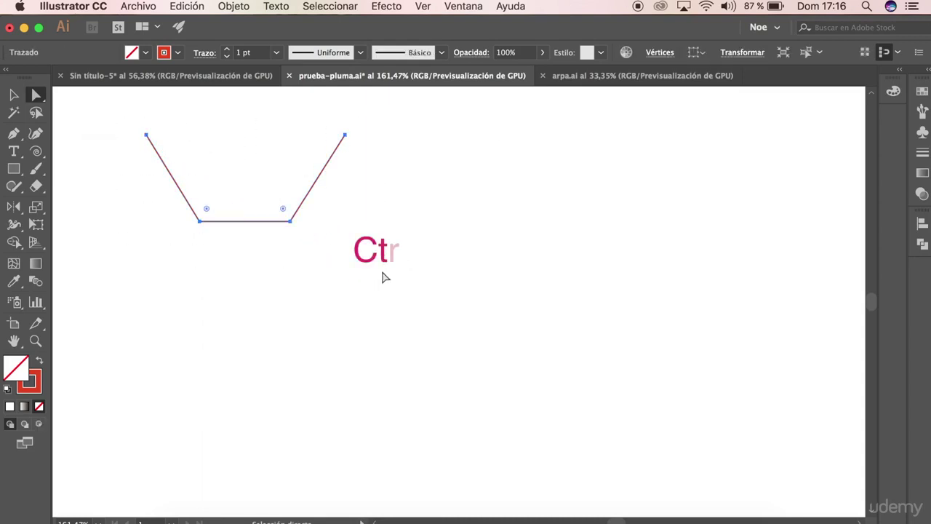
key(super+2)
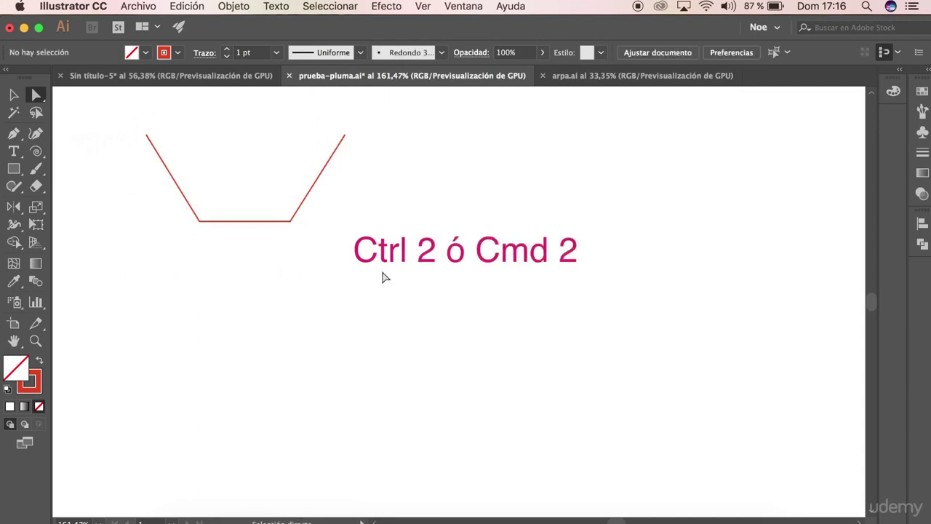
Step: Set the stroke colour to bright green 65e513
double_click(38, 391)
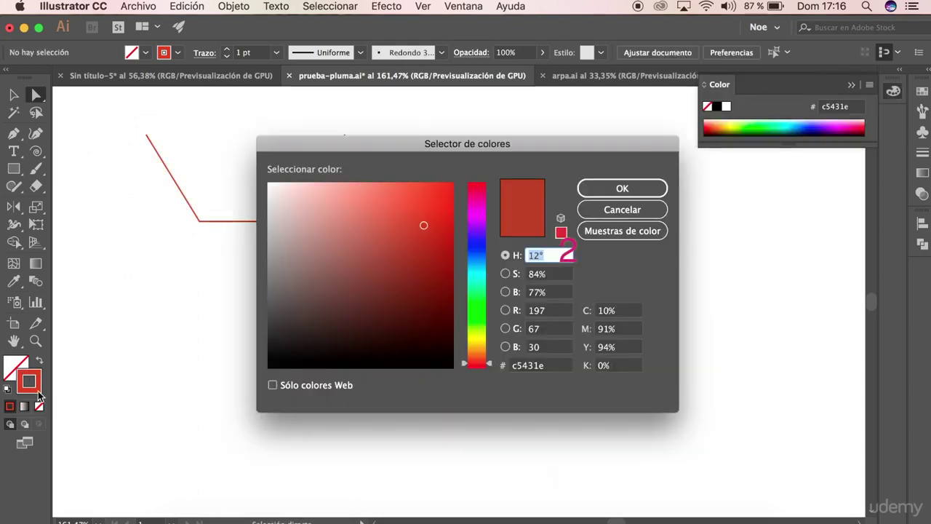
click(476, 321)
click(441, 200)
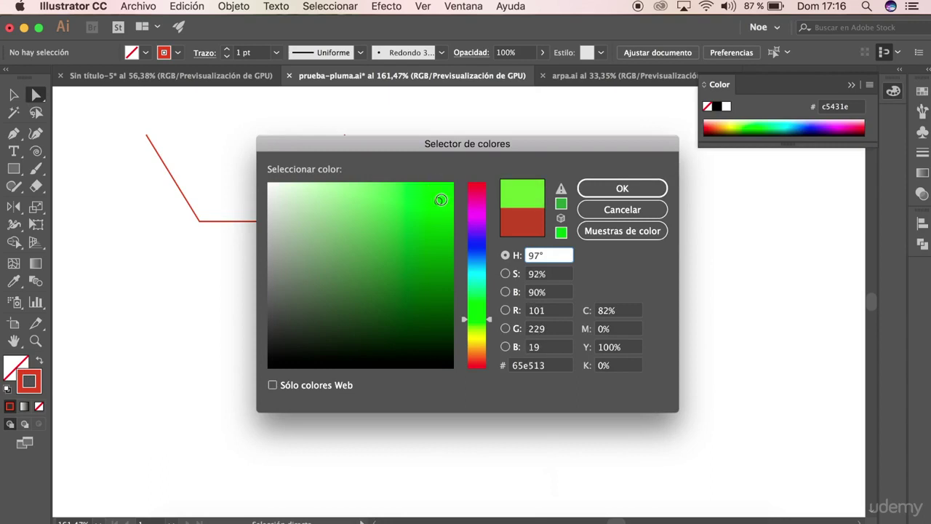
click(613, 186)
Step: Zoom in on the locked trapezoid, choose the Pen tool, and toggle Smart Guides with Cmd+U
scroll(173, 139, up, 2)
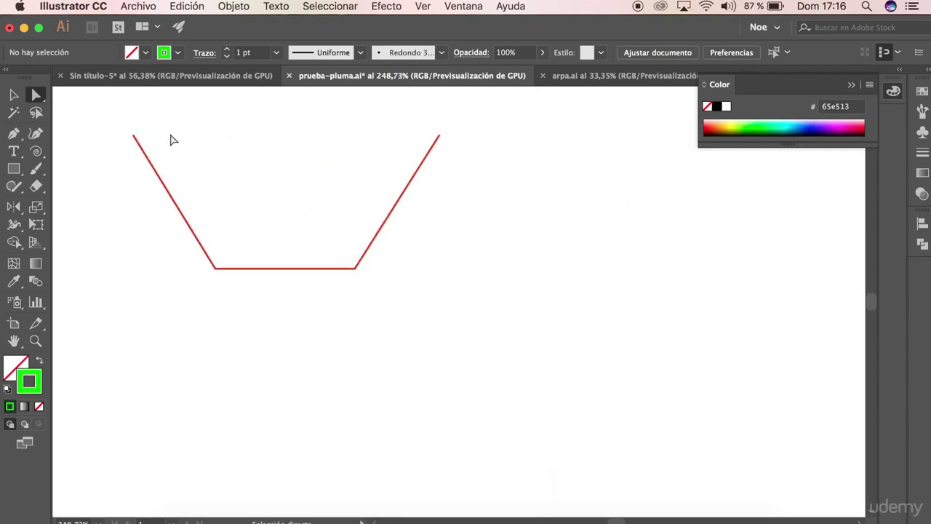
scroll(173, 139, up, 1)
scroll(173, 139, up, 1)
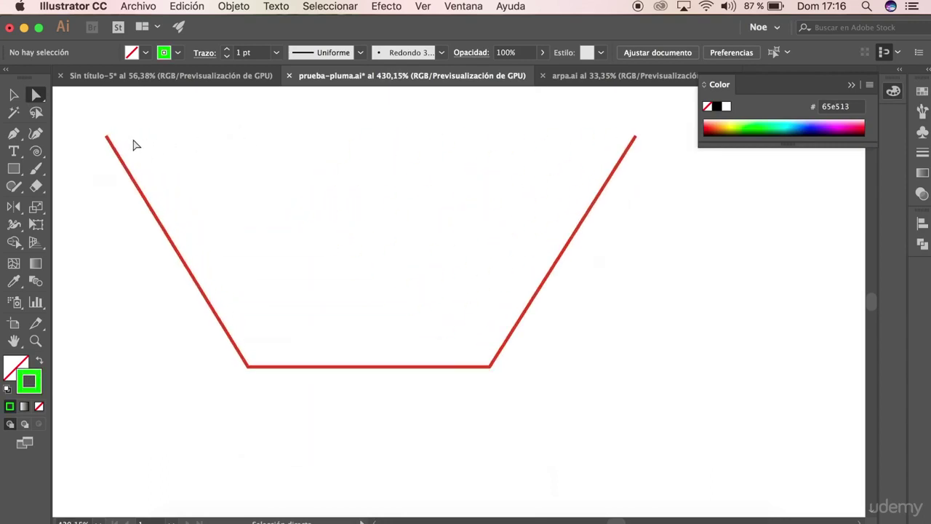
click(15, 134)
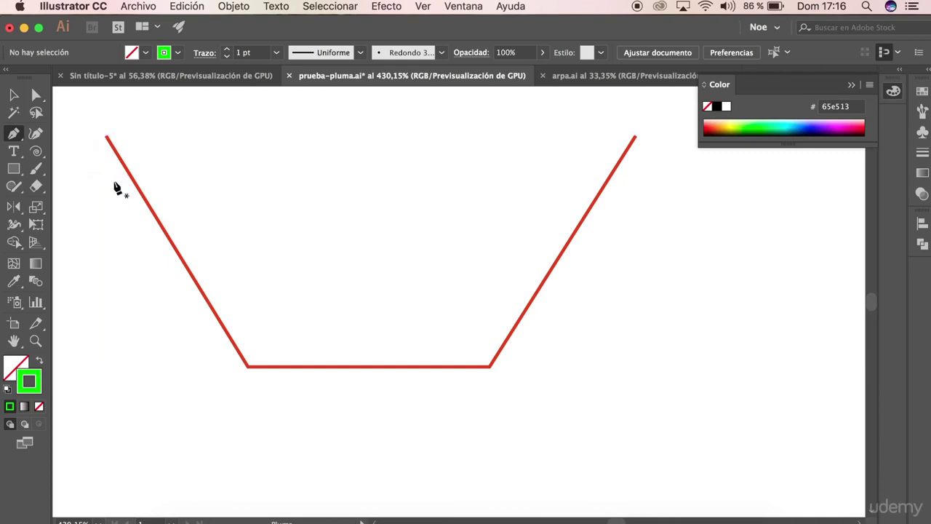
scroll(125, 231, up, 2)
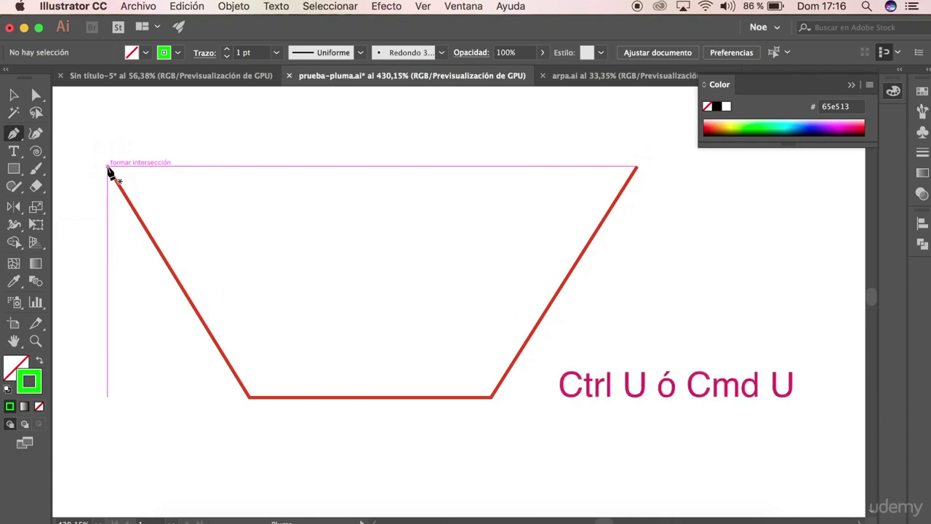
key(super+u)
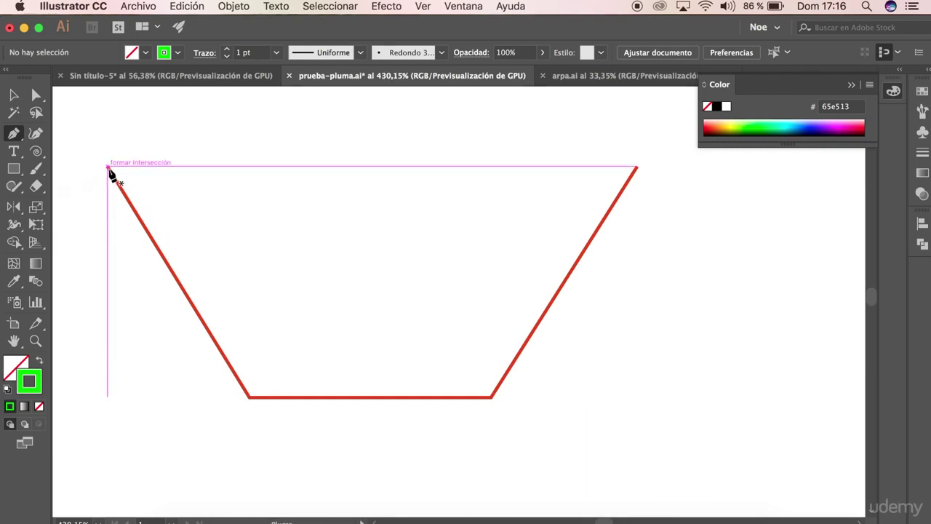
scroll(109, 170, up, 2)
scroll(109, 169, up, 2)
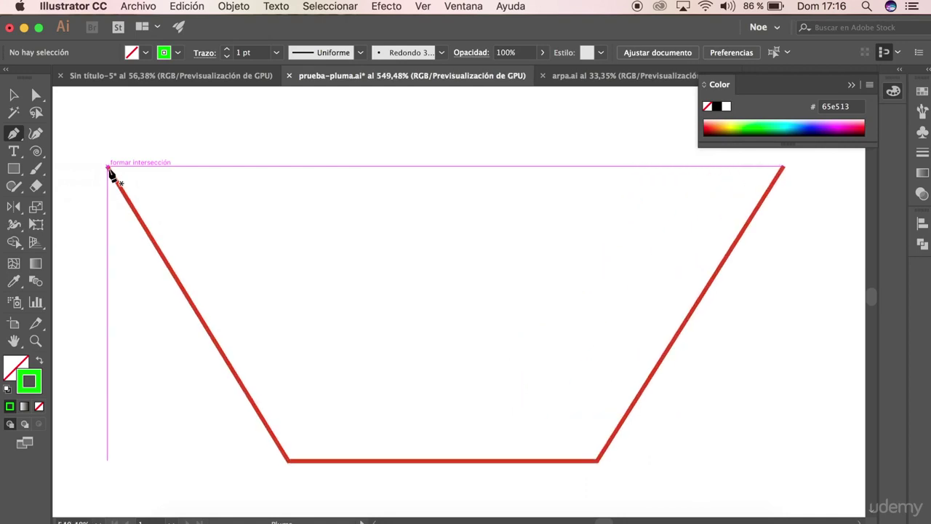
Step: Draw a green pen path through the trapezoid's top-left, bottom-left, bottom-right and top-right corners
click(108, 169)
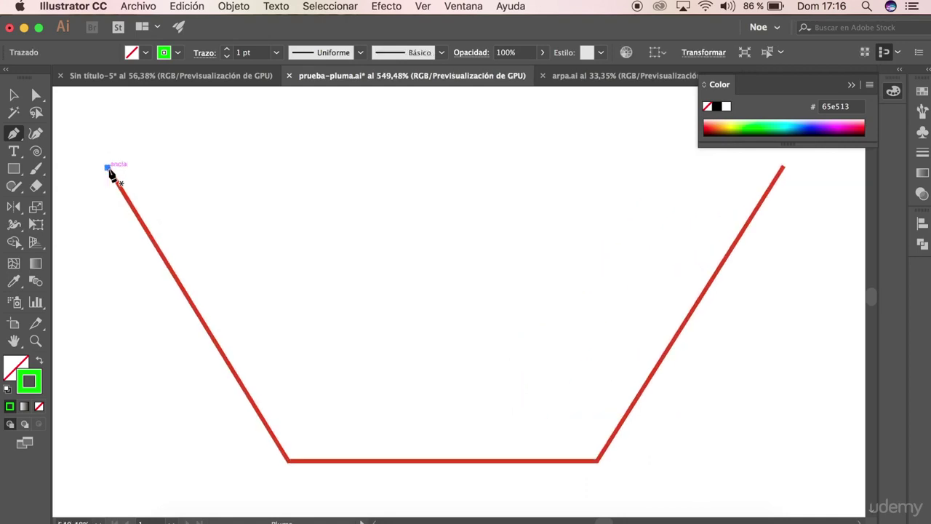
click(288, 461)
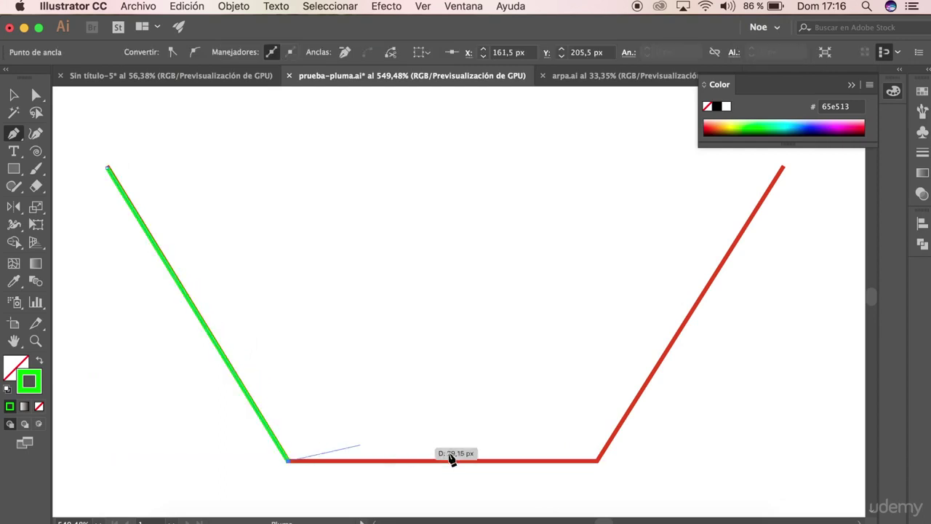
click(598, 462)
scroll(599, 464, right, 5)
scroll(598, 464, up, 1)
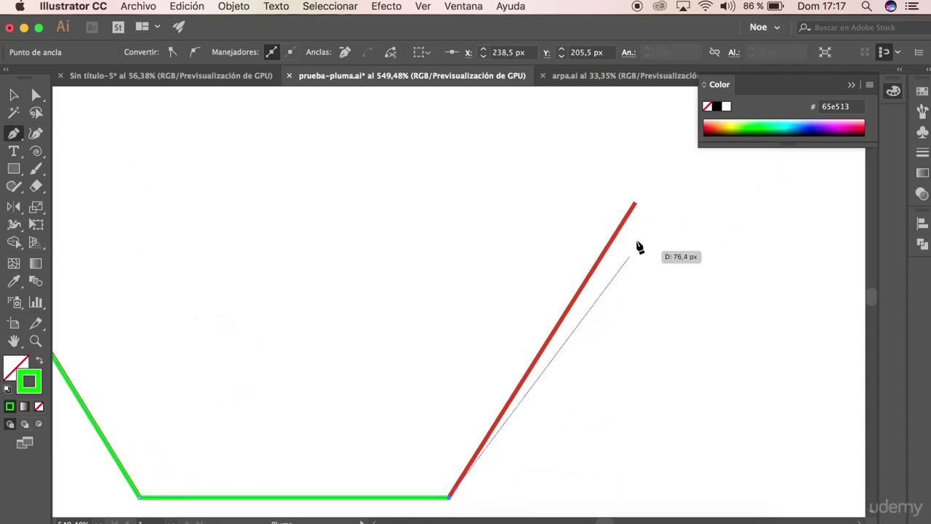
click(633, 205)
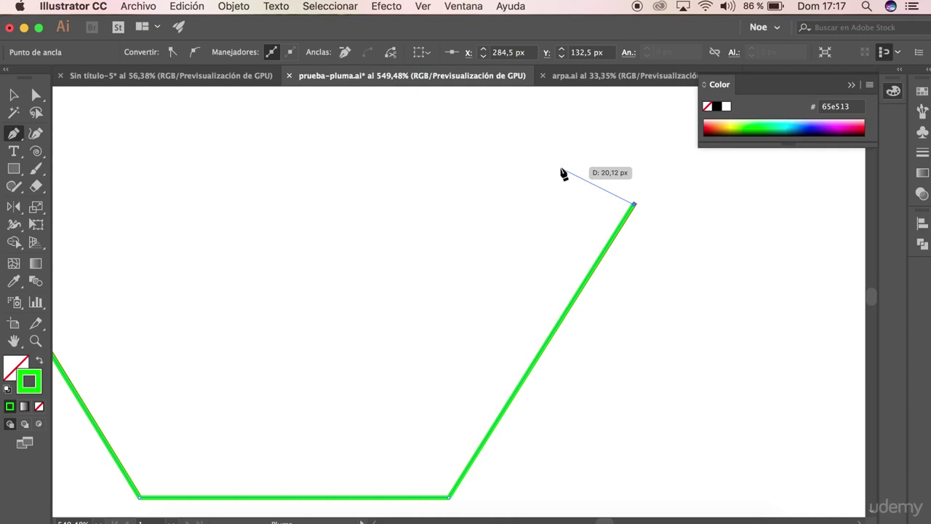
key(v)
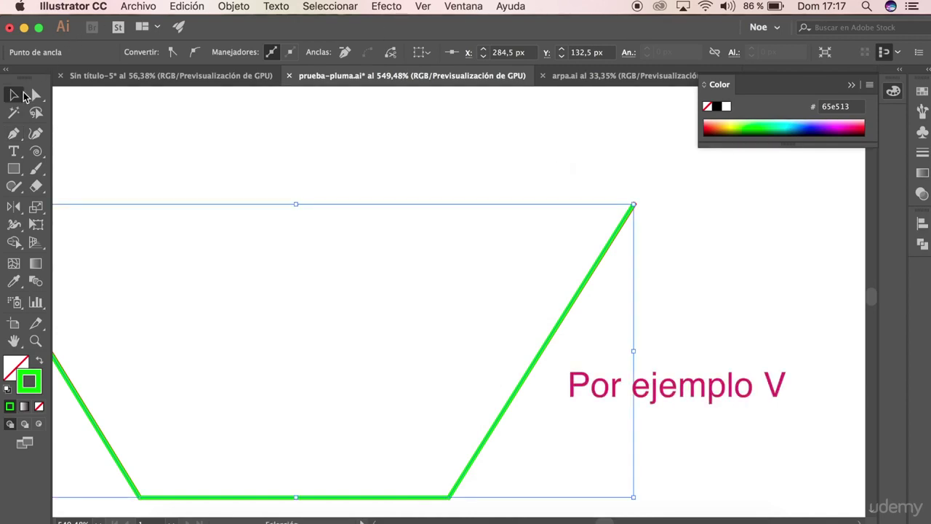
Step: Copy the red spiral from Sin título-5 and paste it into prueba-pluma.ai
click(228, 117)
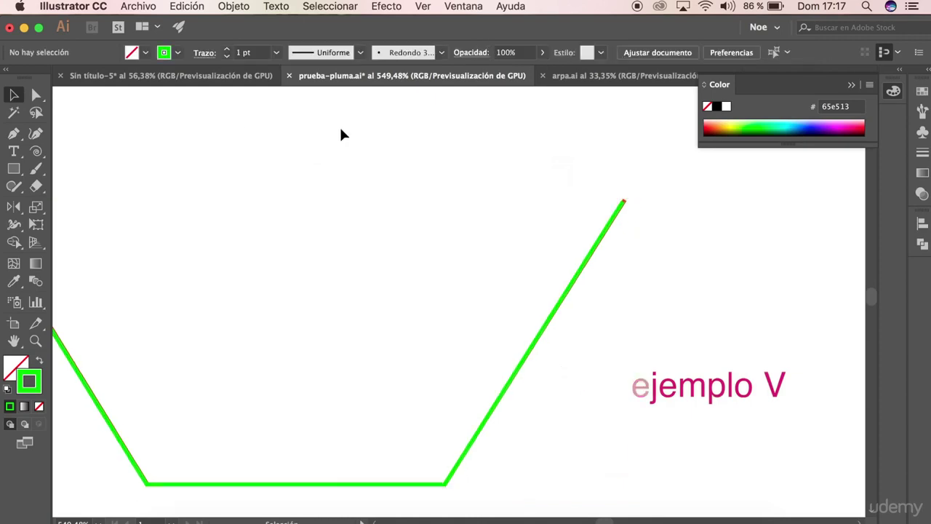
scroll(342, 135, down, 2)
scroll(342, 134, down, 1)
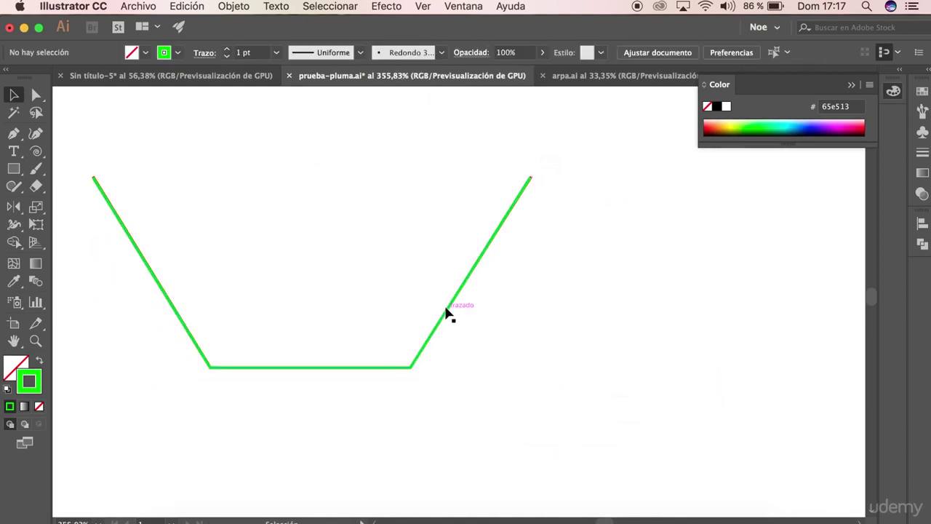
click(182, 77)
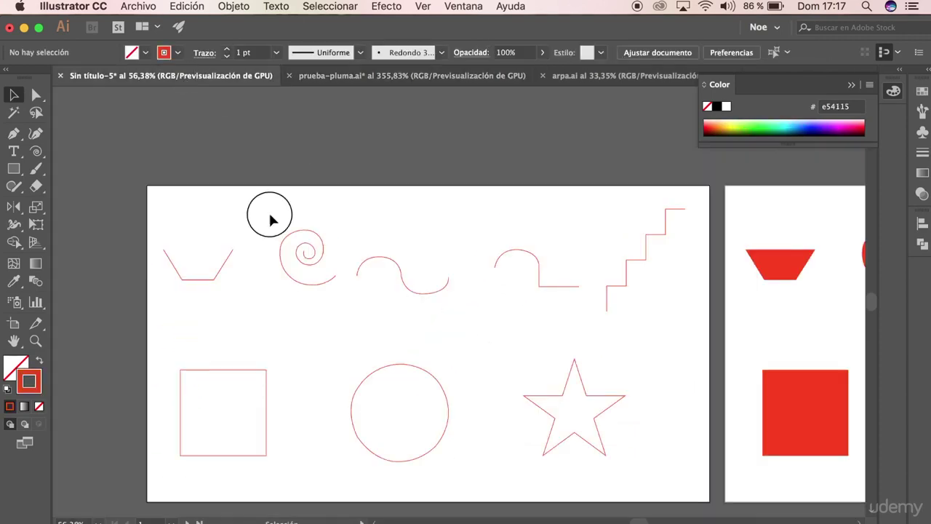
click(329, 289)
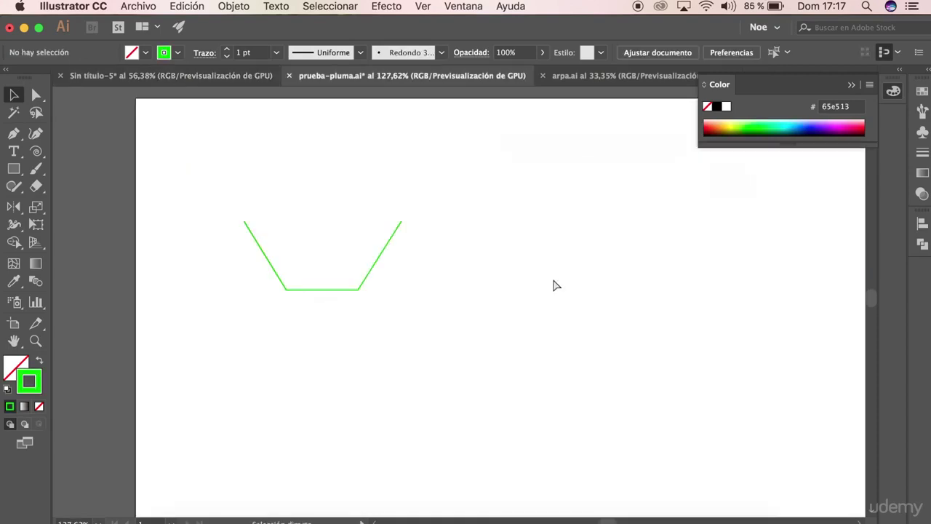
key(super+v)
click(544, 352)
Step: Move the spiral up beside the green trapezoid and inspect its anchor points
drag(492, 315, 537, 259)
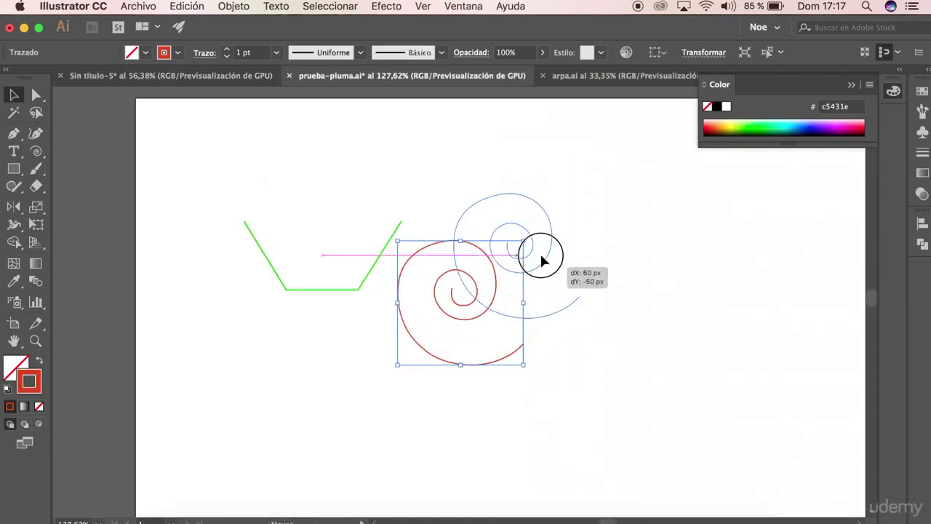
click(545, 312)
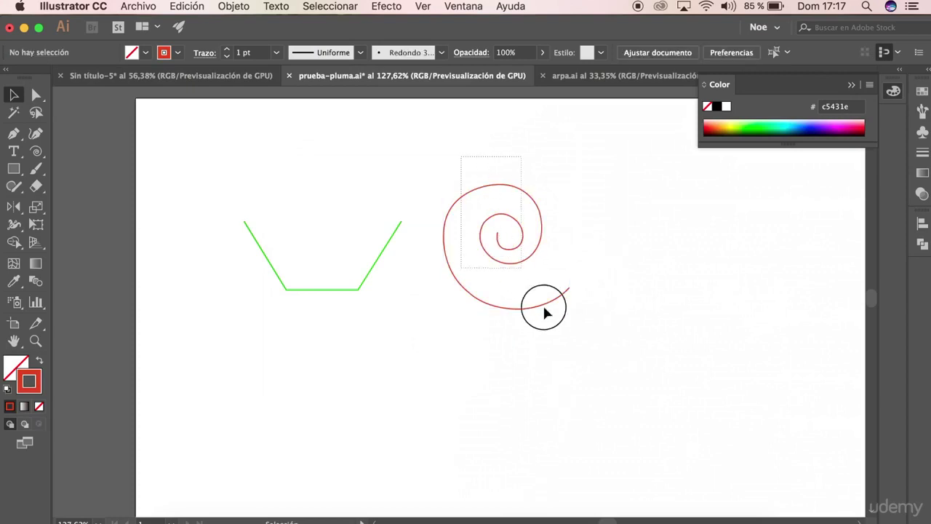
click(562, 295)
key(a)
click(560, 338)
Step: Zoom in and pen-trace a first curve along the spiral's innermost hook
key(v)
key(p)
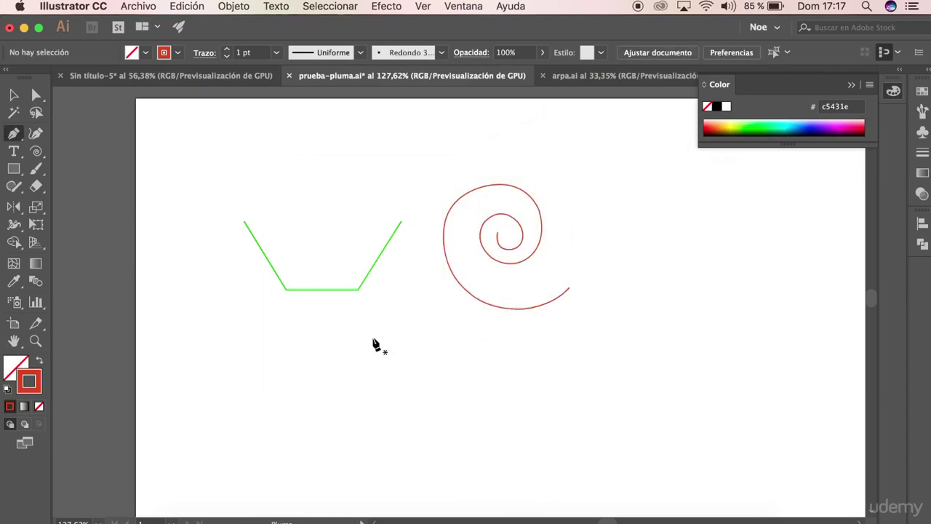
scroll(486, 273, up, 3)
scroll(486, 273, up, 1)
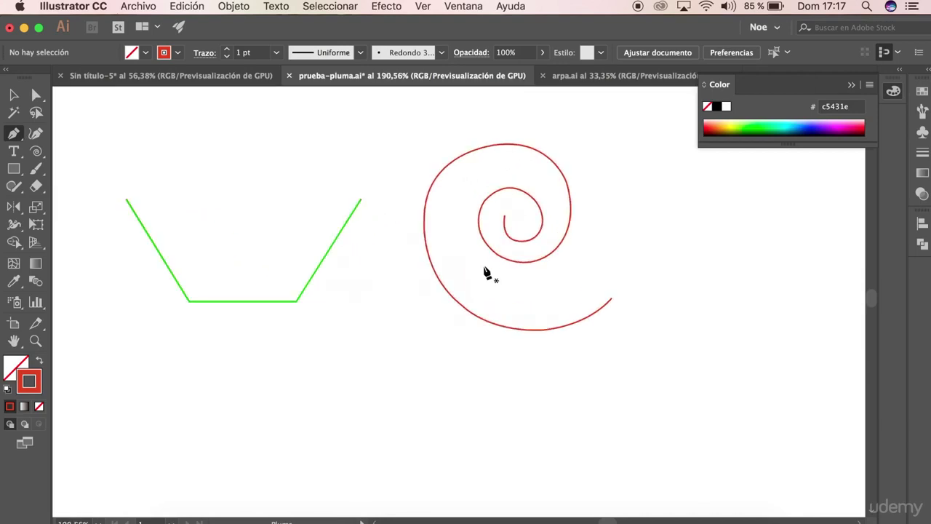
scroll(486, 273, right, 2)
scroll(486, 273, up, 4)
scroll(486, 273, up, 4)
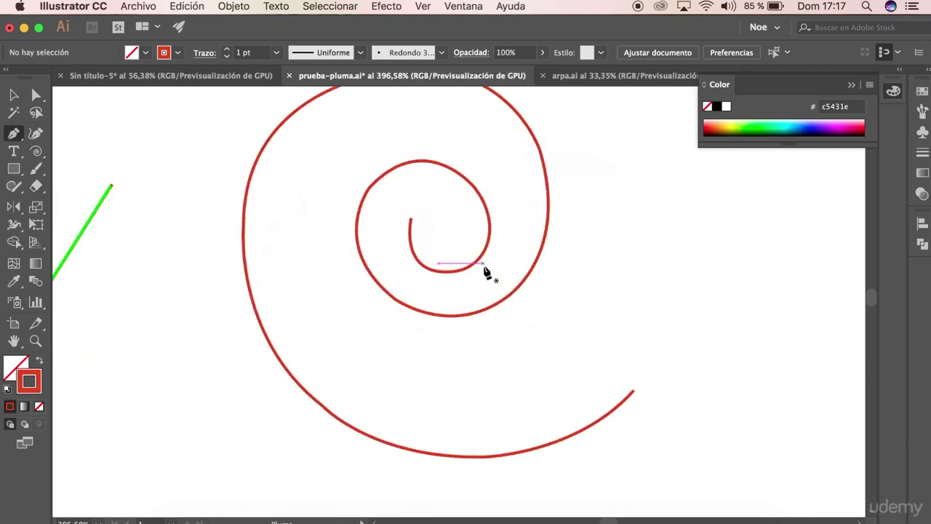
click(412, 218)
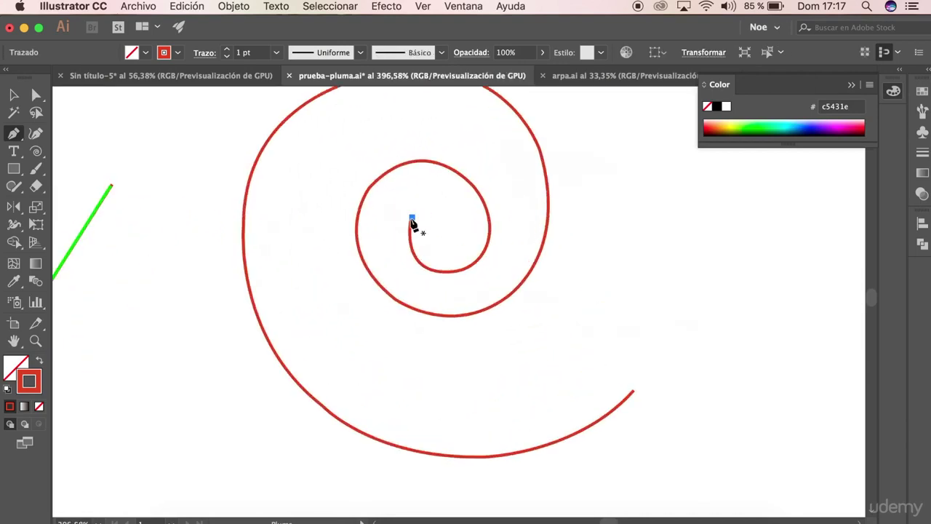
click(453, 274)
drag(454, 275, 511, 276)
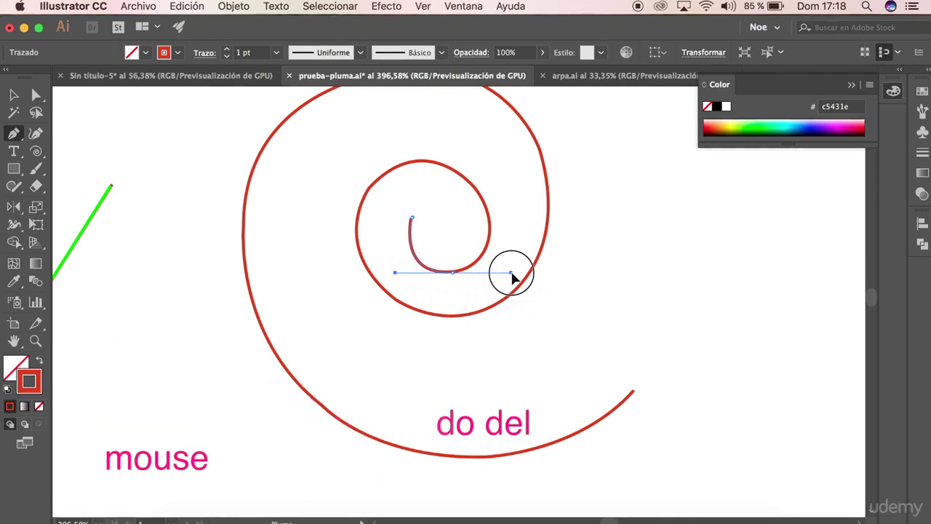
drag(512, 275, 513, 277)
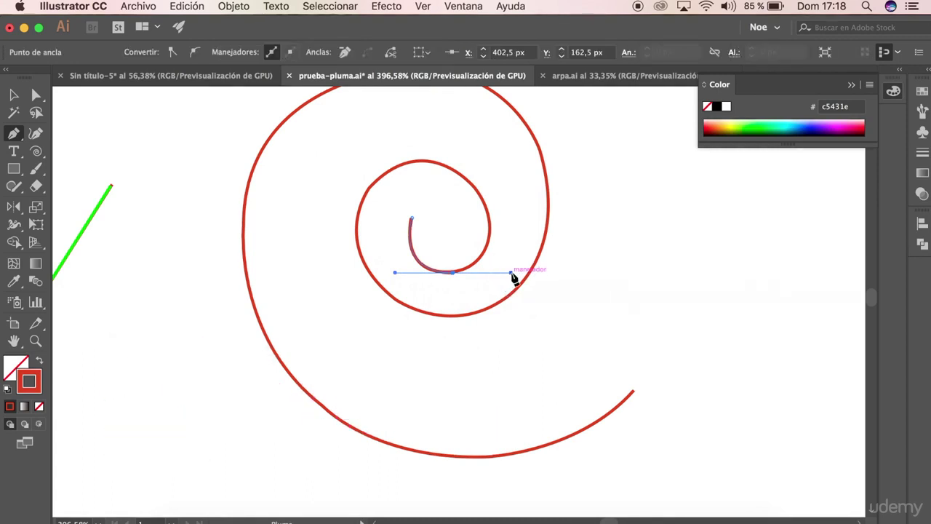
Step: Recolour the new curve green by eyedropping the trapezoid's stroke
key(a)
key(v)
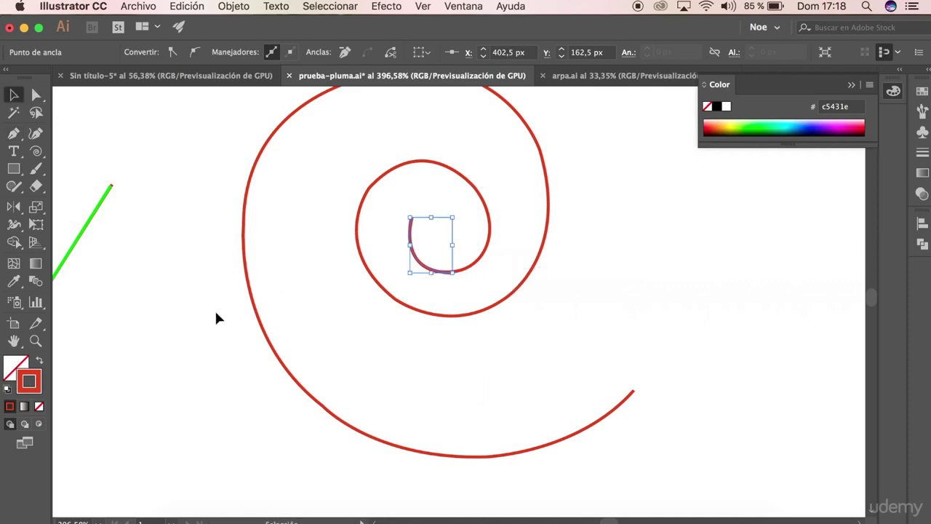
click(13, 281)
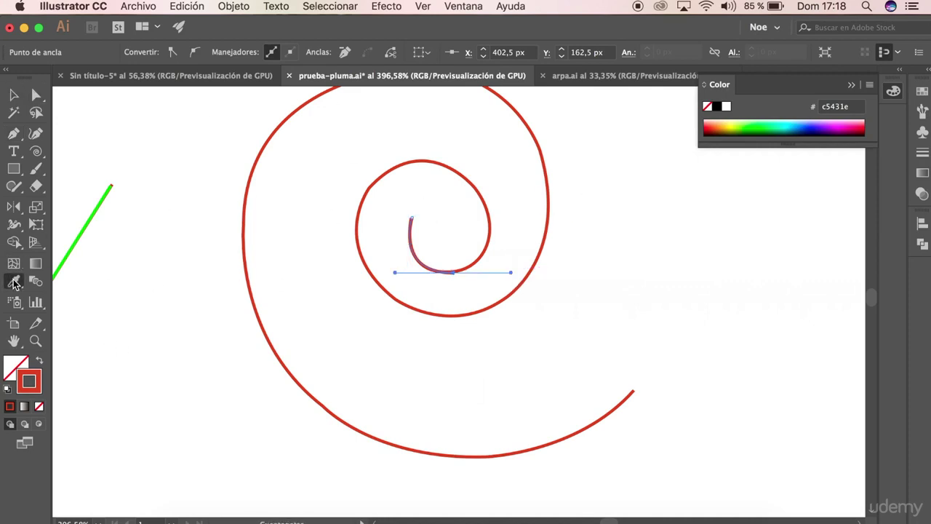
click(95, 211)
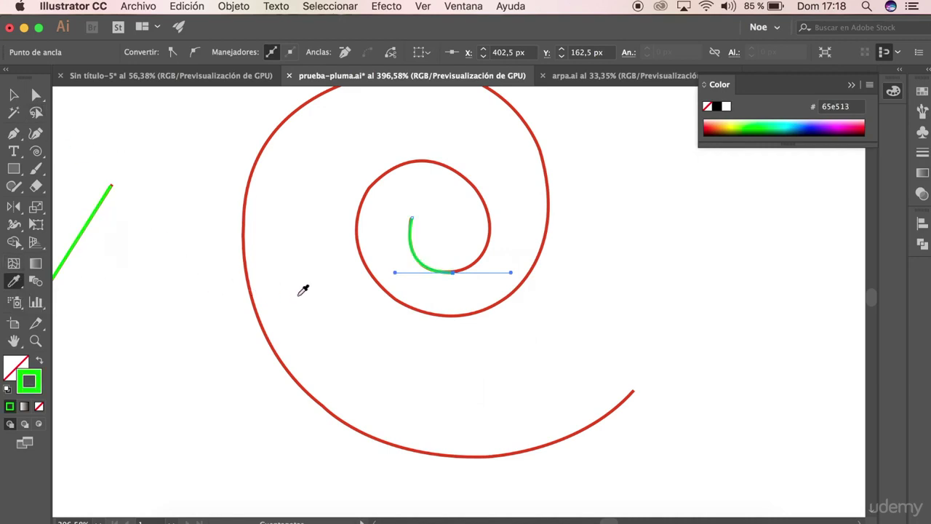
Step: Extend the green path with smooth anchors around the spiral's inner coil onto the outer turn
key(p)
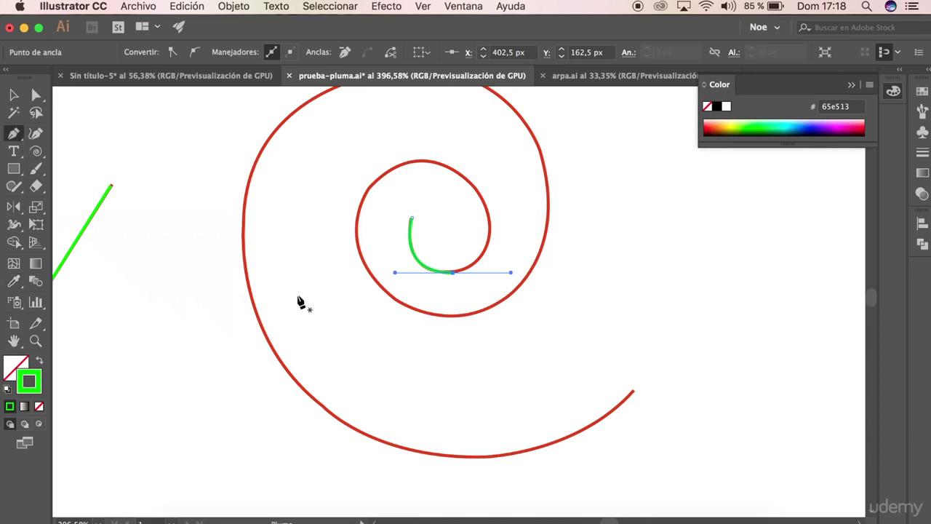
click(453, 273)
drag(479, 193, 447, 133)
click(479, 193)
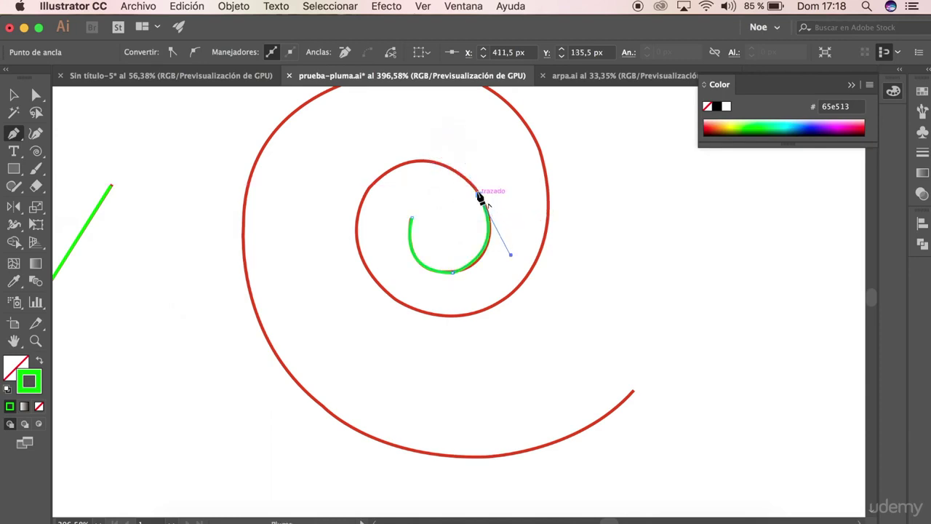
drag(411, 158, 396, 169)
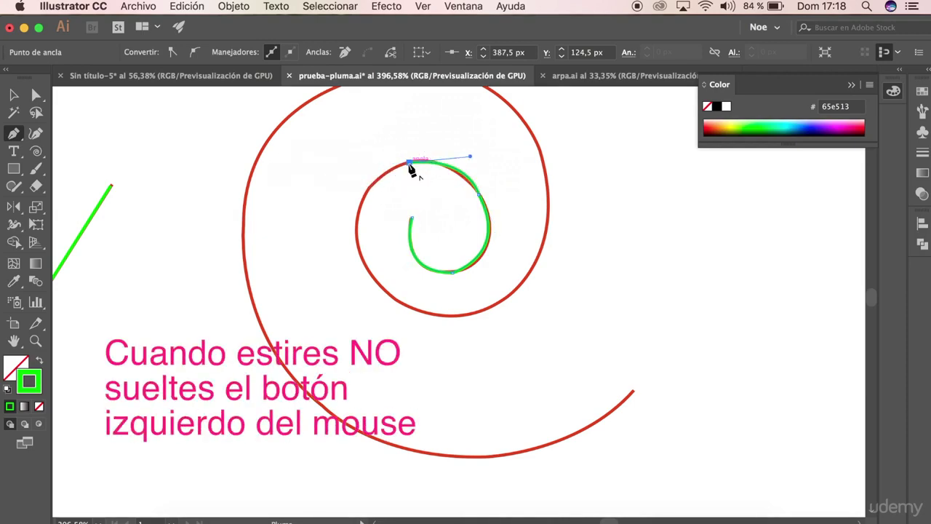
mouse_move(410, 161)
mouse_down()
mouse_move(361, 217)
mouse_move(342, 290)
mouse_up()
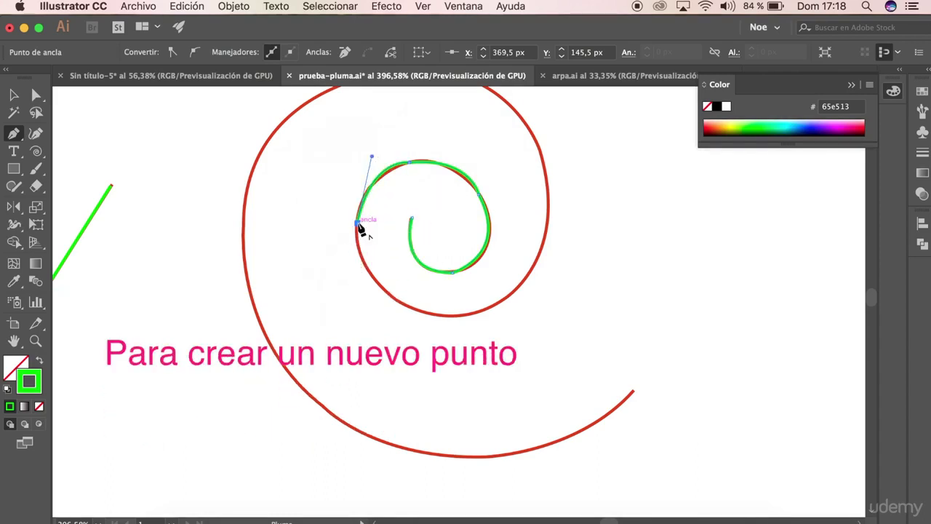
mouse_move(358, 224)
mouse_down()
mouse_move(434, 311)
mouse_move(499, 330)
mouse_up()
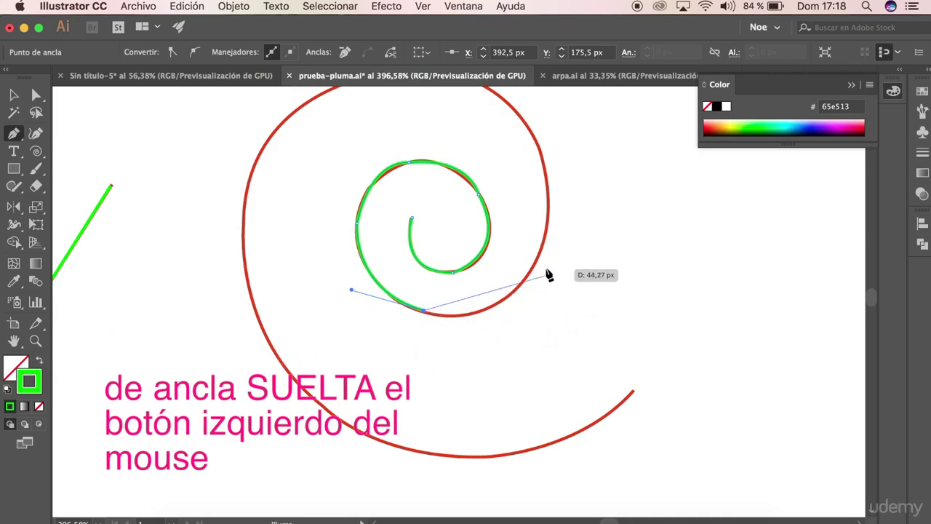
mouse_move(531, 273)
mouse_down()
mouse_move(575, 215)
mouse_move(551, 262)
mouse_up()
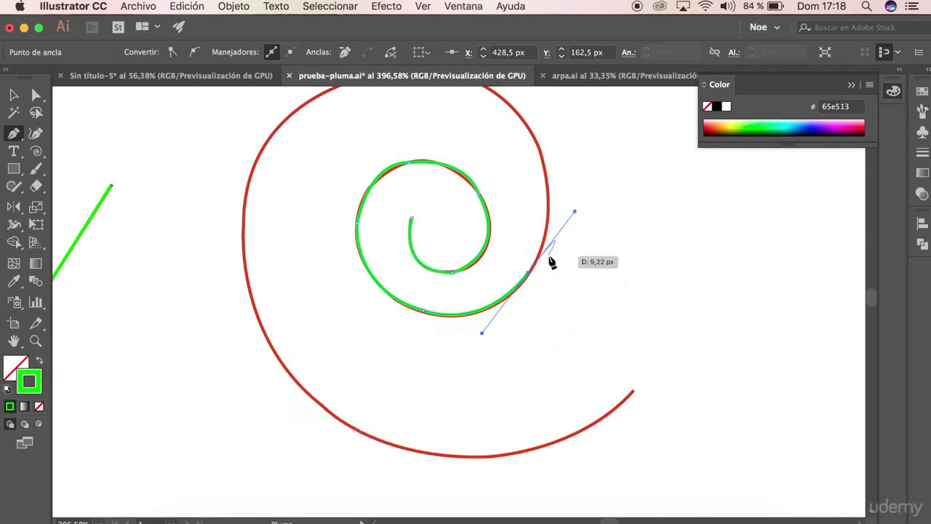
scroll(551, 262, up, 5)
scroll(551, 262, right, 3)
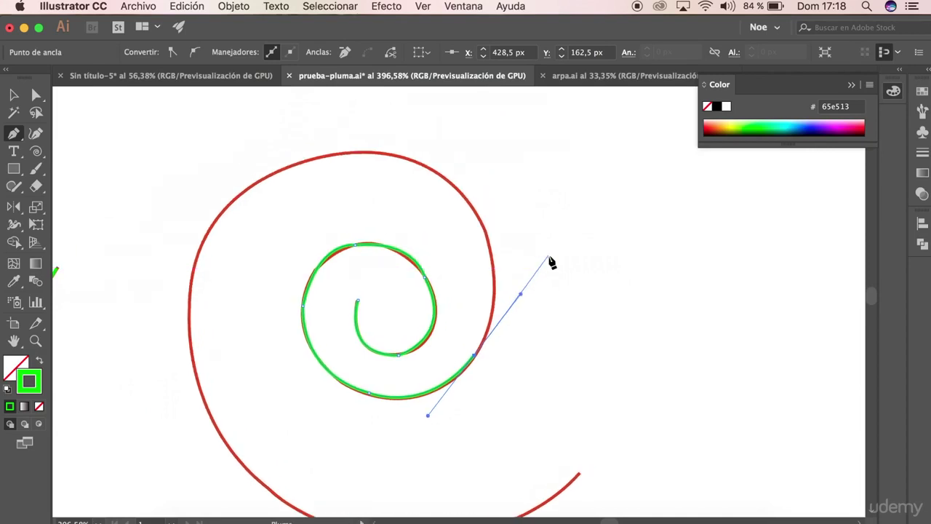
drag(550, 262, 523, 322)
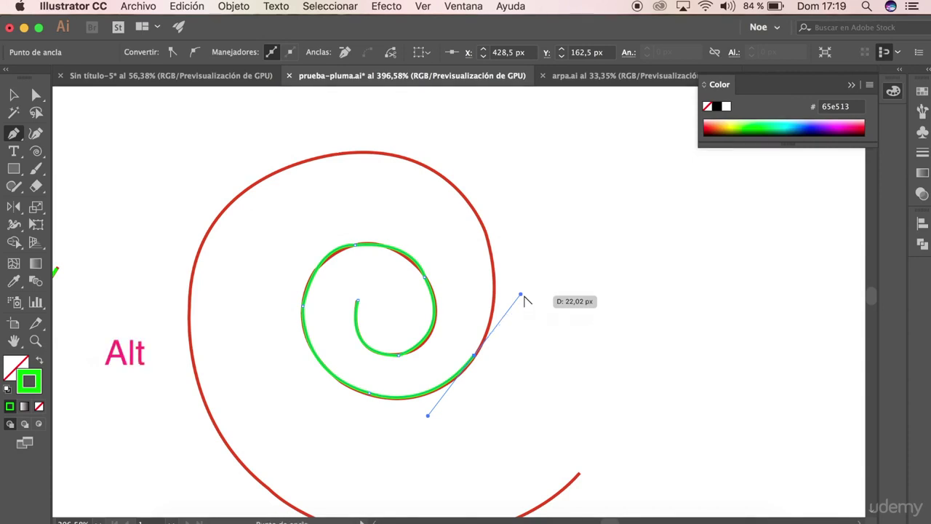
Step: Reshape the last segment and trace the outer turn's upper right and upper left
mouse_move(521, 293)
mouse_down()
mouse_move(518, 350)
mouse_move(492, 289)
mouse_move(528, 278)
mouse_up()
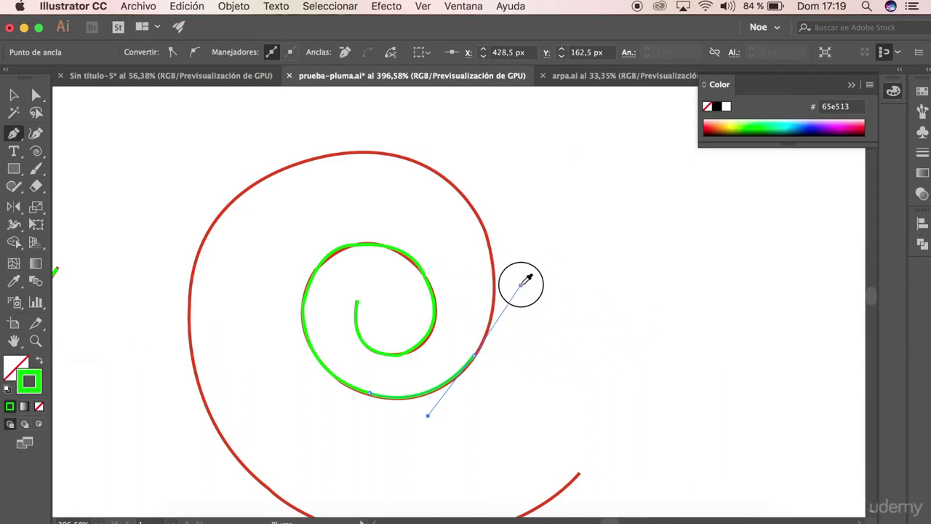
drag(528, 278, 478, 312)
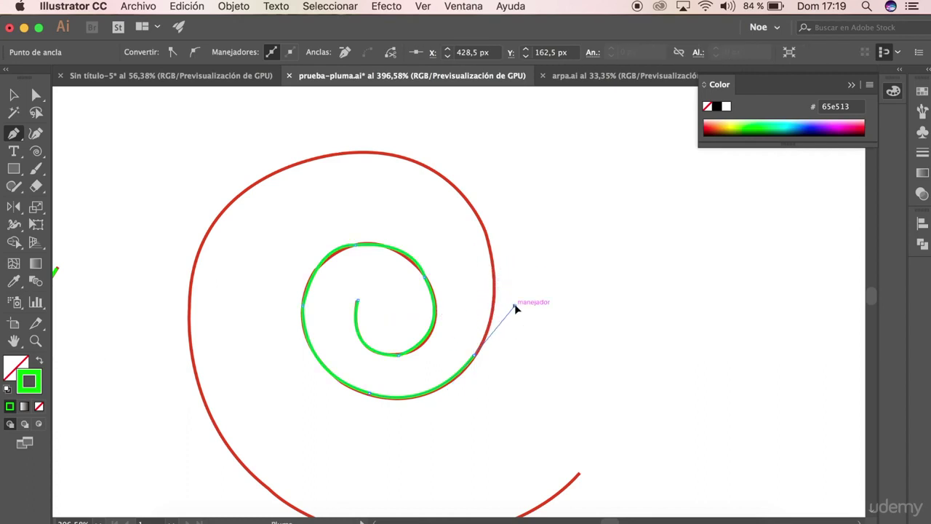
mouse_move(372, 393)
mouse_down()
mouse_move(449, 404)
mouse_move(479, 370)
mouse_move(457, 193)
mouse_up()
drag(453, 188, 372, 124)
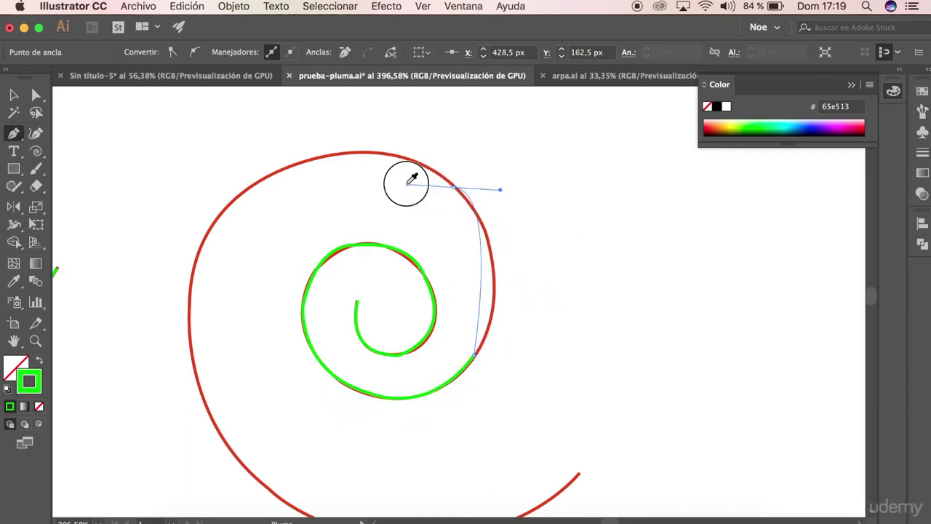
click(453, 188)
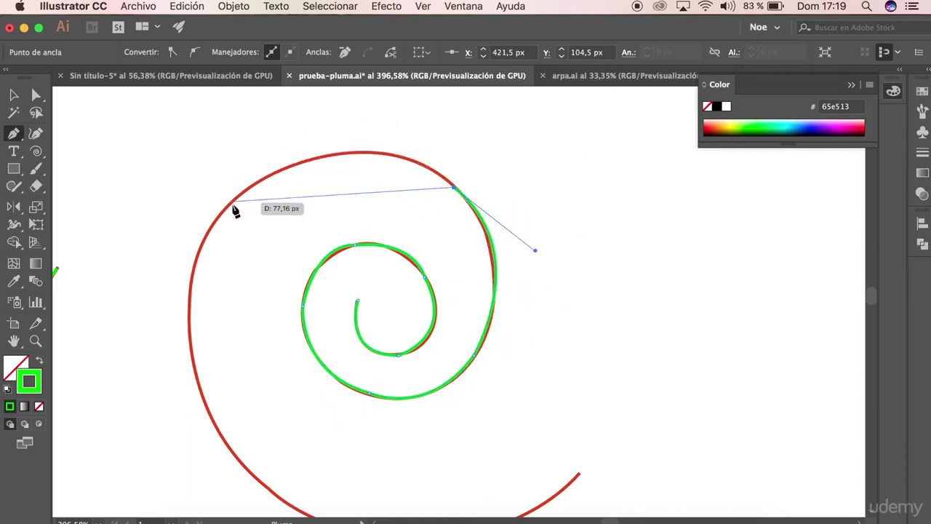
drag(230, 203, 112, 314)
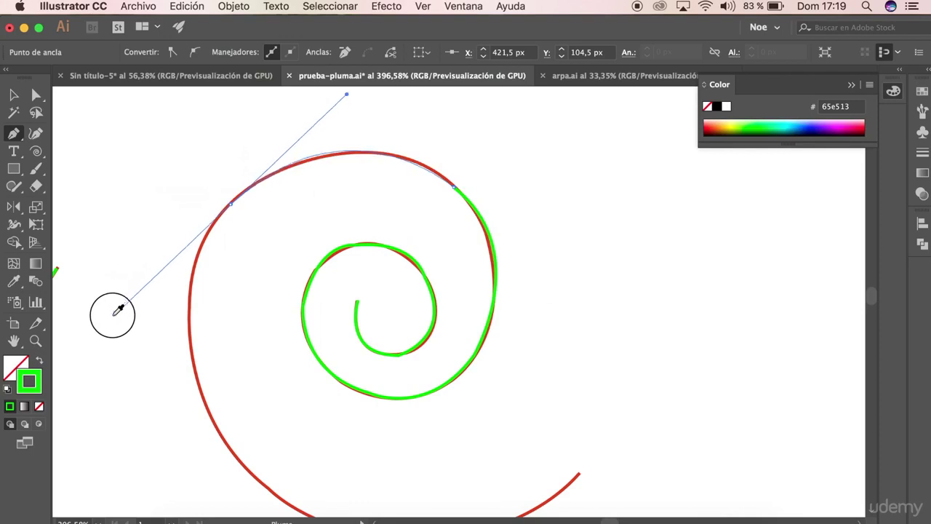
click(230, 204)
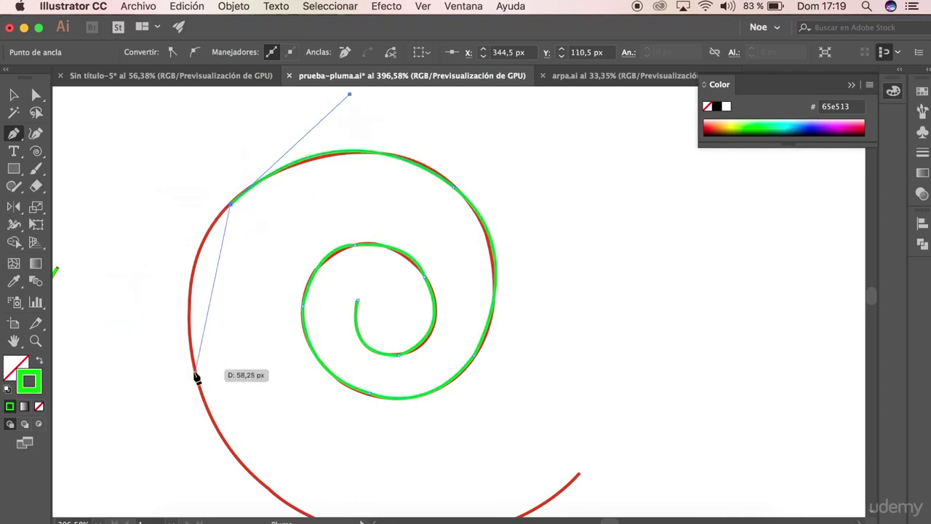
Step: Trace the outer turn's left side and bottom, ending the path at the spiral's tail
drag(196, 371, 223, 496)
scroll(225, 499, down, 1)
scroll(225, 499, down, 2)
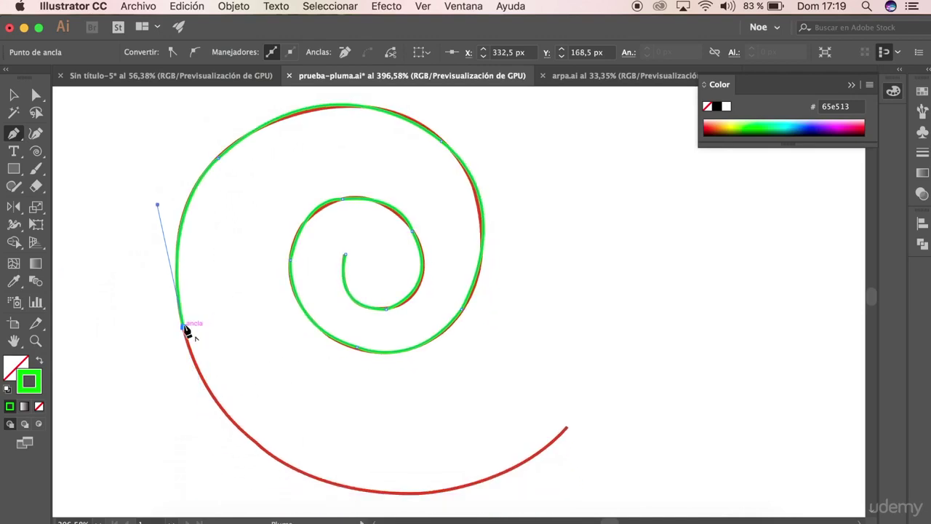
drag(185, 329, 289, 470)
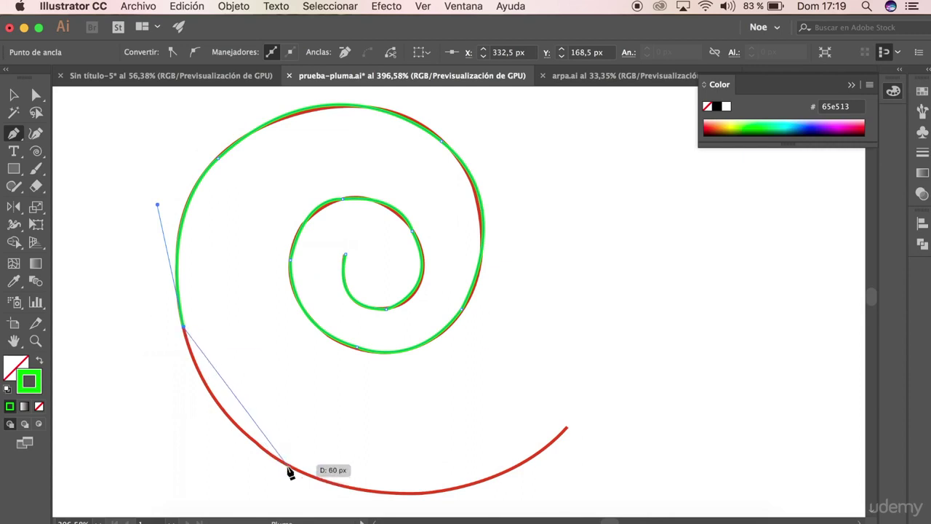
drag(289, 469, 371, 503)
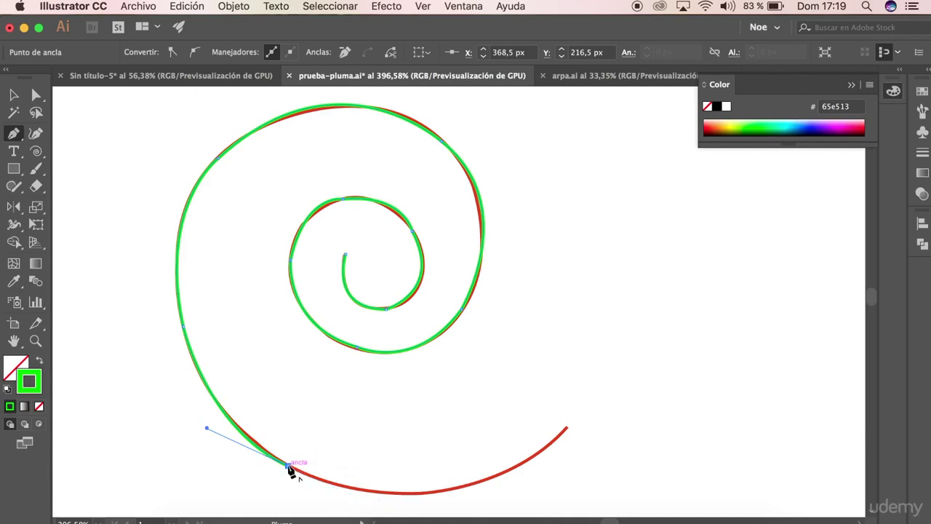
drag(468, 486, 564, 454)
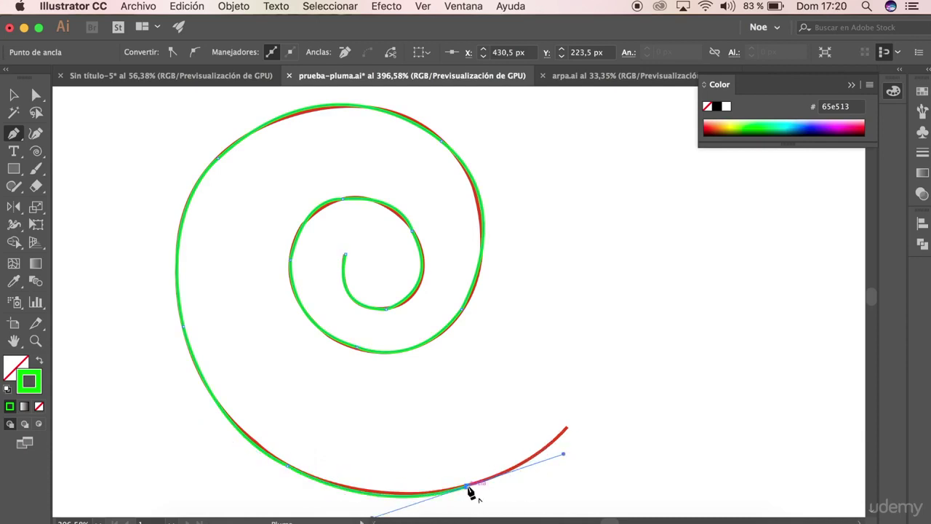
drag(566, 427, 599, 395)
click(567, 428)
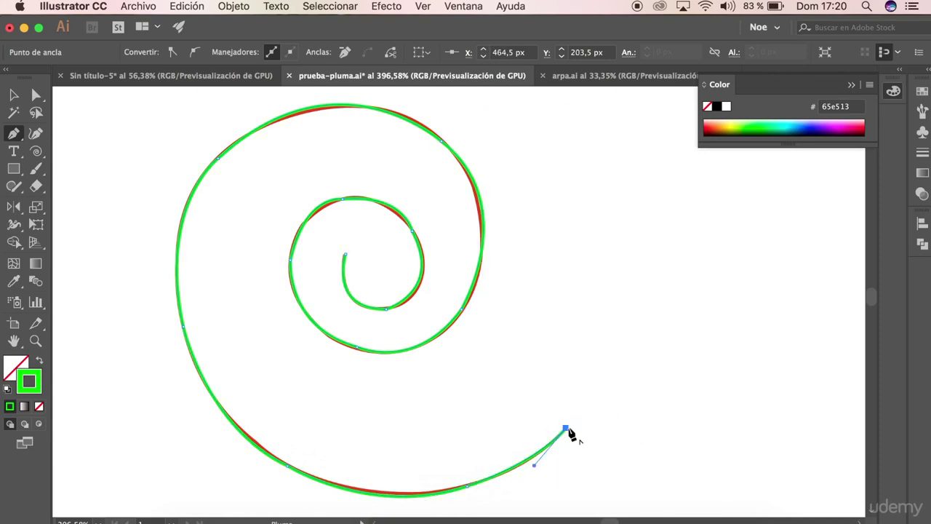
Step: Move the green spiral beside the red one, then unlock and hide the red spiral
key(v)
drag(440, 343, 743, 328)
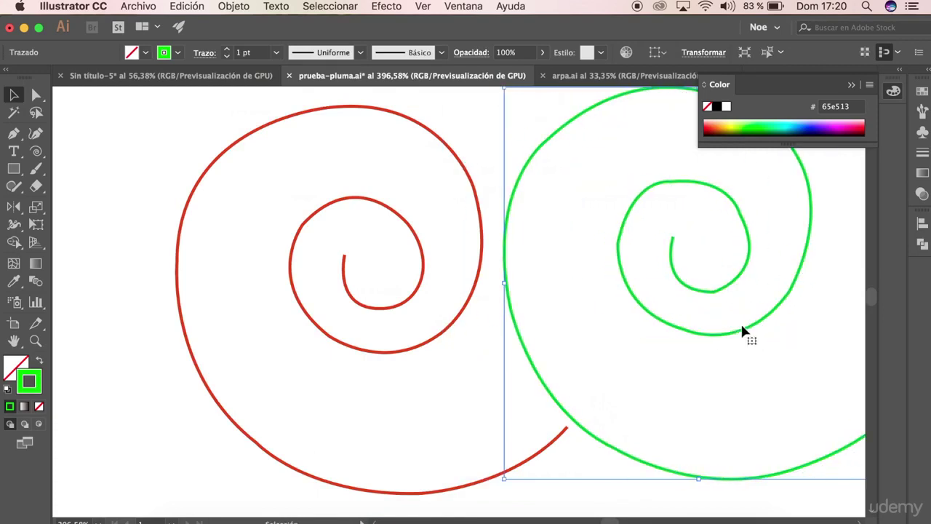
scroll(376, 369, down, 1)
scroll(376, 370, down, 1)
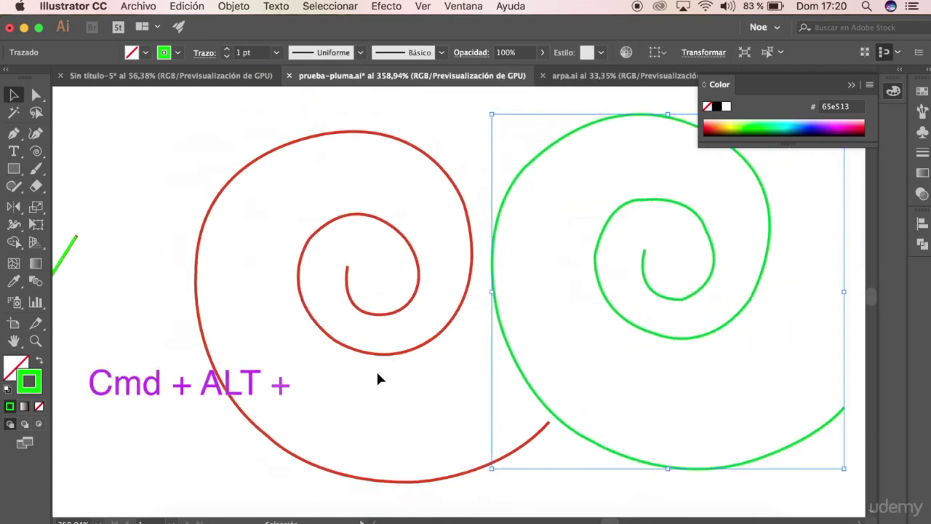
key(ctrl+alt+2)
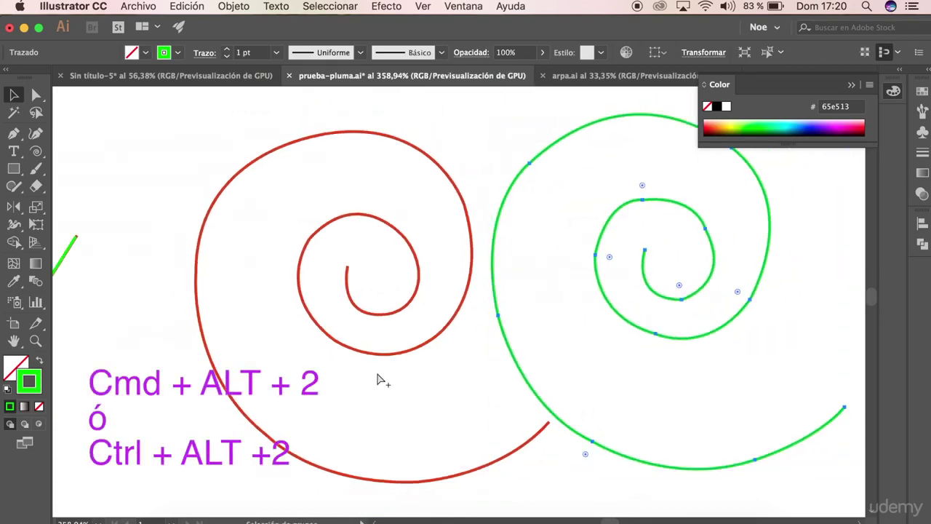
click(377, 369)
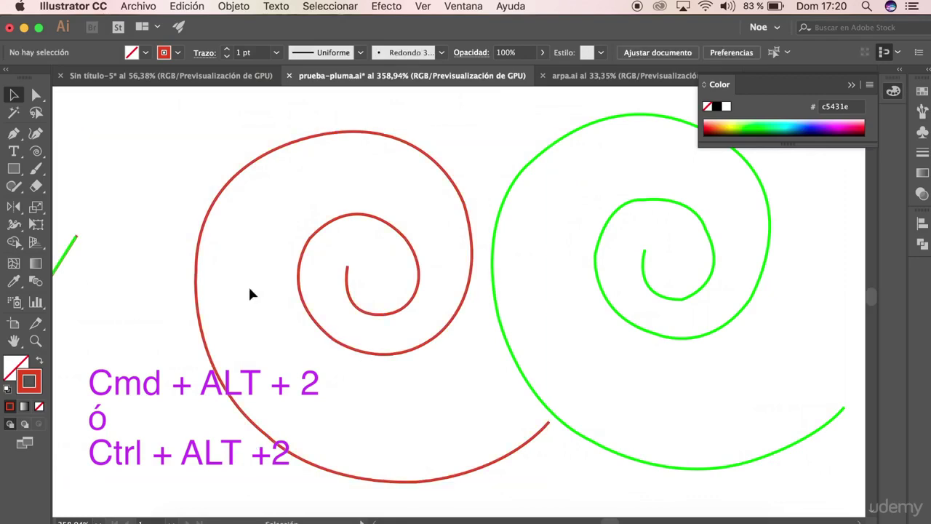
click(200, 247)
key(ctrl+3)
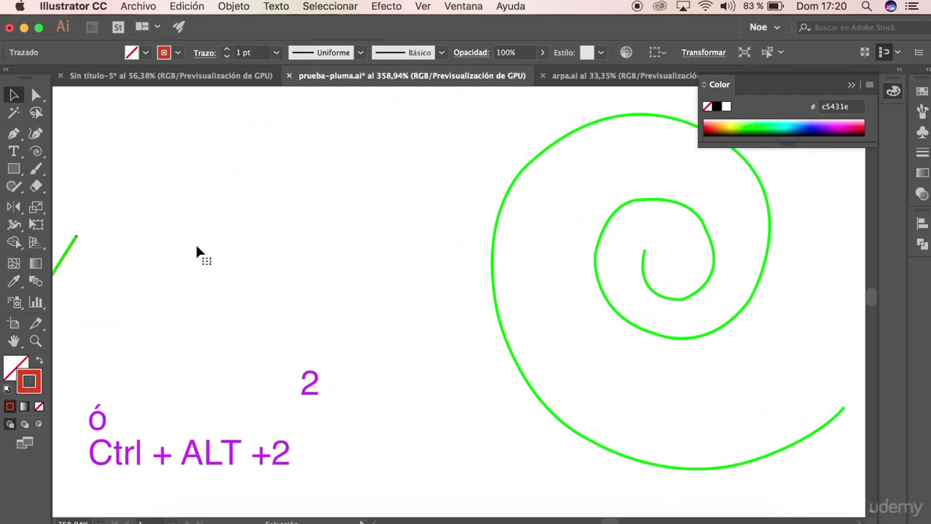
Step: Shift the green spiral left and the green polyline down, then delete the red polyline
drag(497, 332, 251, 347)
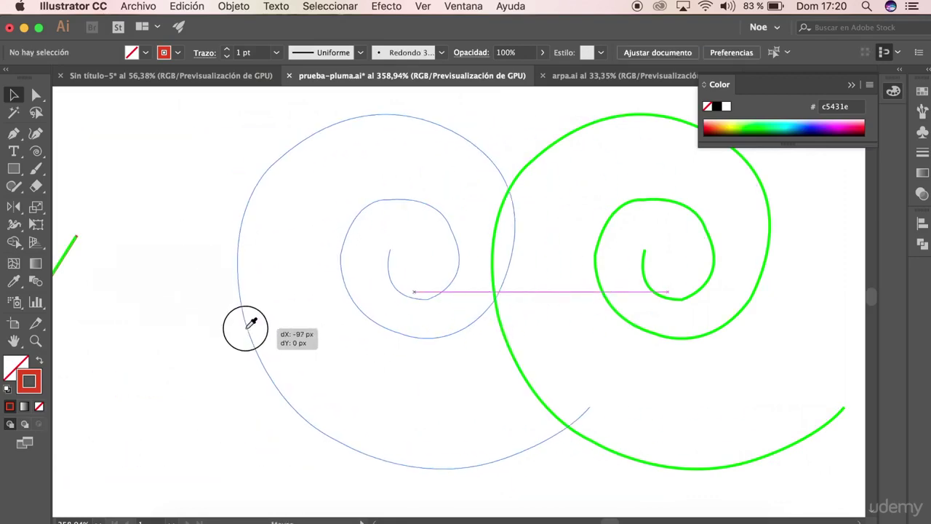
scroll(252, 357, left, 5)
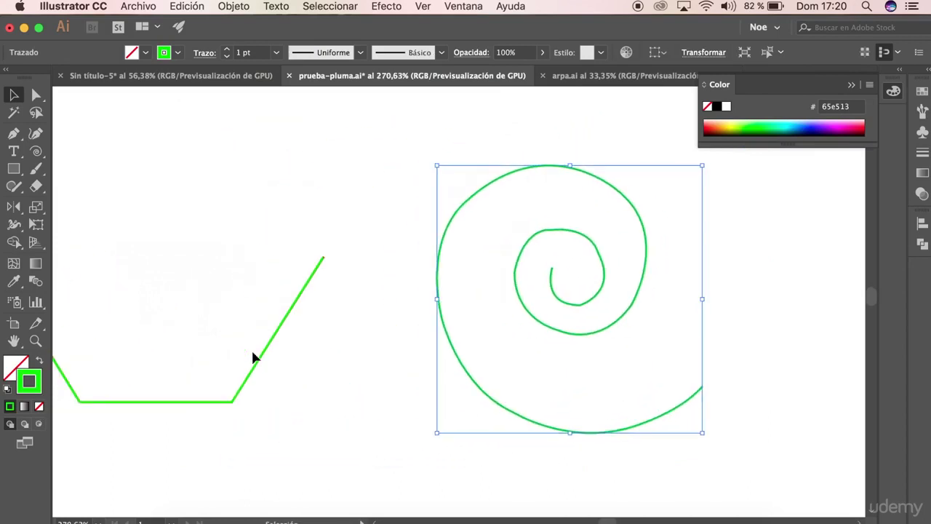
mouse_move(260, 366)
mouse_down()
mouse_move(299, 364)
mouse_move(376, 417)
mouse_up()
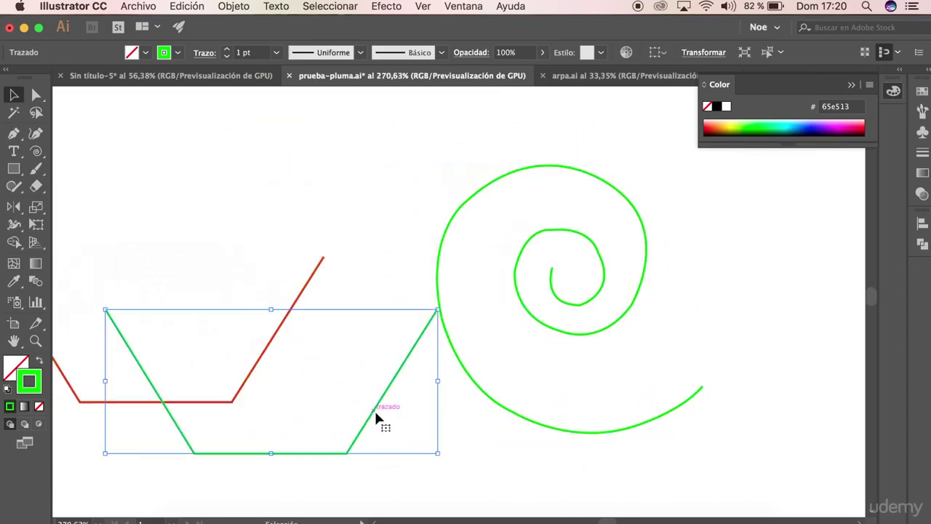
click(318, 282)
click(309, 270)
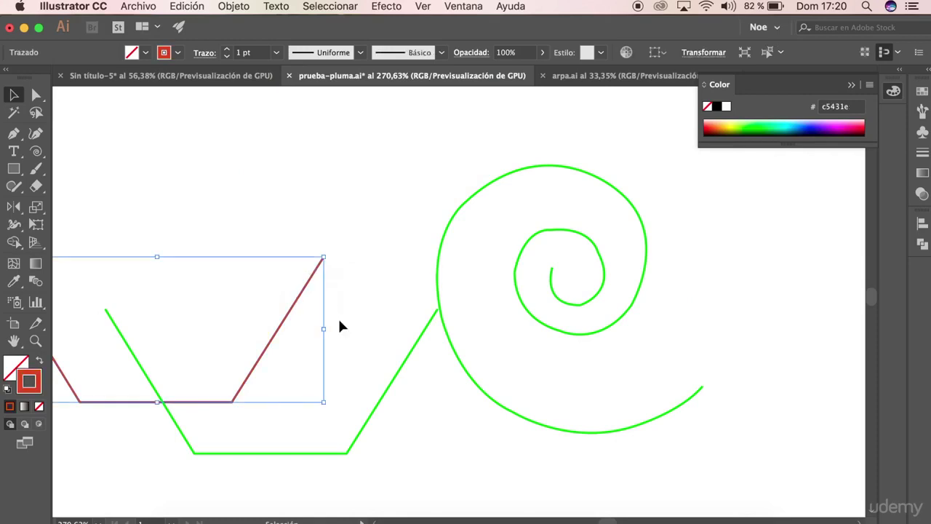
key(Delete)
Step: Move the green polyline and green spiral up-left on the page and deselect
scroll(339, 326, down, 1)
scroll(341, 321, down, 3)
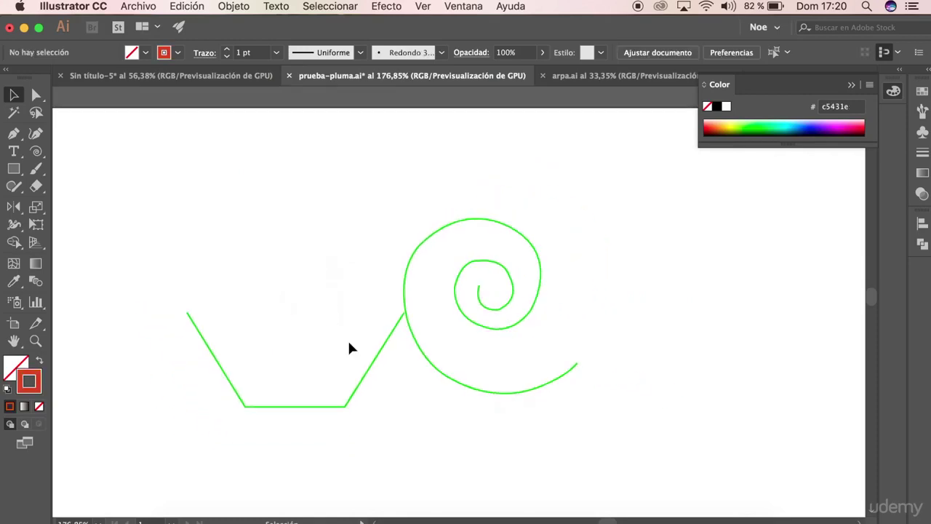
drag(369, 371, 262, 252)
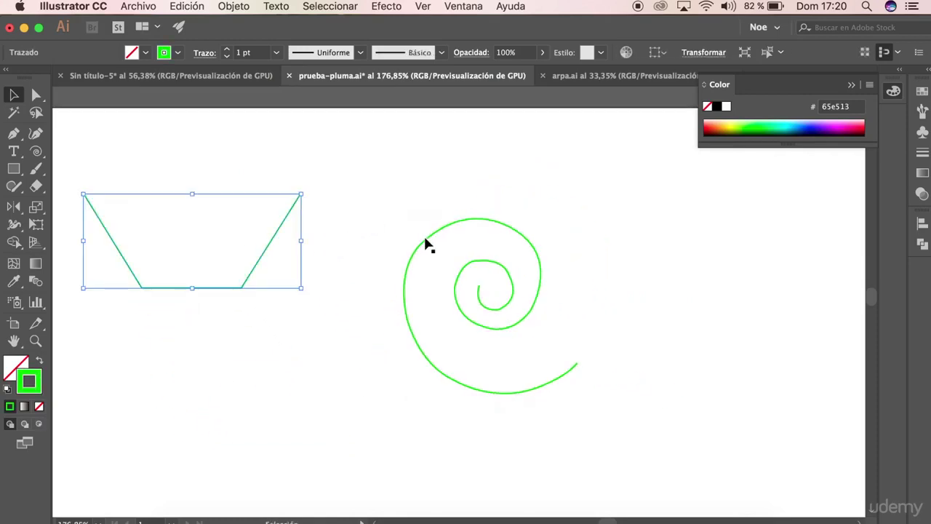
drag(425, 245, 354, 176)
click(540, 193)
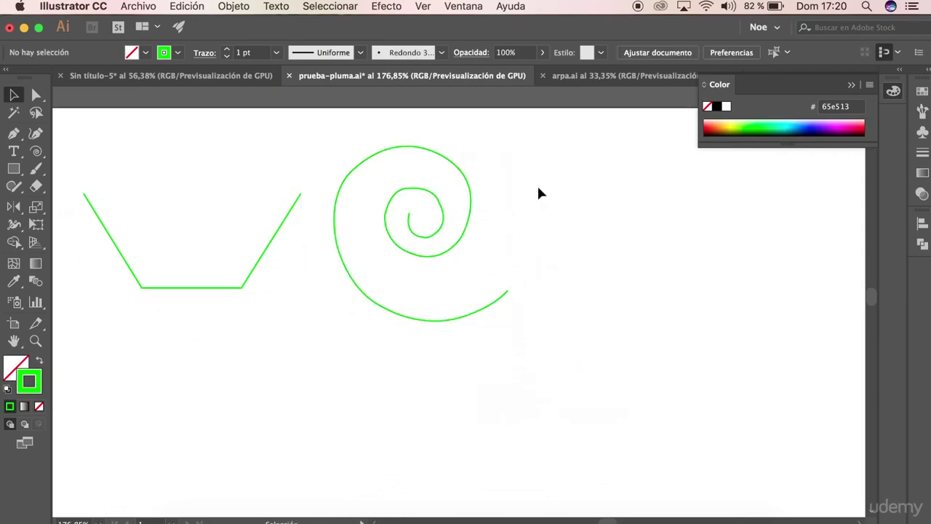
scroll(434, 191, up, 3)
Step: Select the green spiral and show its anchors and handles with Direct Selection
scroll(435, 197, up, 3)
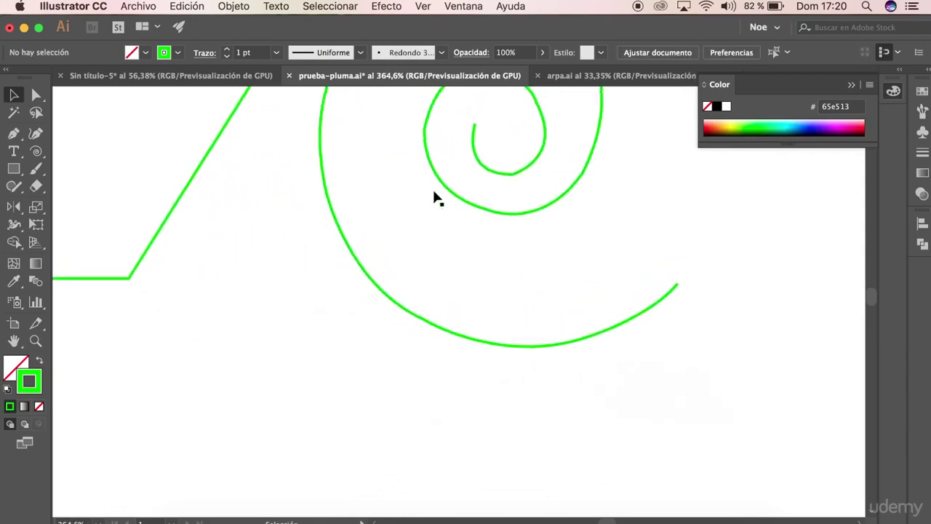
scroll(435, 198, up, 4)
scroll(435, 198, right, 3)
click(427, 301)
scroll(428, 300, up, 2)
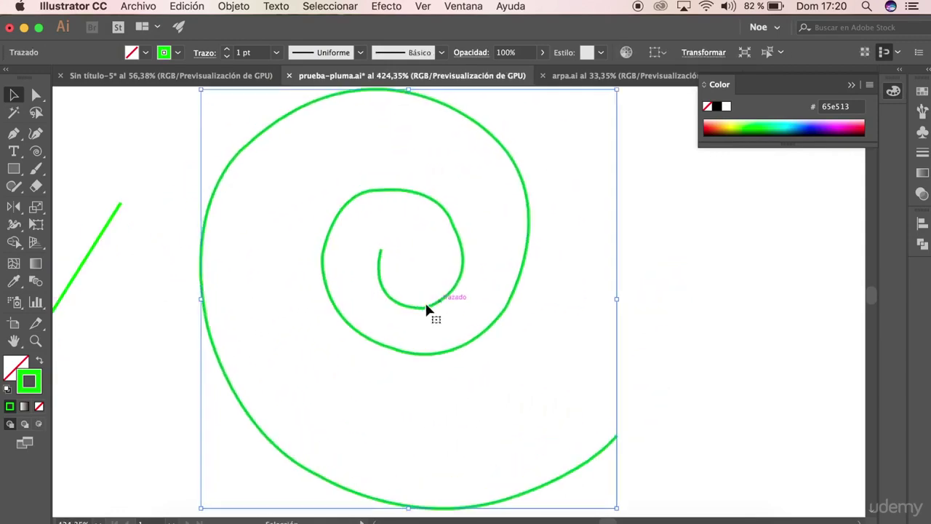
scroll(426, 305, up, 3)
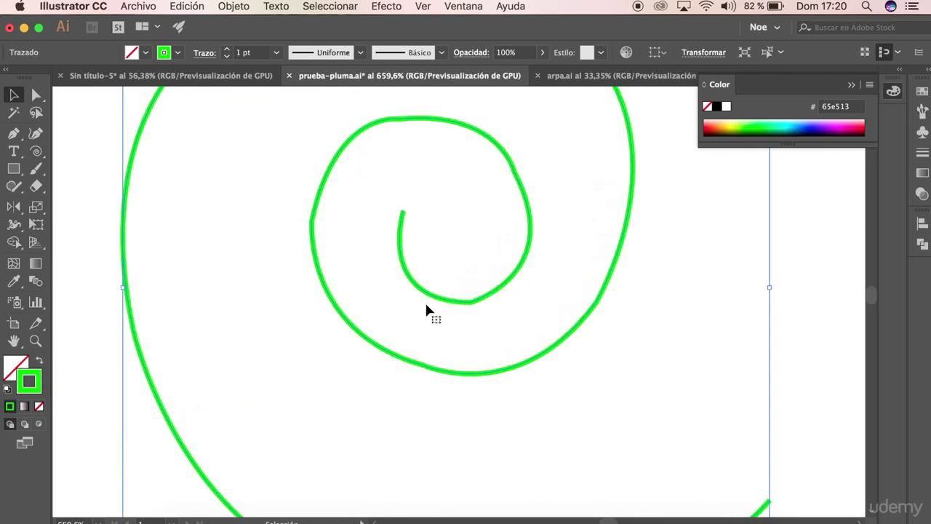
click(36, 96)
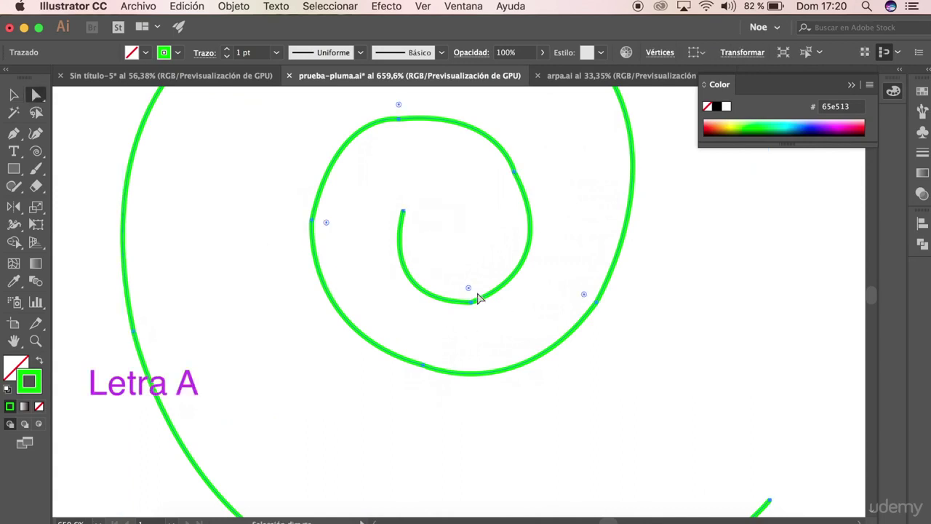
Step: Convert the inner loop's corner anchor to smooth and adjust its handle
scroll(471, 311, up, 1)
scroll(471, 311, up, 3)
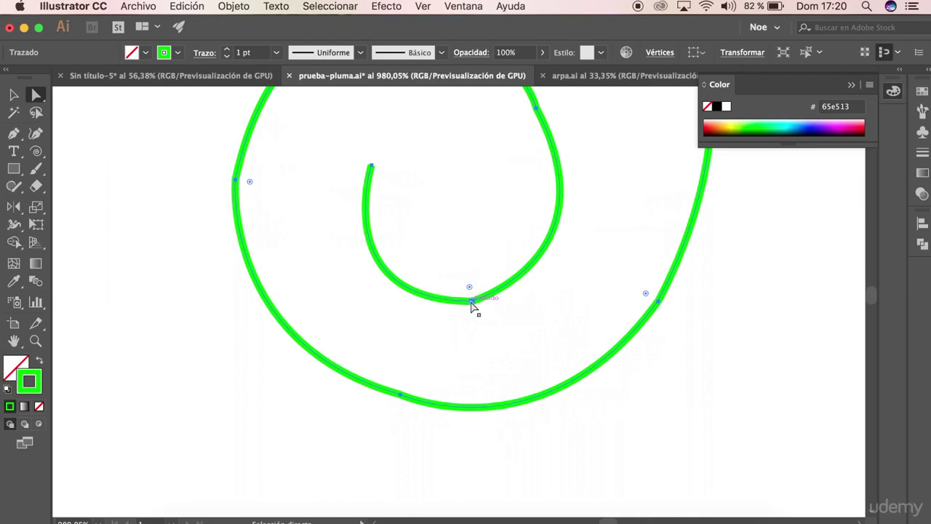
click(472, 301)
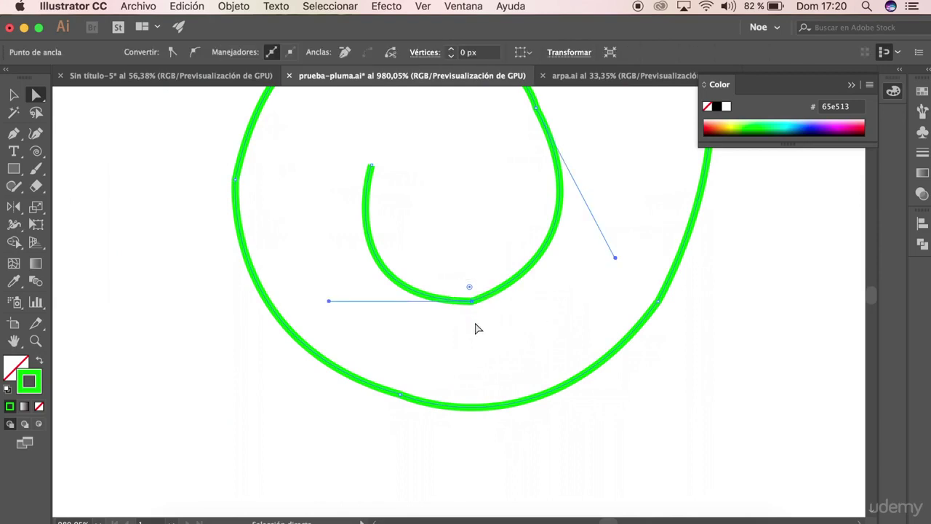
scroll(493, 292, up, 3)
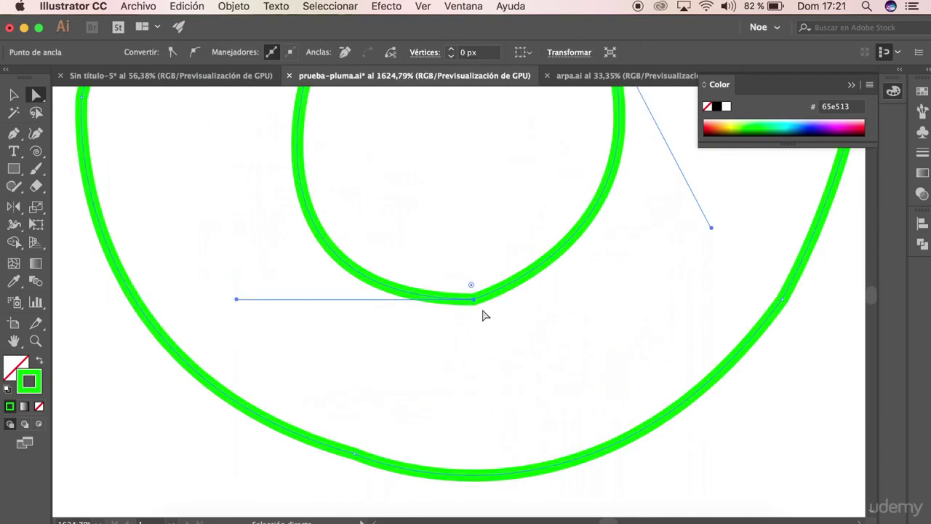
click(197, 54)
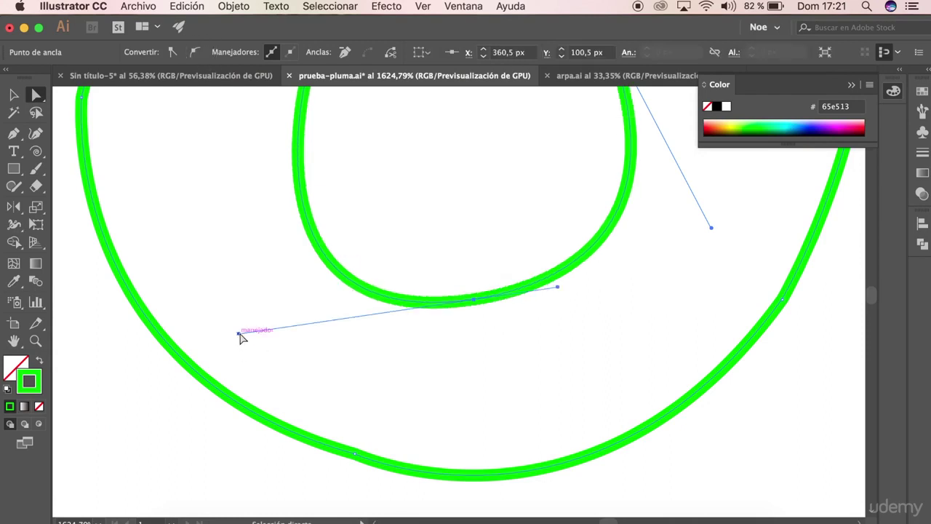
drag(240, 334, 279, 312)
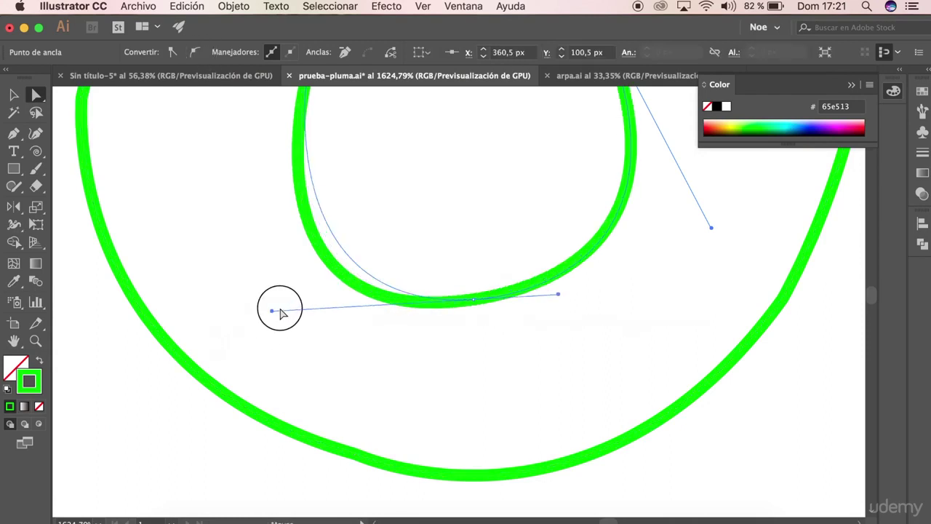
Step: Shorten the handle on the inner loop's right anchor, then return to the Selection tool
alt+scroll(552, 295, down, 5)
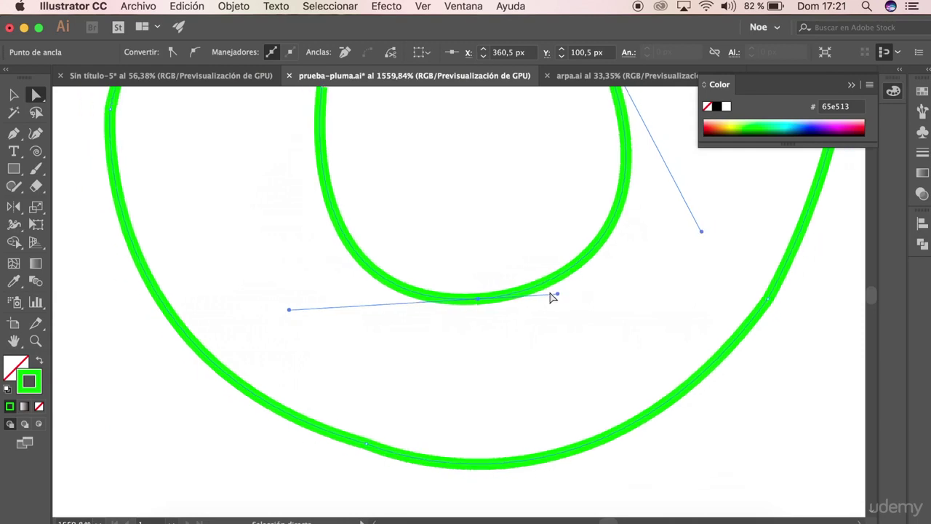
scroll(591, 215, up, 3)
scroll(594, 205, right, 2)
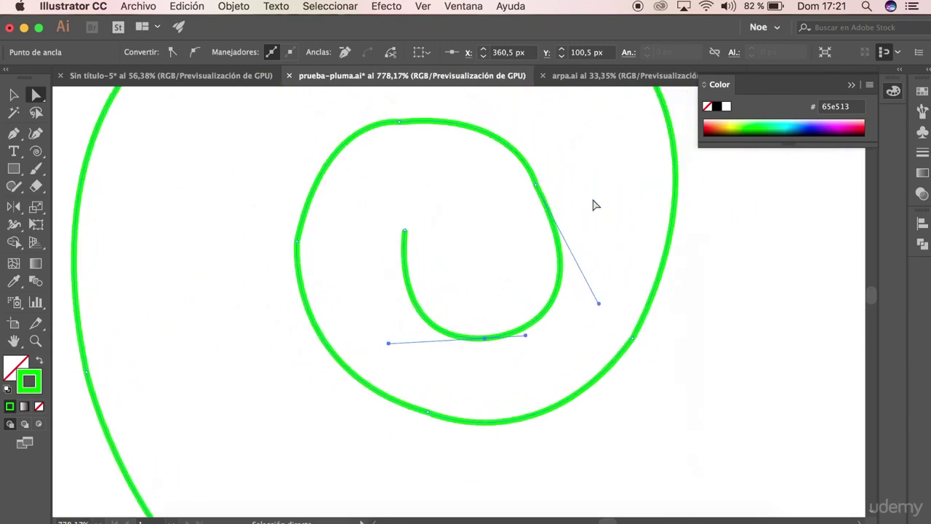
alt+scroll(594, 205, up, 2)
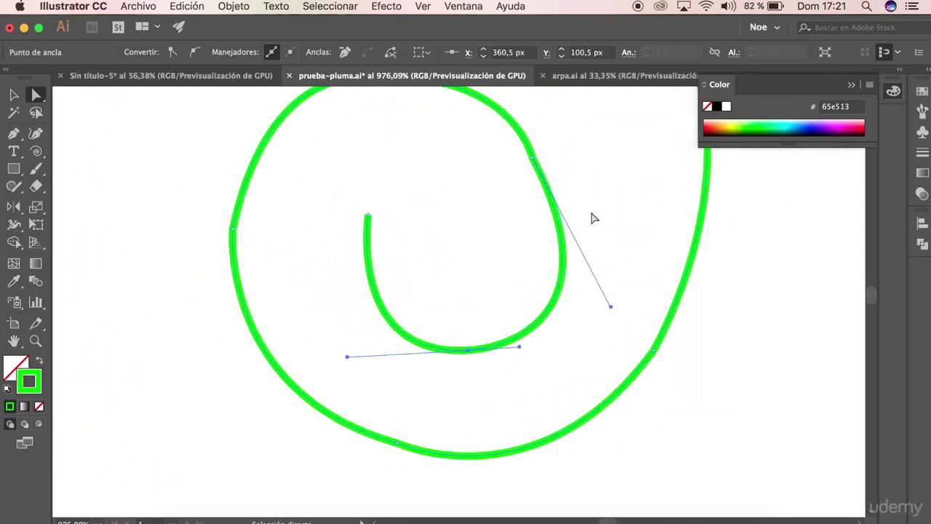
click(534, 161)
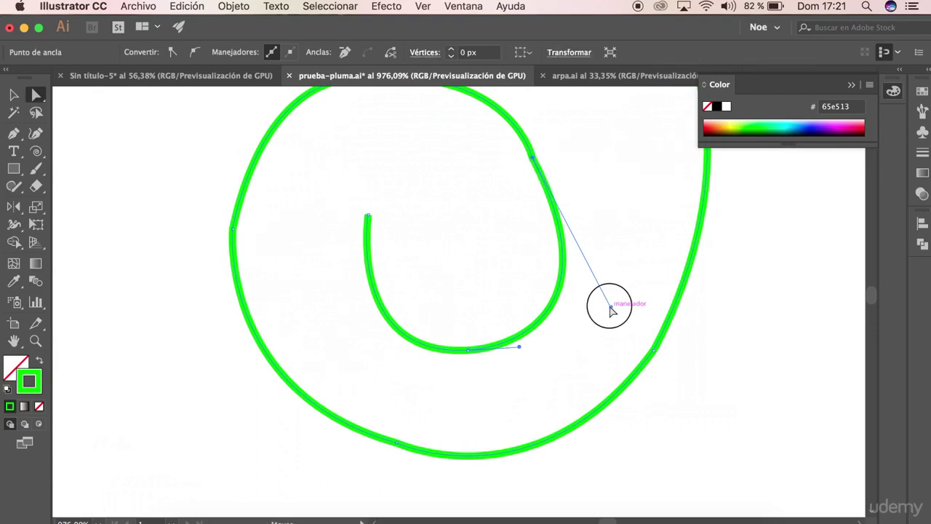
drag(612, 309, 591, 311)
key(v)
alt+scroll(355, 224, down, 2)
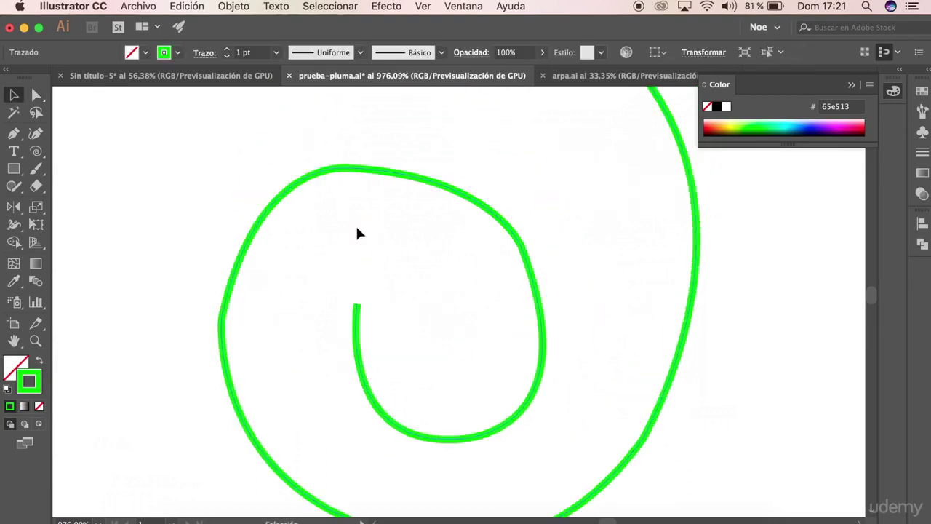
alt+scroll(377, 200, down, 1)
alt+scroll(386, 202, down, 1)
alt+scroll(386, 202, down, 2)
Step: Copy the red S-curve from Sin título-5 into prueba-pluma.ai
alt+scroll(386, 202, down, 1)
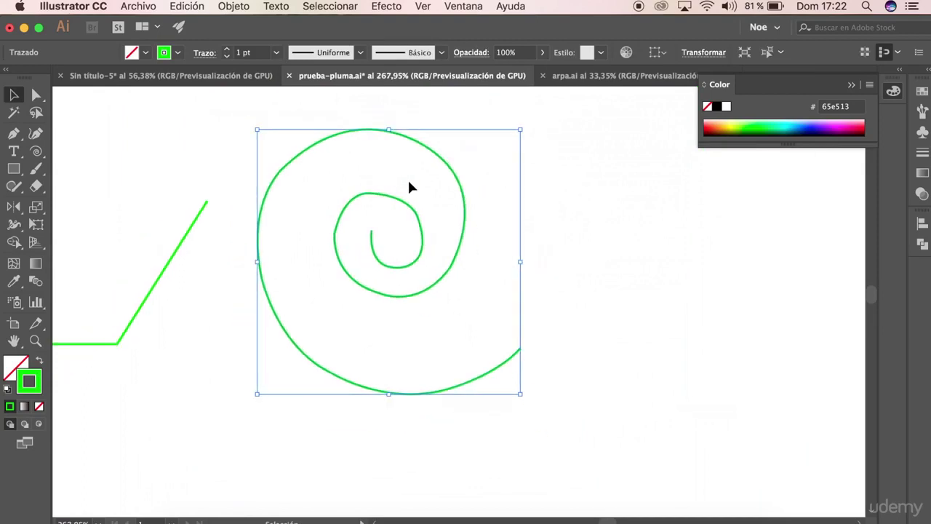
key(ctrl+Tab)
click(426, 287)
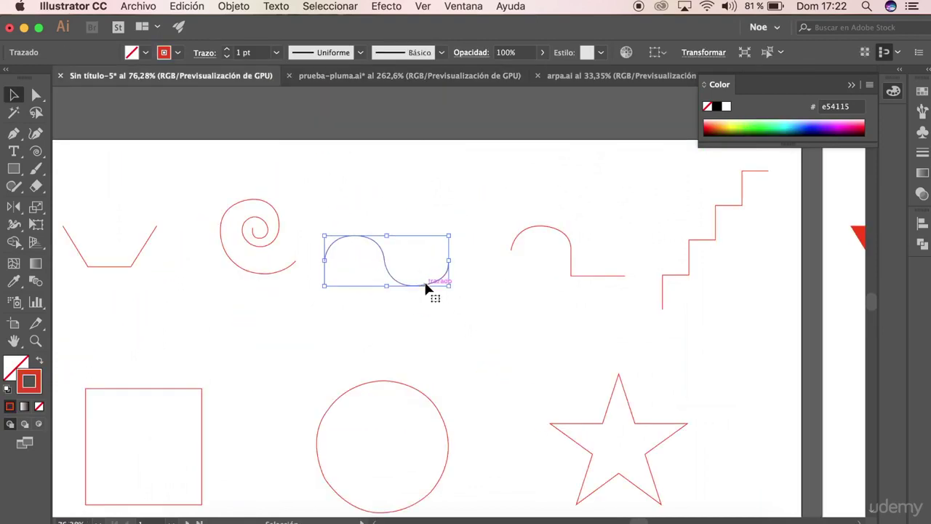
key(p)
key(ctrl+Tab)
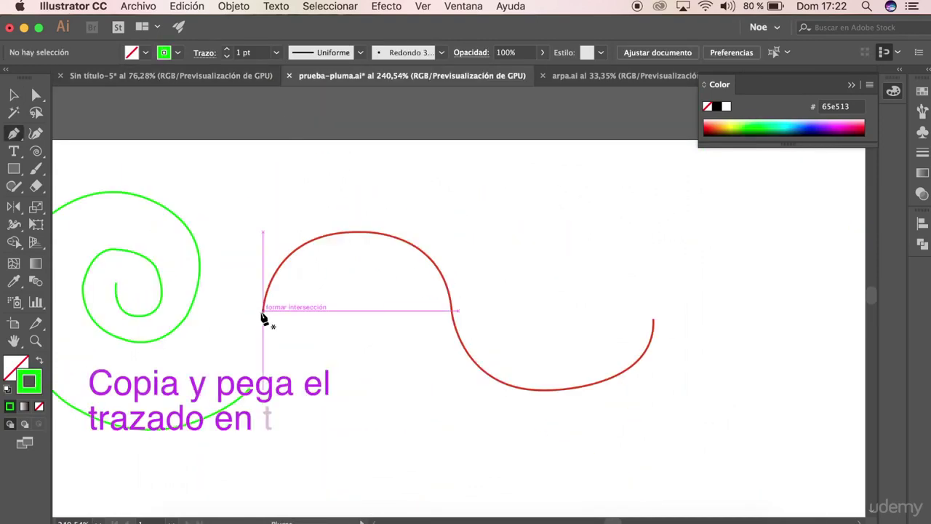
Step: Trace the S-curve with a green Pen path from left end through arc, bend and bottom to right tip
click(264, 310)
click(357, 232)
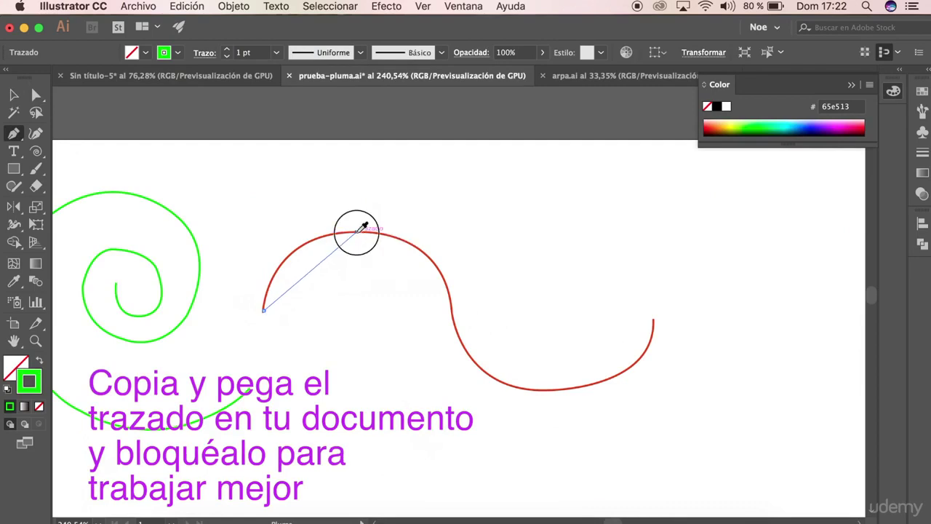
drag(363, 226, 451, 230)
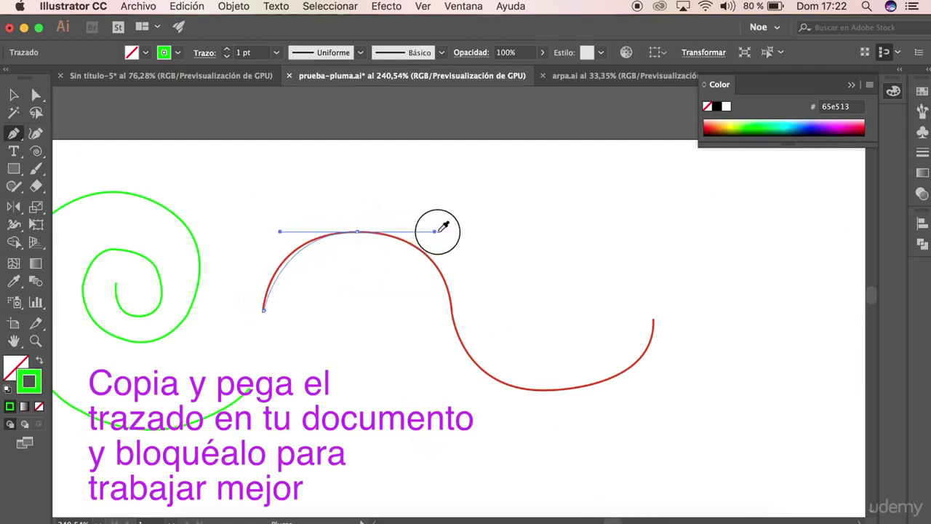
click(364, 232)
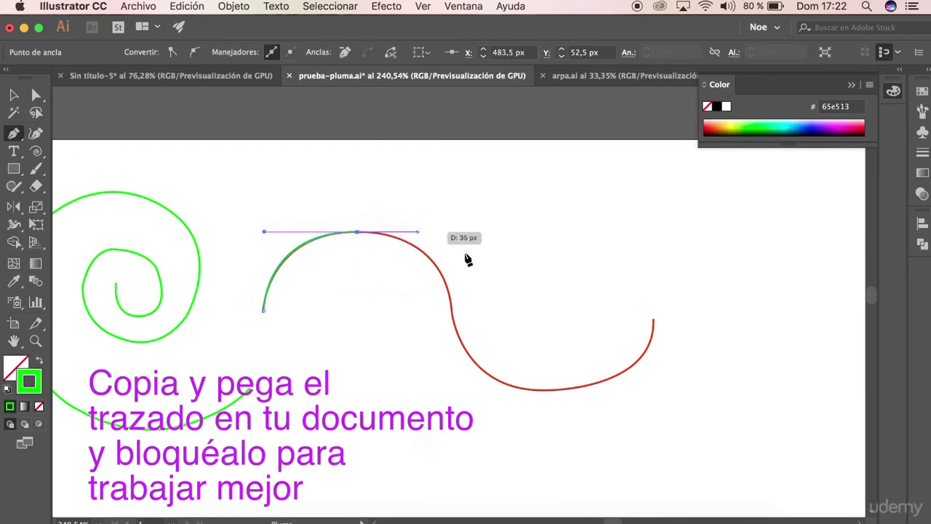
click(451, 309)
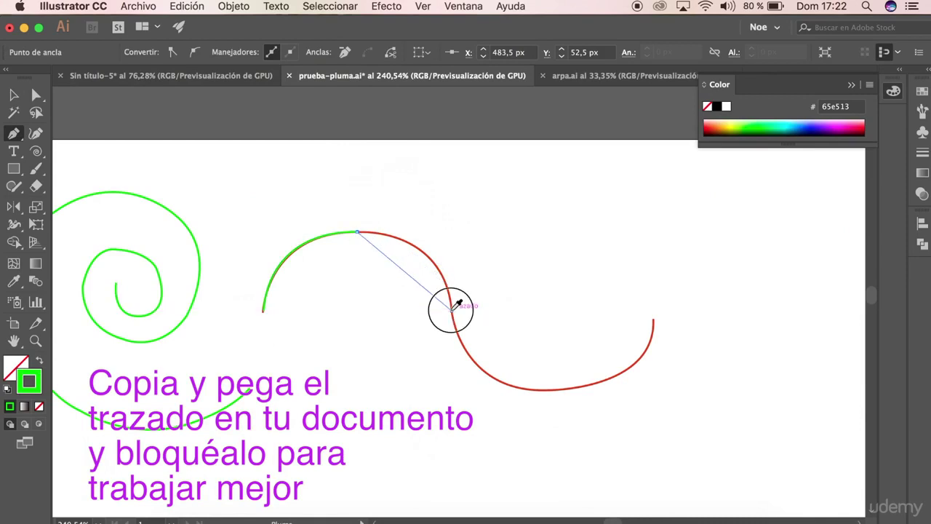
drag(458, 303, 461, 343)
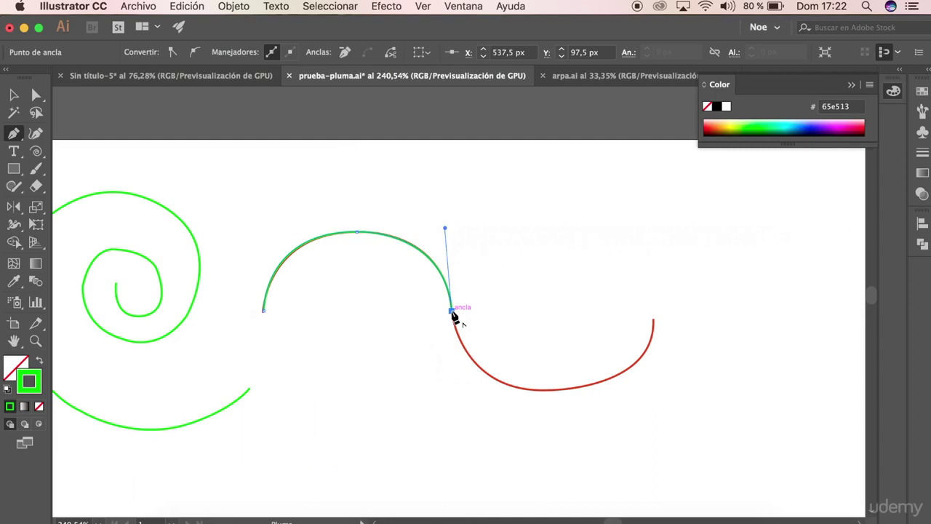
drag(533, 390, 605, 397)
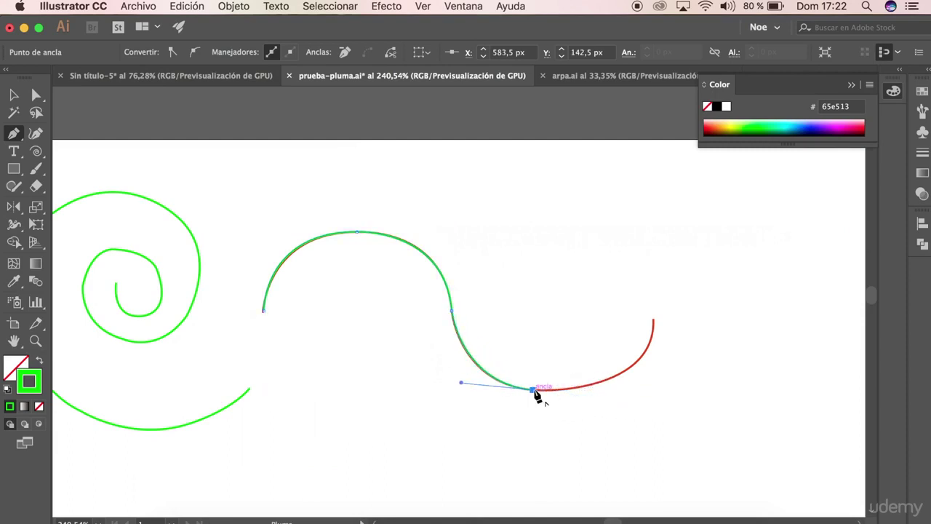
mouse_move(654, 320)
mouse_down()
mouse_move(664, 246)
mouse_move(655, 242)
mouse_up()
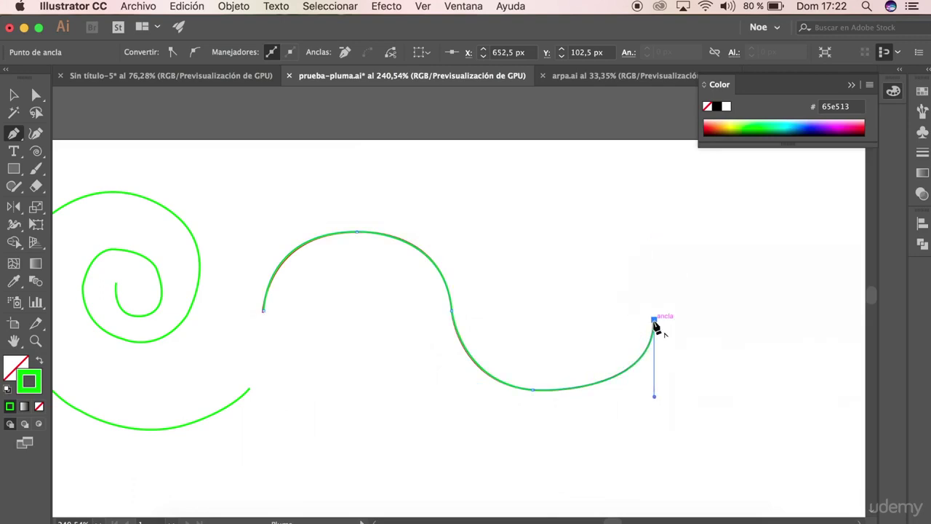
Step: Reshape the first green segment's handle to follow the red arch's curvature
key(v)
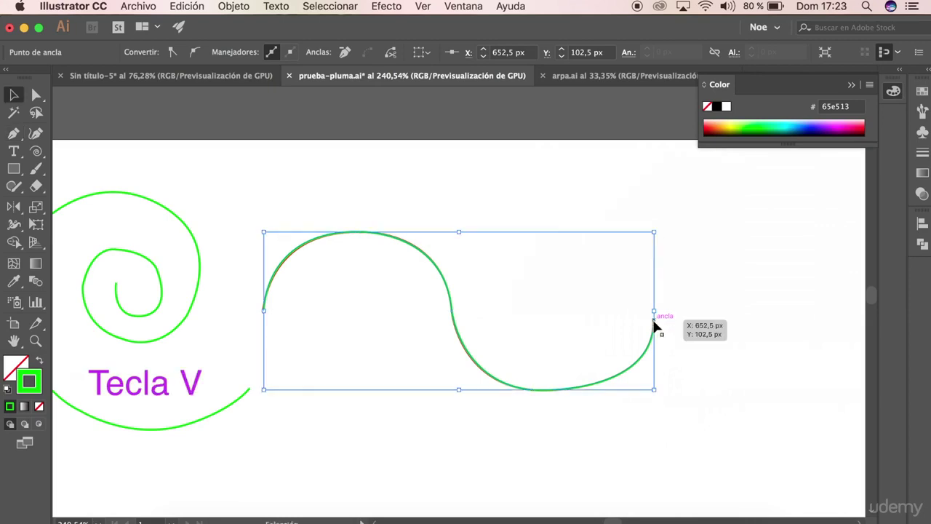
click(695, 272)
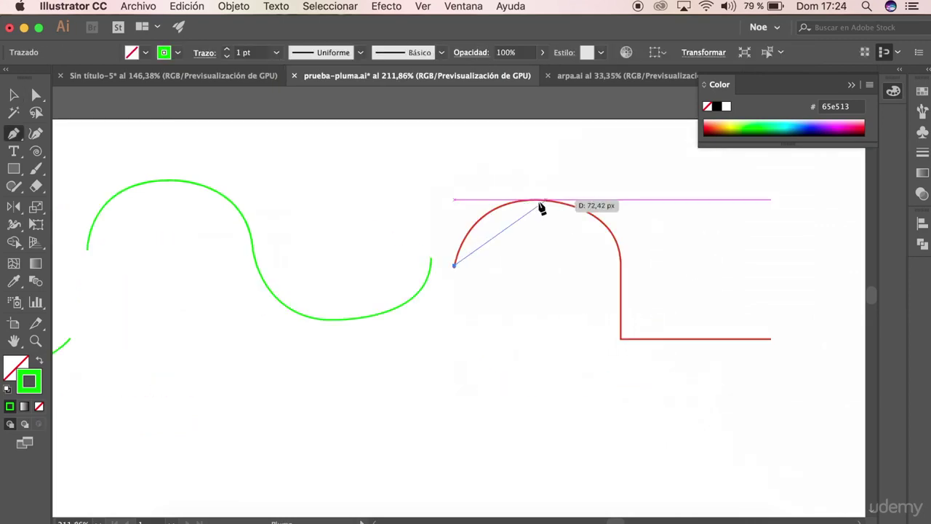
drag(508, 311, 483, 320)
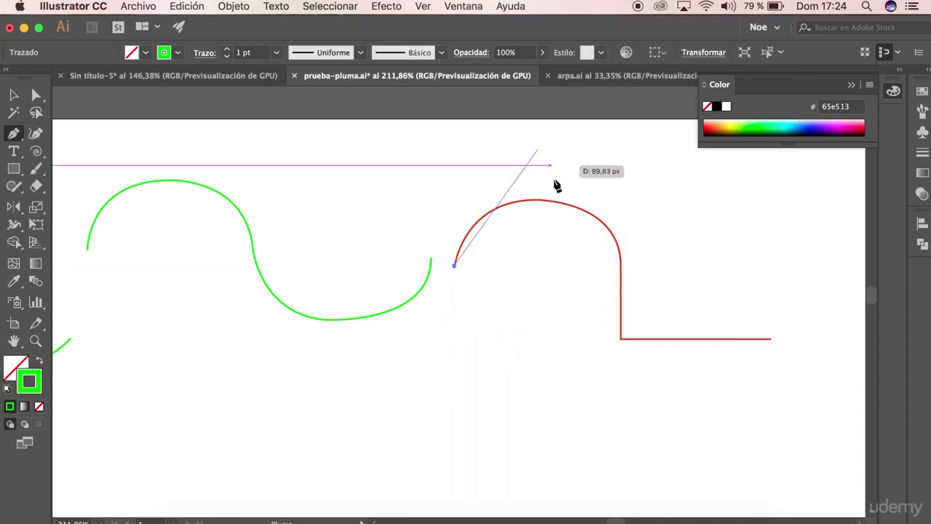
mouse_move(483, 318)
mouse_down()
mouse_move(545, 205)
mouse_move(607, 193)
mouse_move(625, 201)
mouse_up()
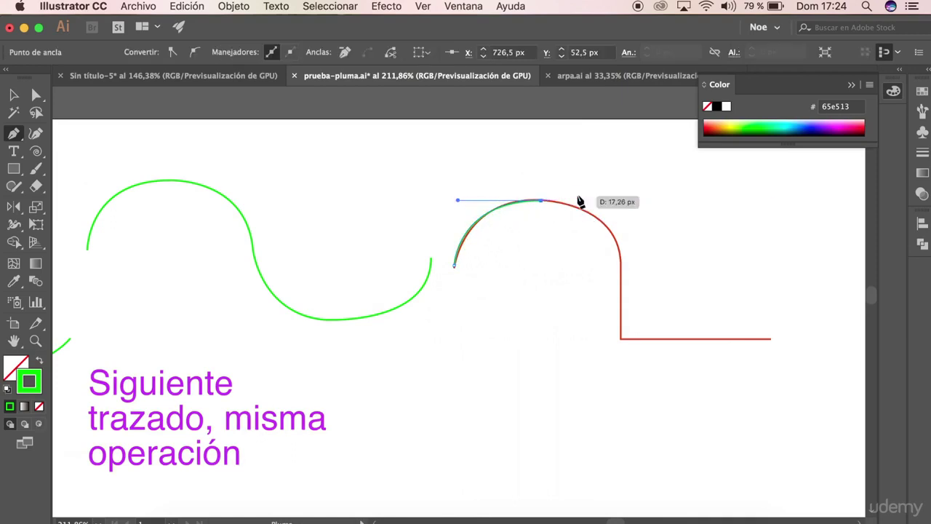
Step: Extend the path to the arch's end, straight down, then right to the red line's end
click(622, 269)
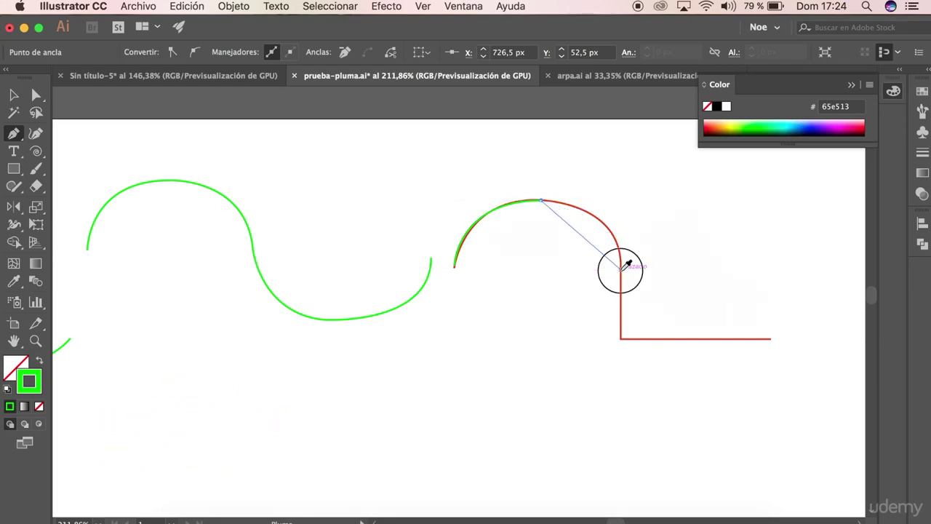
drag(621, 268, 622, 339)
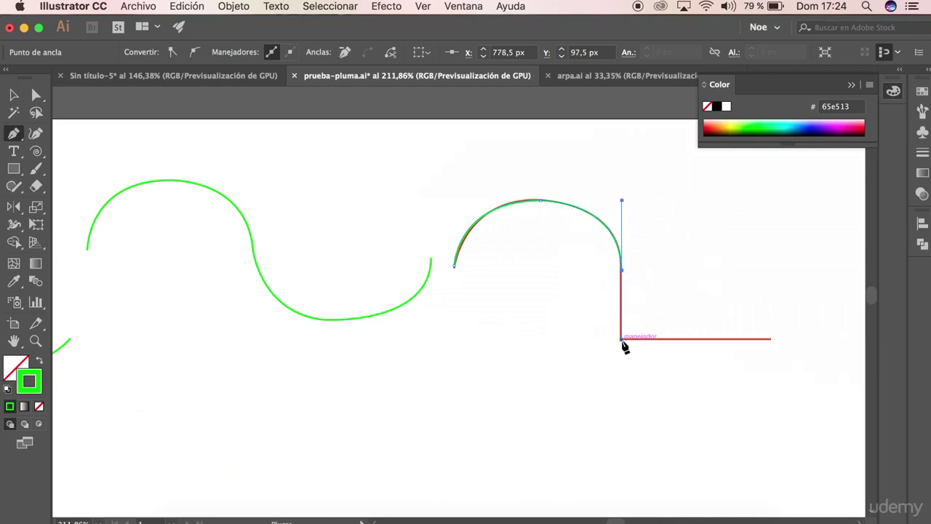
click(622, 269)
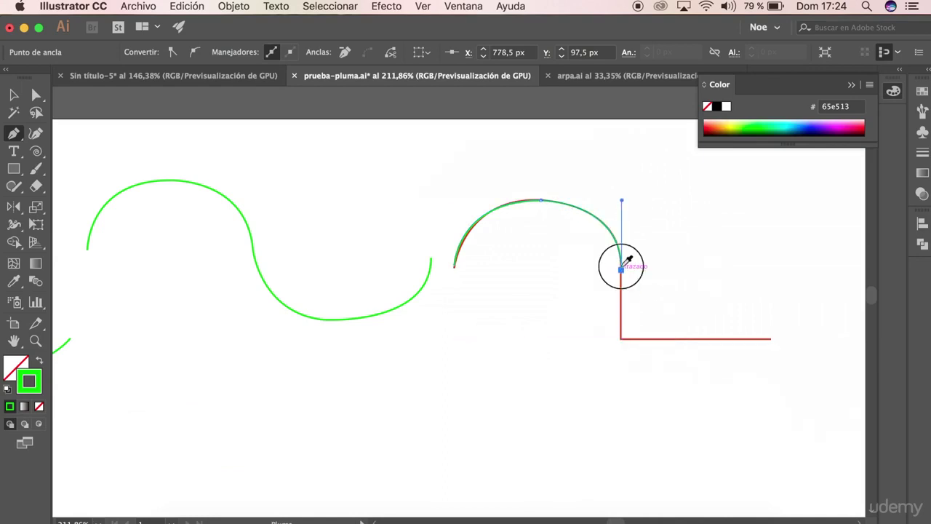
click(622, 339)
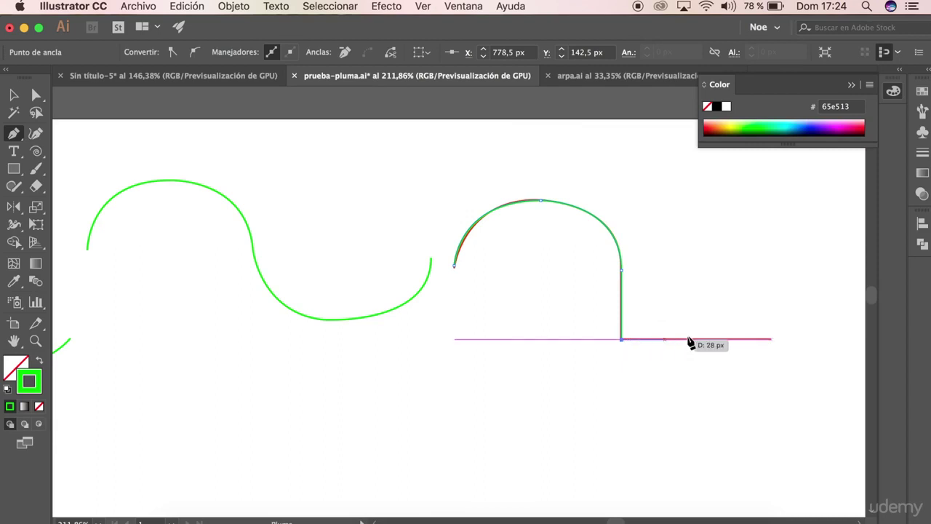
click(770, 339)
key(a)
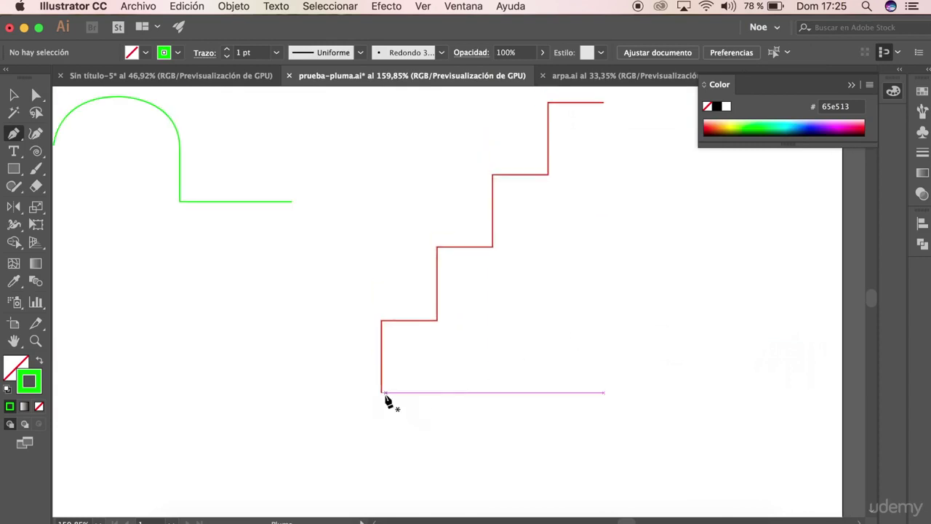
Step: Click each red staircase corner from bottom to top-right end, then finish and deselect
click(381, 392)
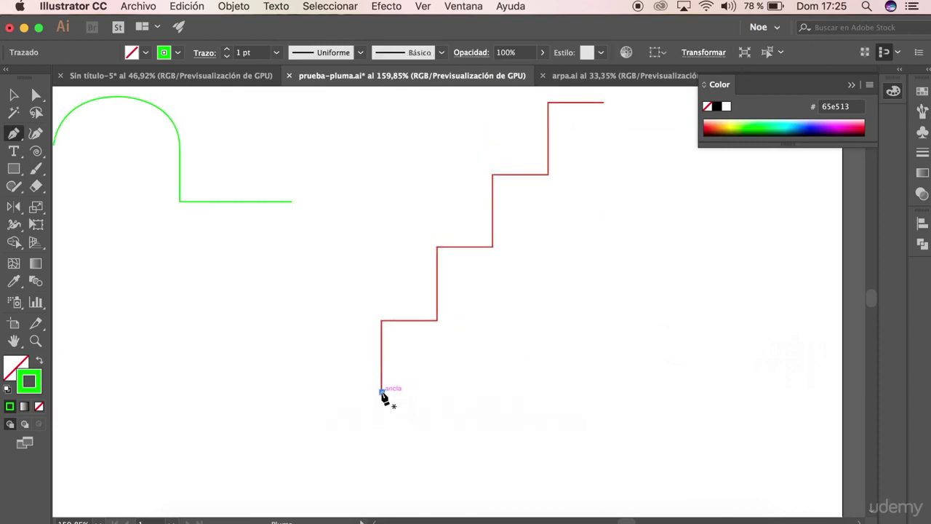
click(381, 321)
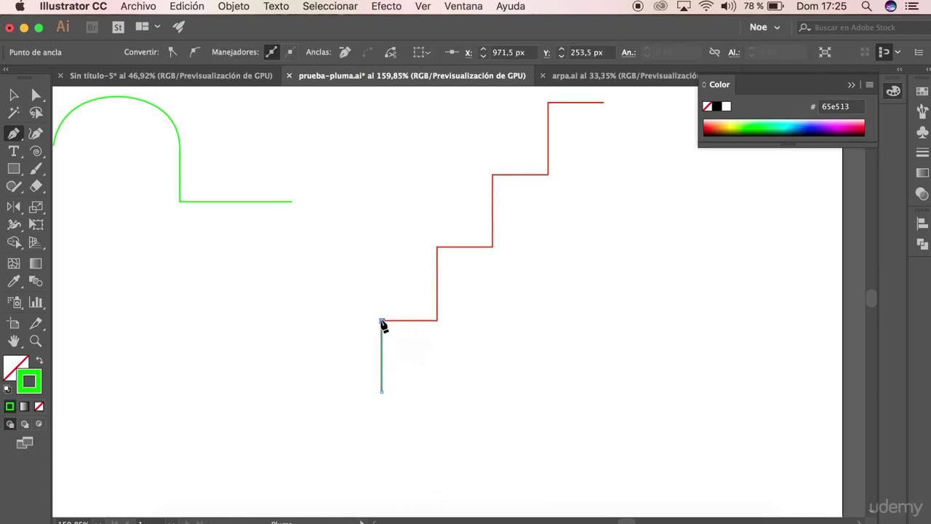
click(437, 321)
click(436, 248)
click(493, 248)
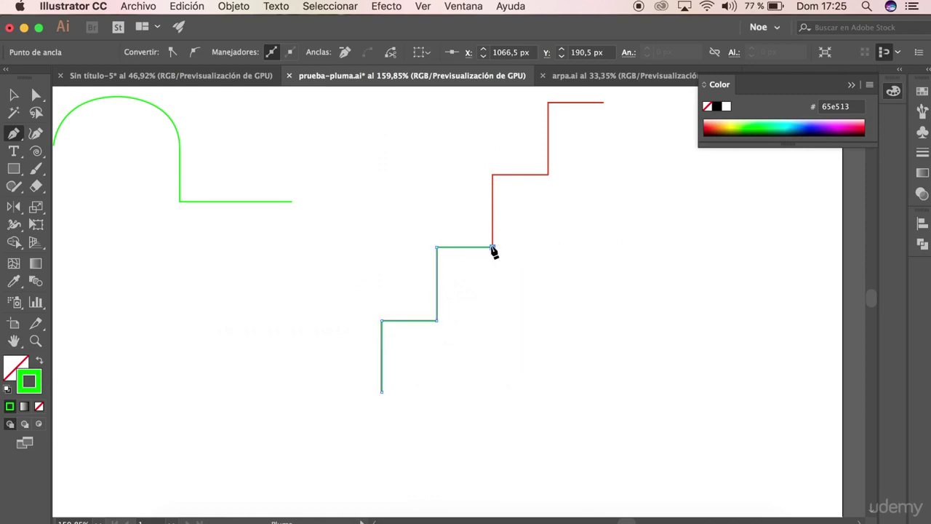
click(493, 175)
scroll(495, 182, right, 3)
scroll(494, 218, up, 4)
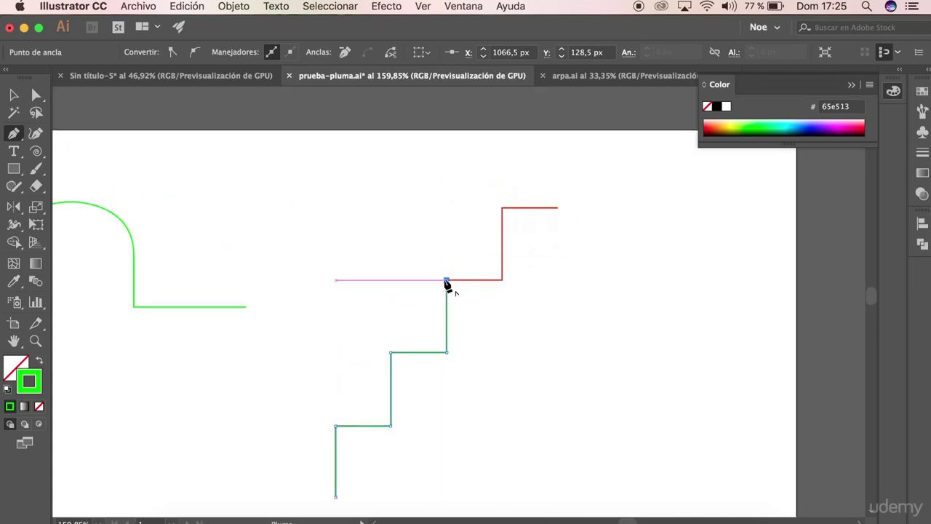
click(502, 279)
click(501, 208)
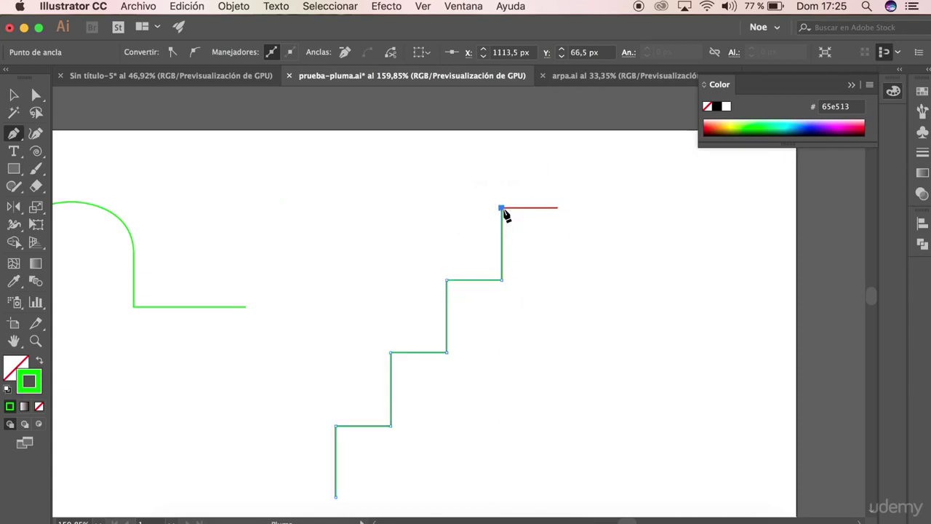
click(557, 208)
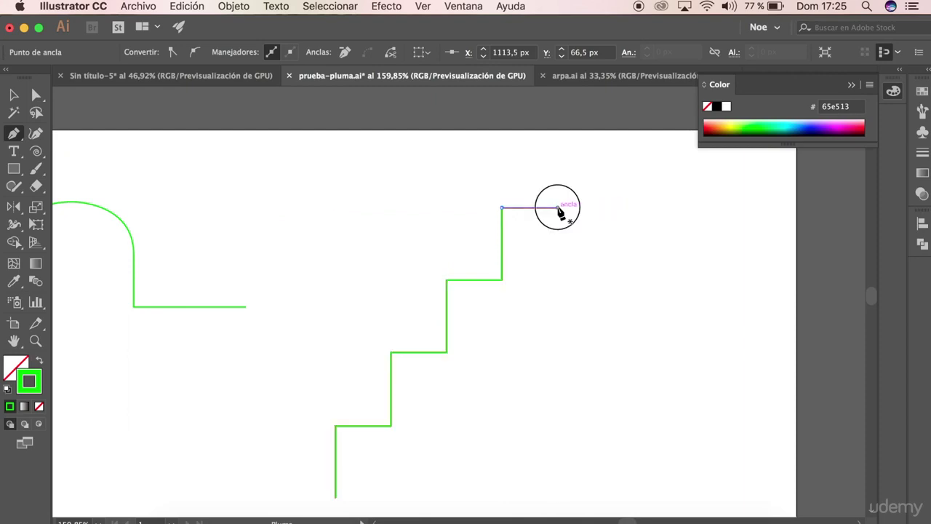
key(a)
click(570, 255)
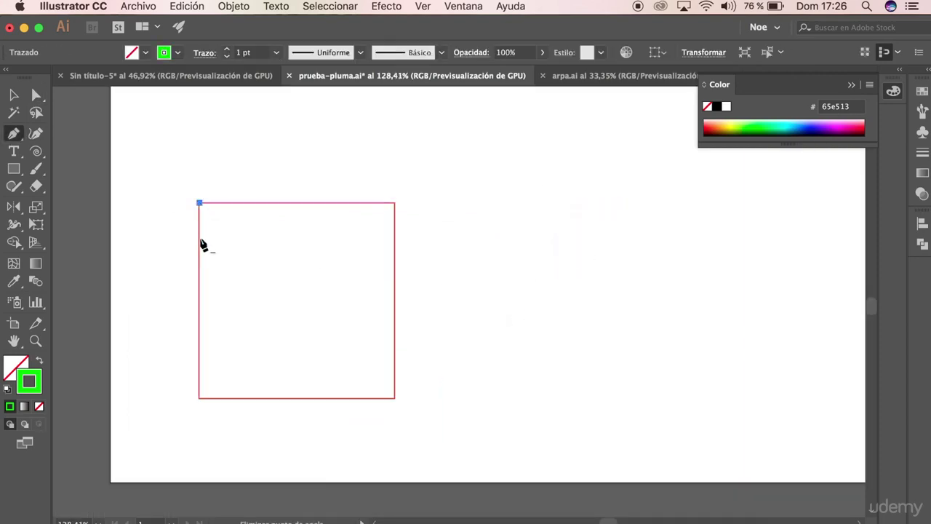
Step: Trace the red square with a closed four-corner green Pen path
click(198, 398)
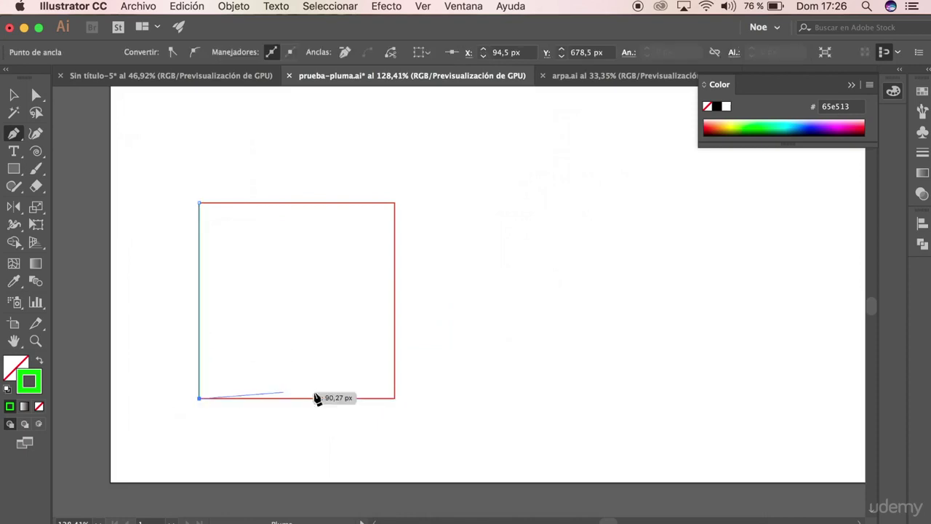
click(395, 399)
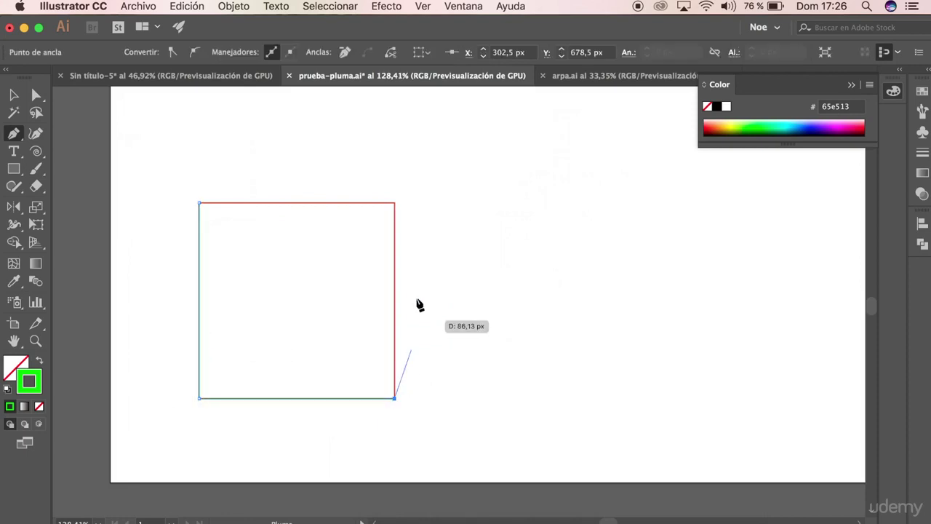
click(394, 203)
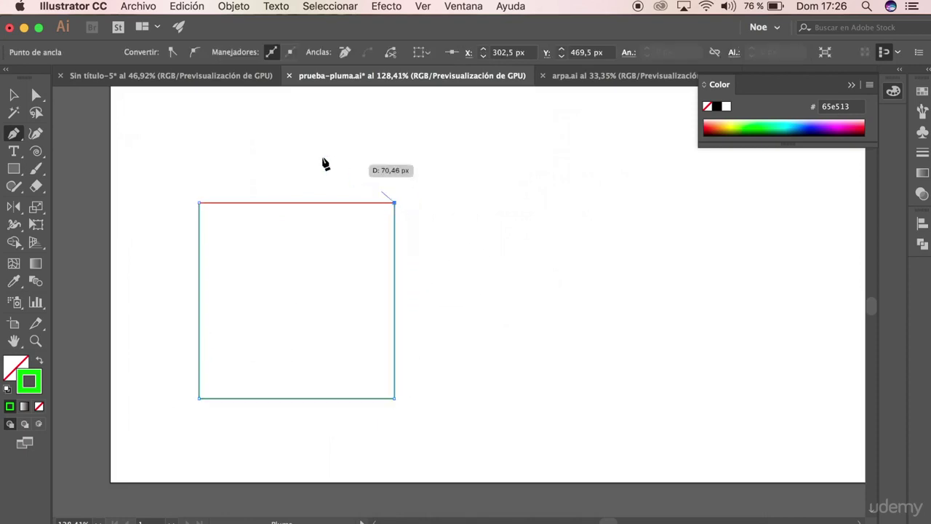
click(201, 203)
scroll(432, 323, up, 5)
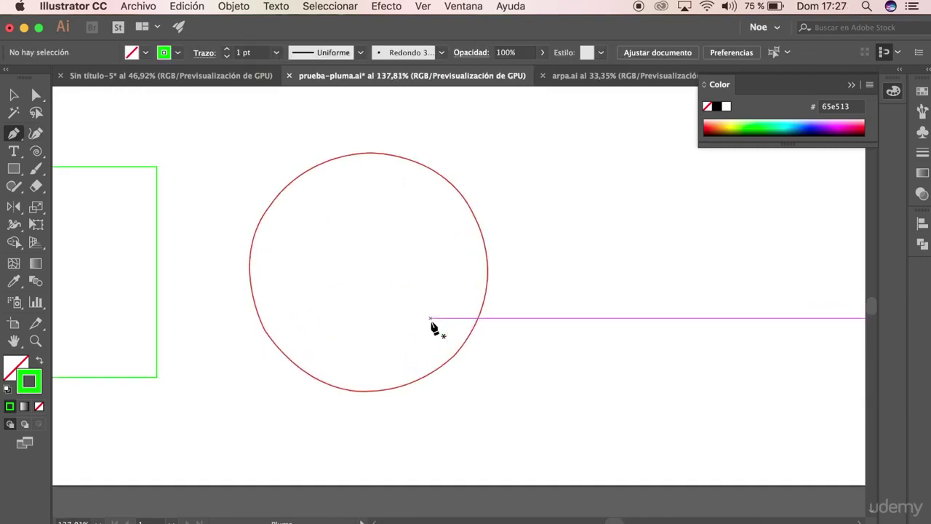
Step: Trace the red circle with curved anchors at top, right, bottom and left, closing at the top
click(364, 152)
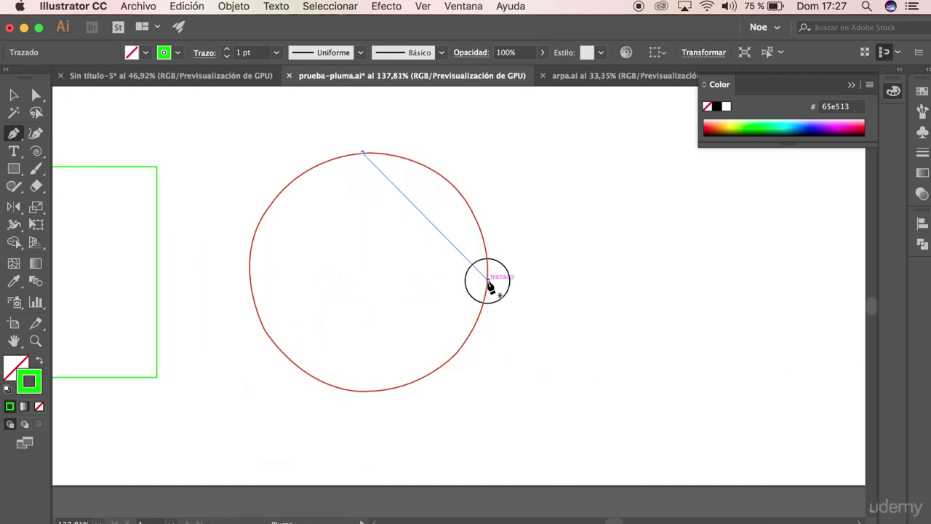
drag(487, 279, 485, 409)
click(487, 279)
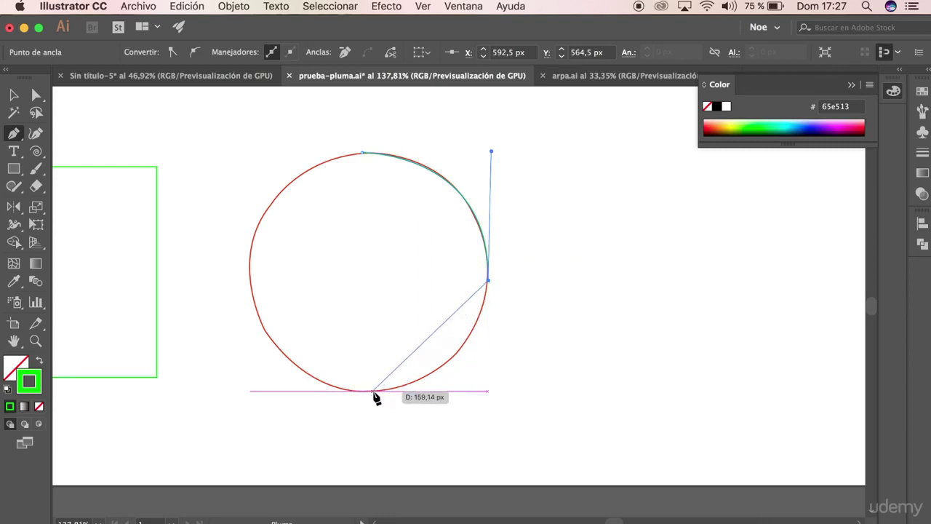
drag(373, 391, 270, 398)
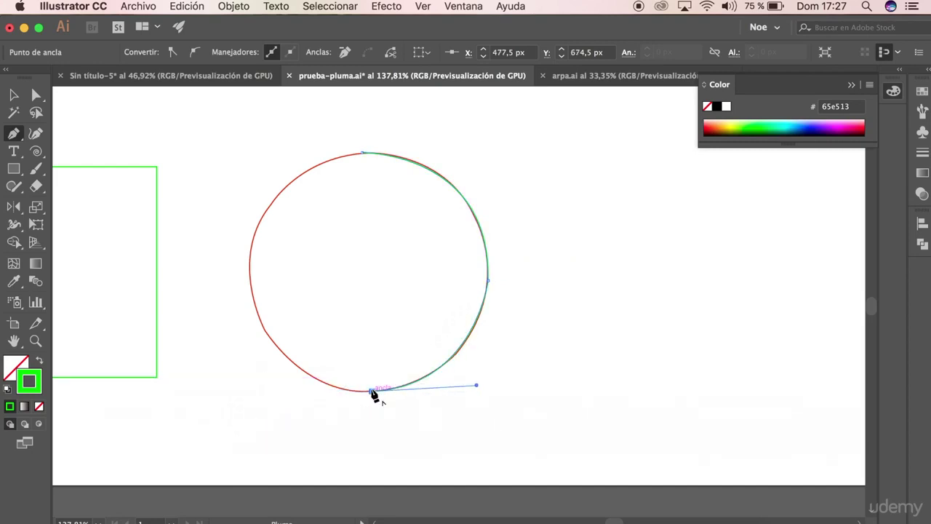
click(251, 290)
drag(251, 290, 232, 180)
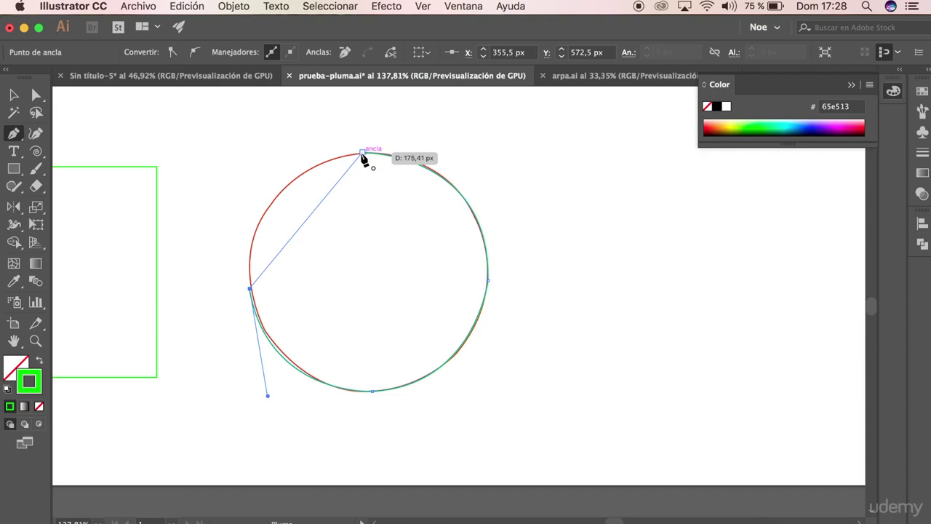
drag(363, 155, 492, 152)
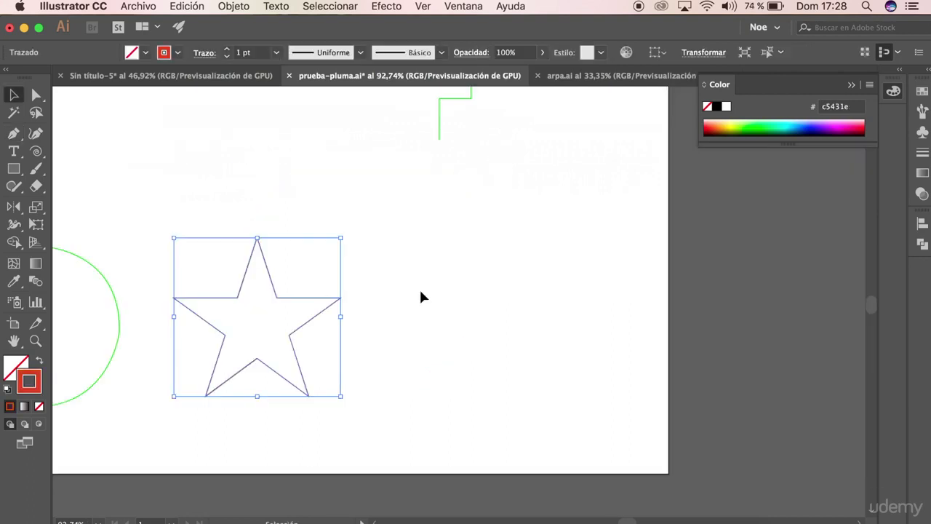
Step: Trace all ten star vertices with the Pen tool, closing the path at the left inner corner
click(422, 293)
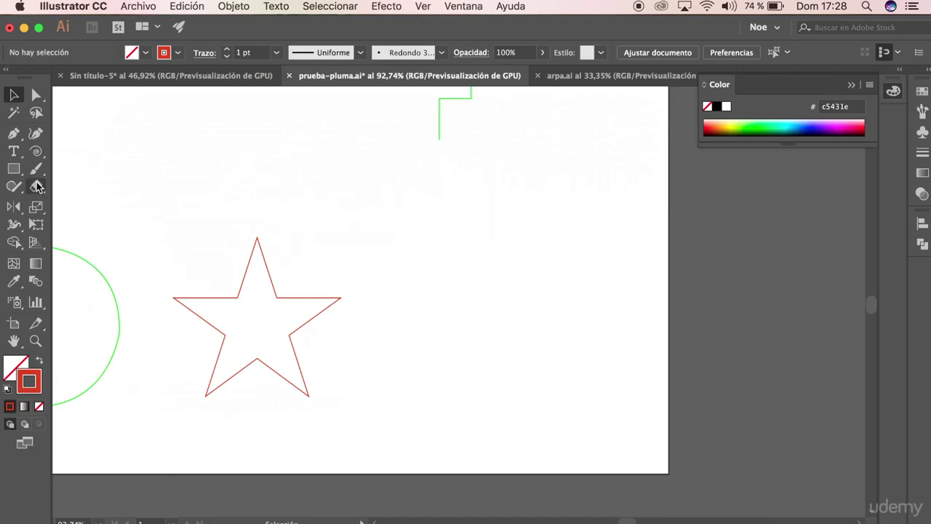
click(13, 137)
scroll(257, 310, up, 3)
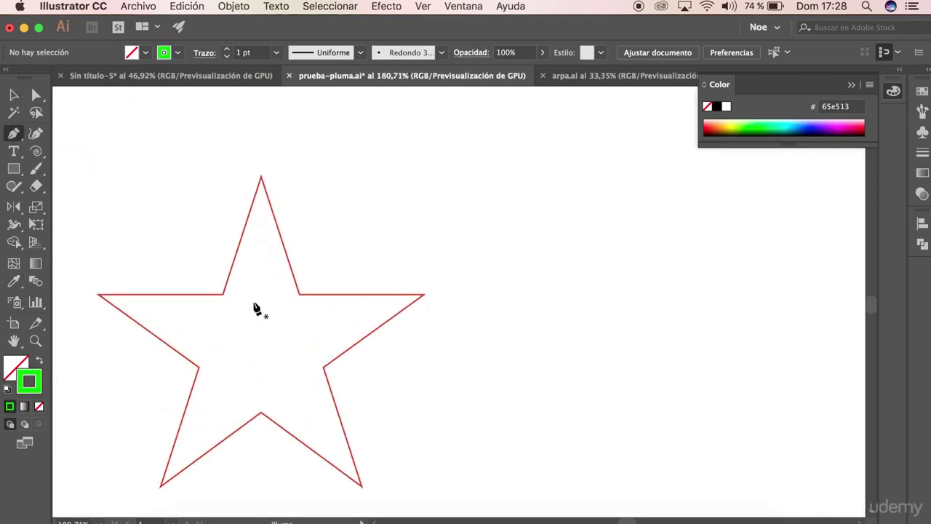
click(223, 295)
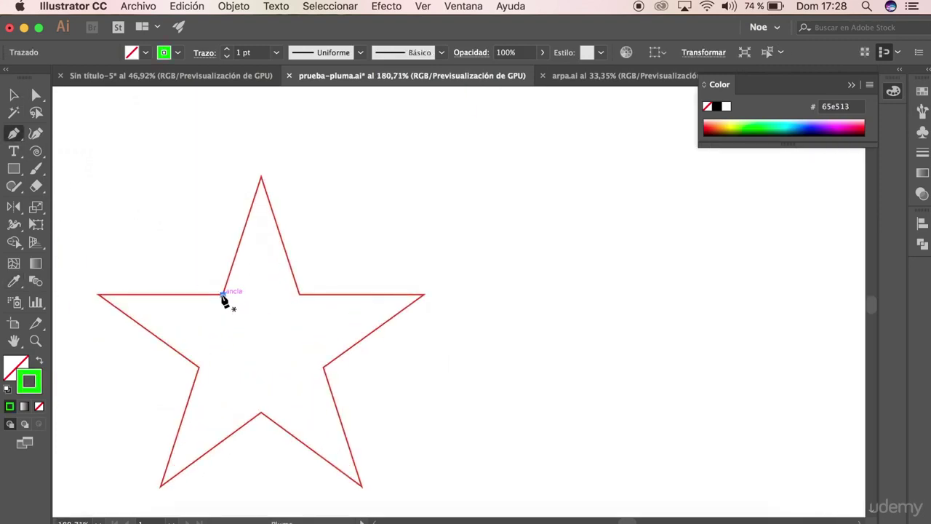
click(260, 177)
click(299, 294)
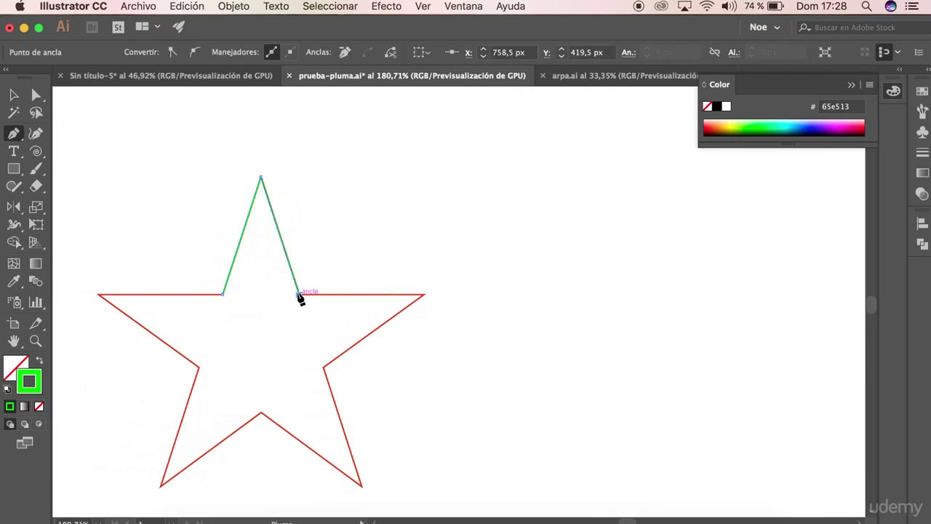
click(425, 294)
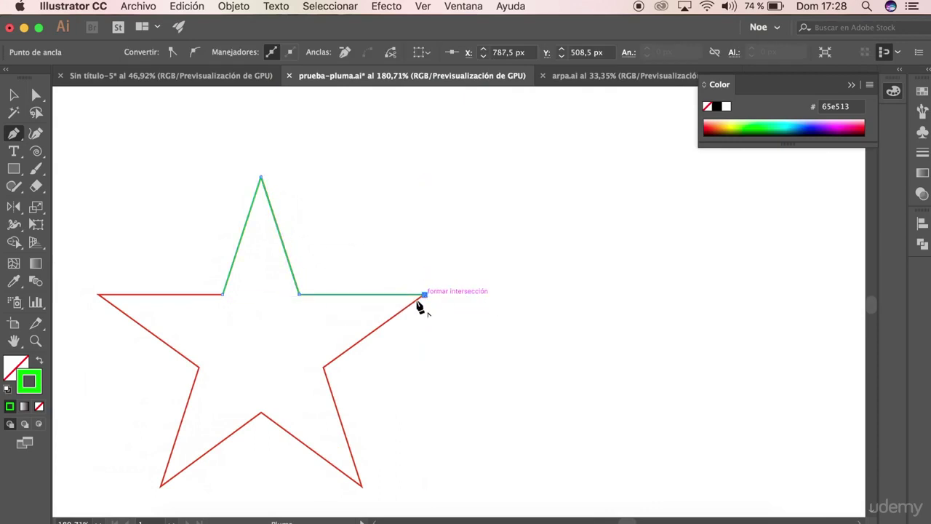
click(324, 367)
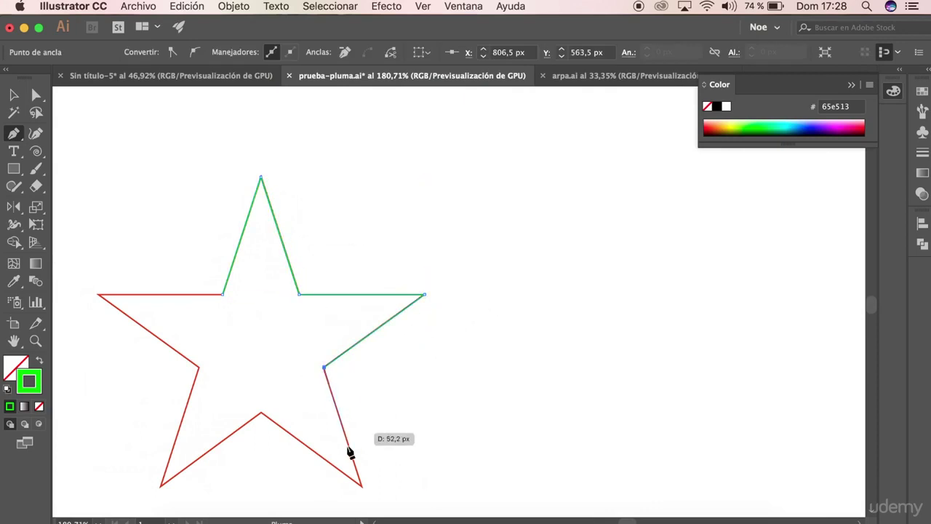
click(361, 486)
click(260, 413)
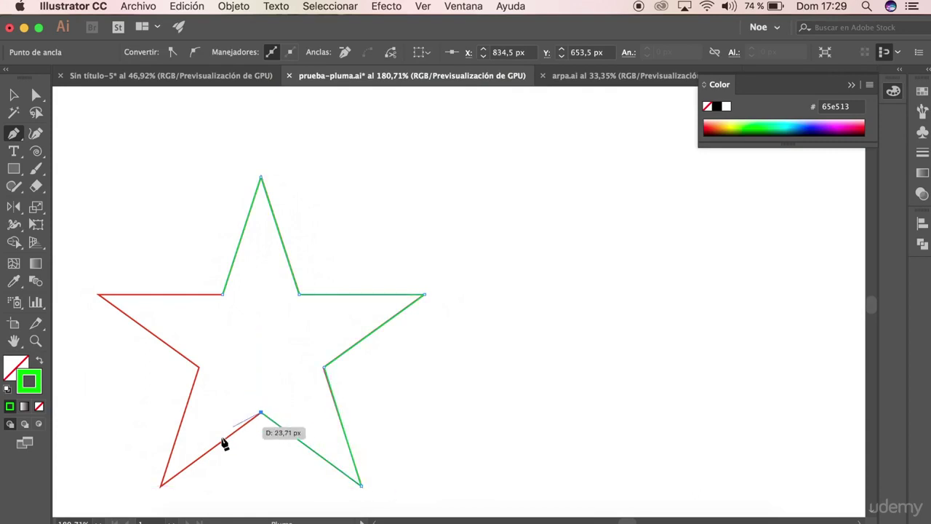
click(162, 486)
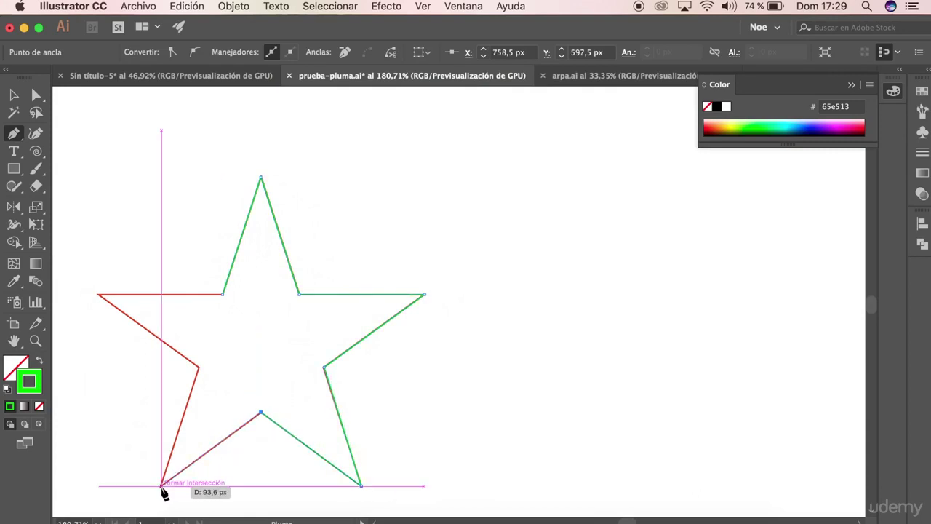
click(198, 367)
click(98, 294)
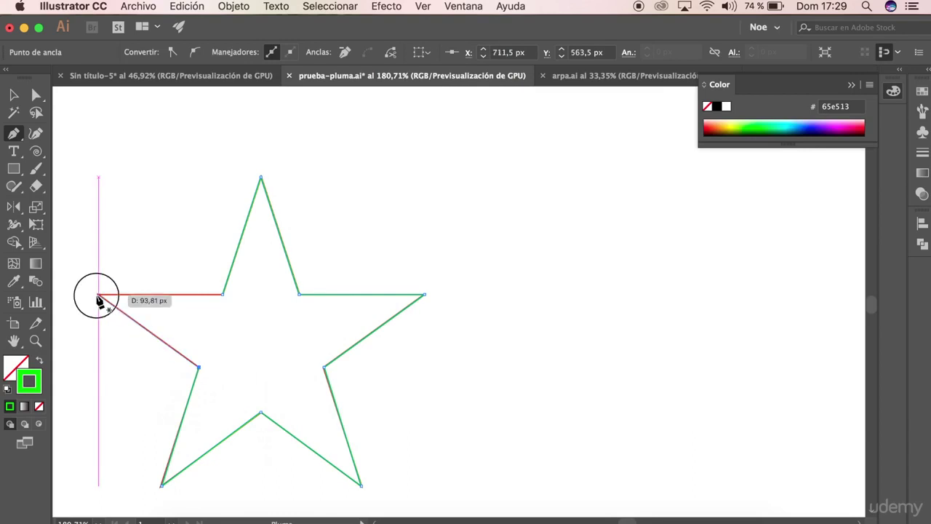
click(223, 295)
Step: Finish the star path, browse Sin título-5, then bring arpa.ai to the front
key(a)
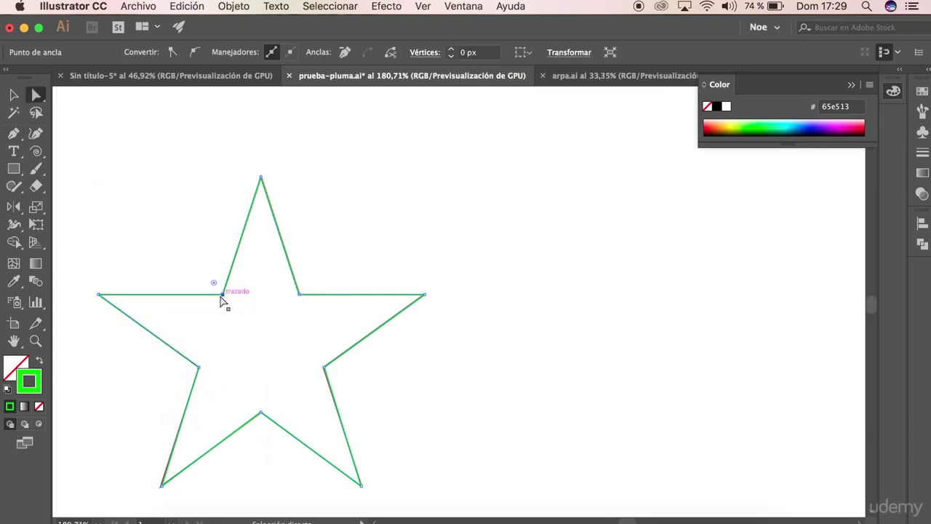
click(160, 76)
scroll(382, 274, down, 2)
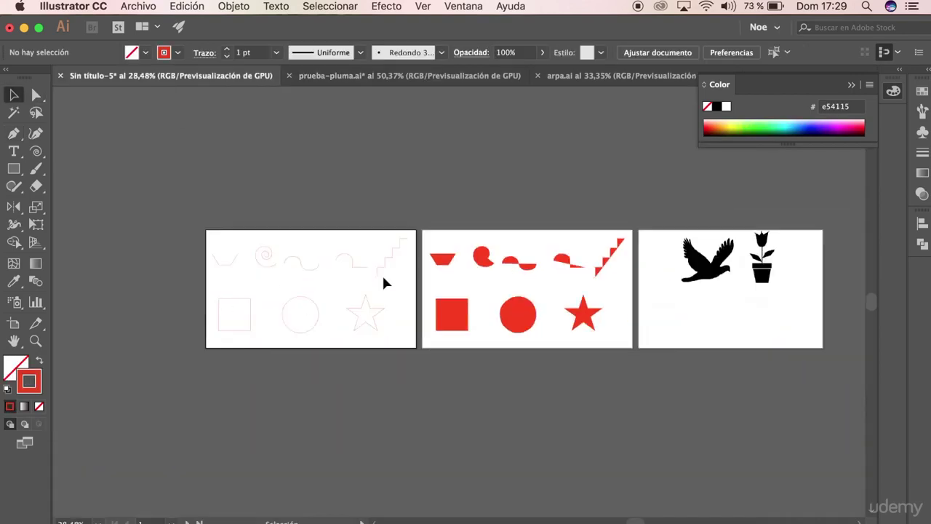
scroll(382, 273, down, 1)
scroll(384, 279, right, 4)
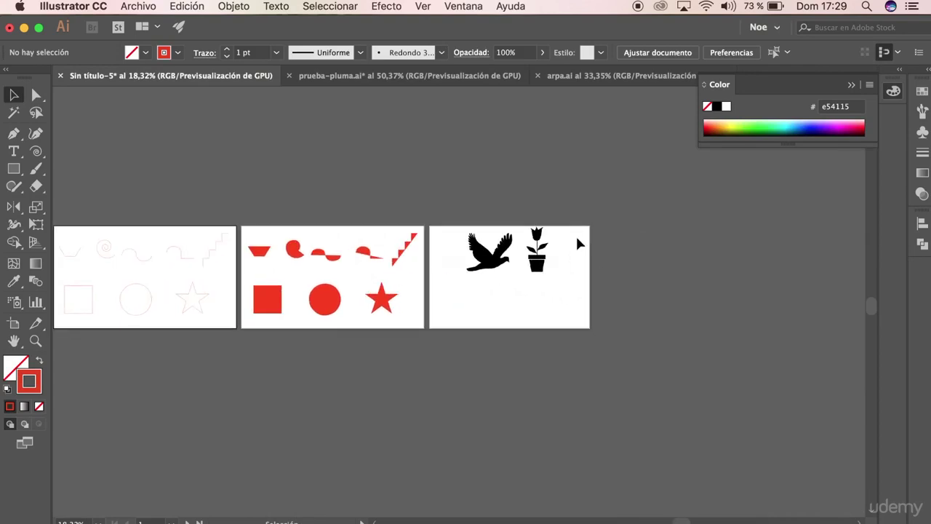
scroll(576, 235, up, 1)
scroll(576, 234, up, 1)
scroll(578, 244, up, 2)
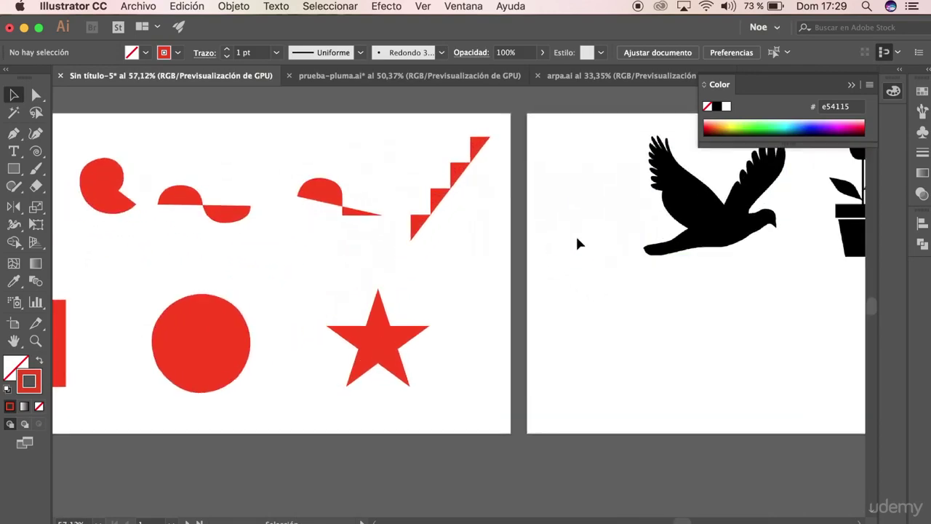
scroll(577, 243, right, 3)
scroll(722, 271, right, 1)
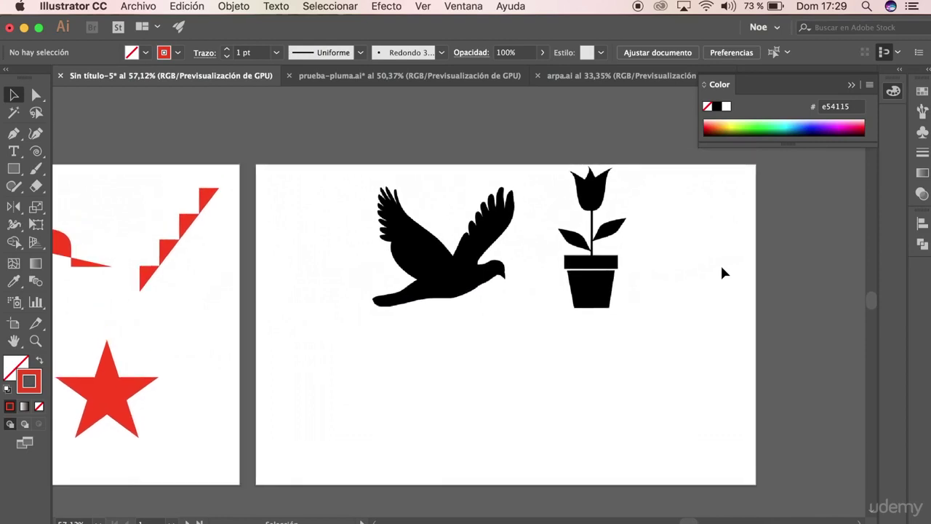
scroll(722, 273, up, 2)
scroll(723, 273, right, 3)
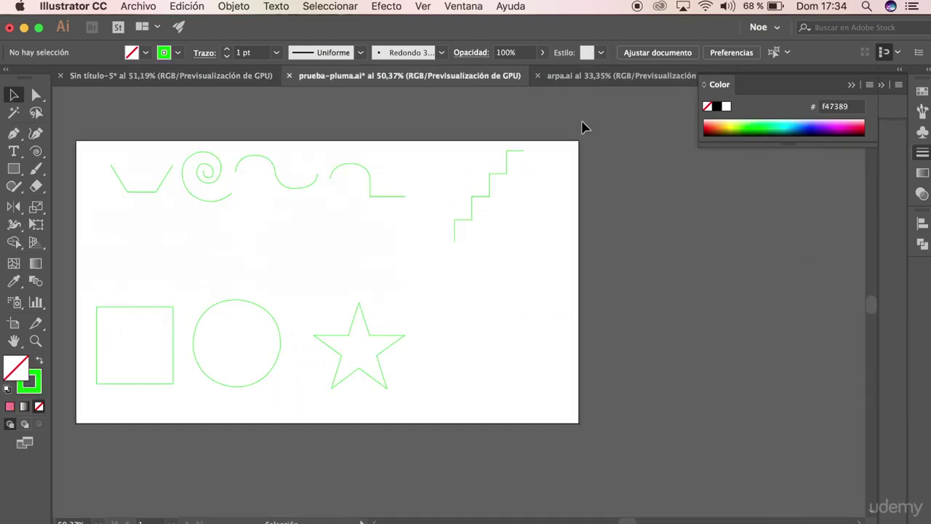
click(604, 79)
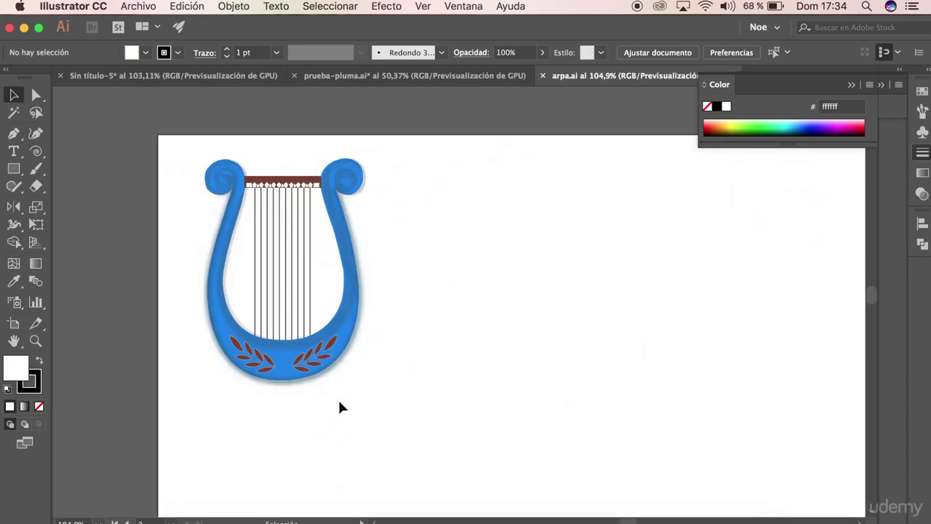
Step: Alt-drag a copy of the blue lyre onto the empty left artboard and deselect
scroll(337, 398, down, 5)
scroll(339, 406, right, 5)
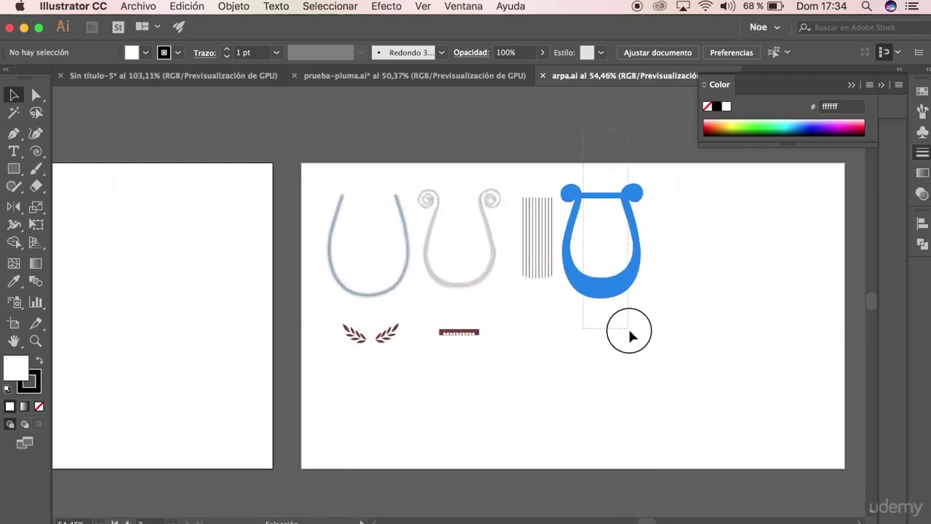
drag(629, 331, 631, 335)
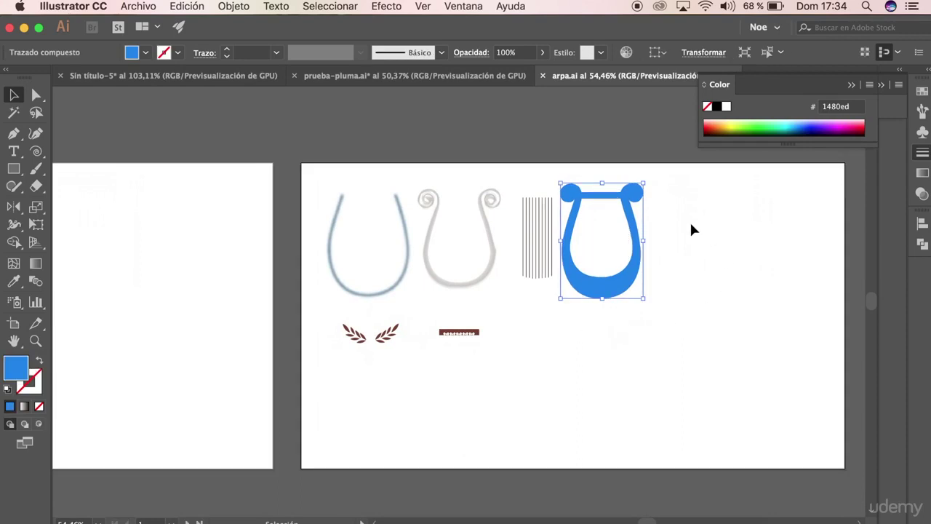
scroll(691, 229, right, 1)
scroll(691, 230, right, 1)
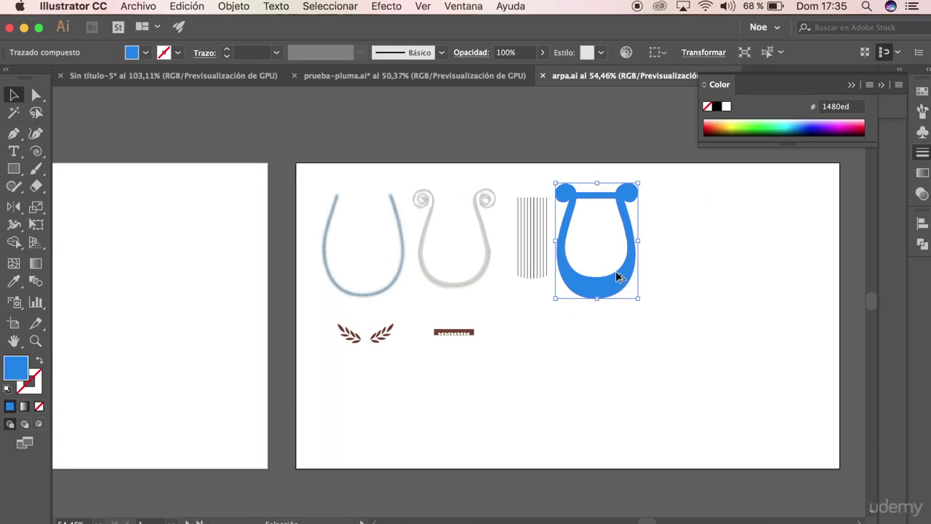
alt+drag(616, 281, 197, 281)
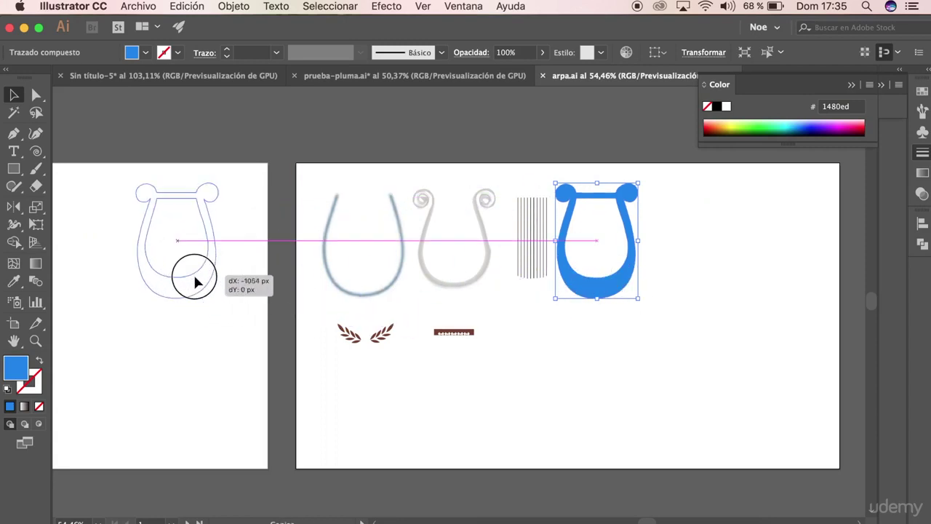
click(164, 339)
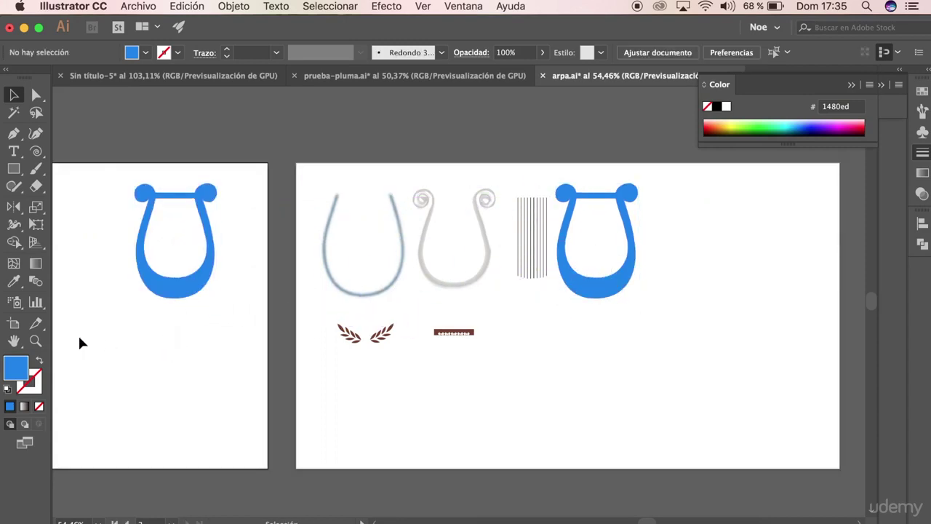
Step: Set the fill to None and the stroke to magenta e90079
scroll(148, 349, up, 5)
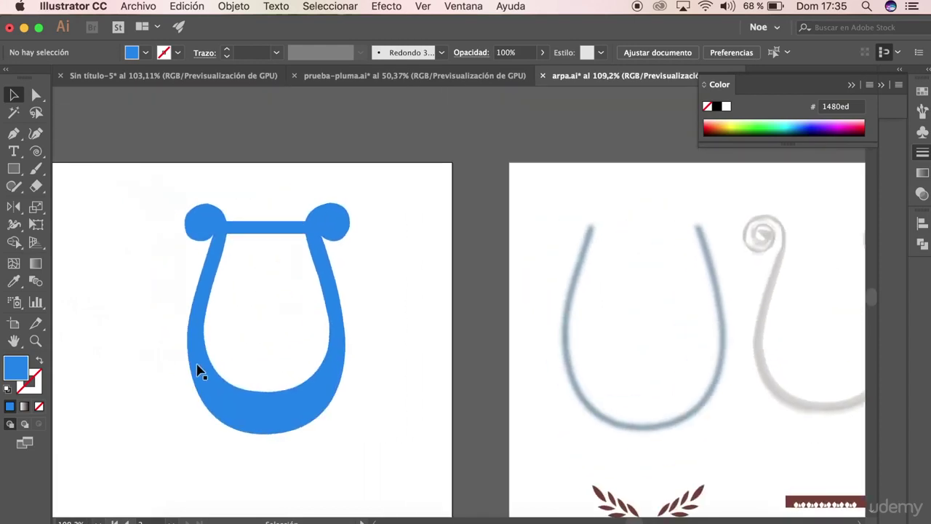
click(199, 373)
key(super+shift+a)
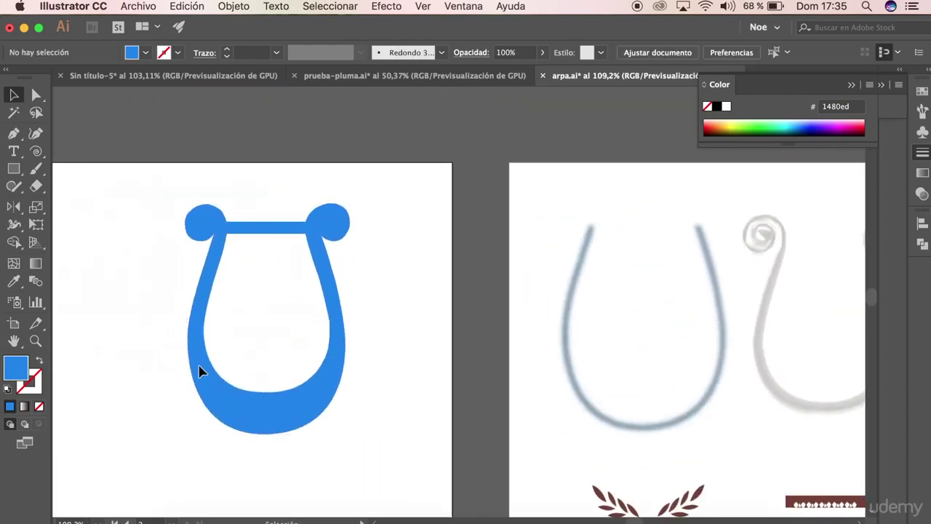
click(40, 362)
click(791, 123)
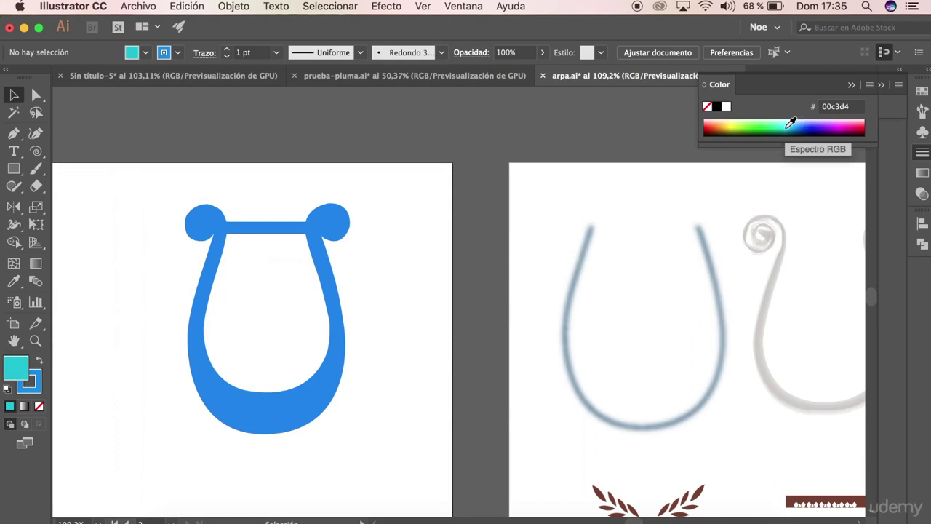
click(856, 126)
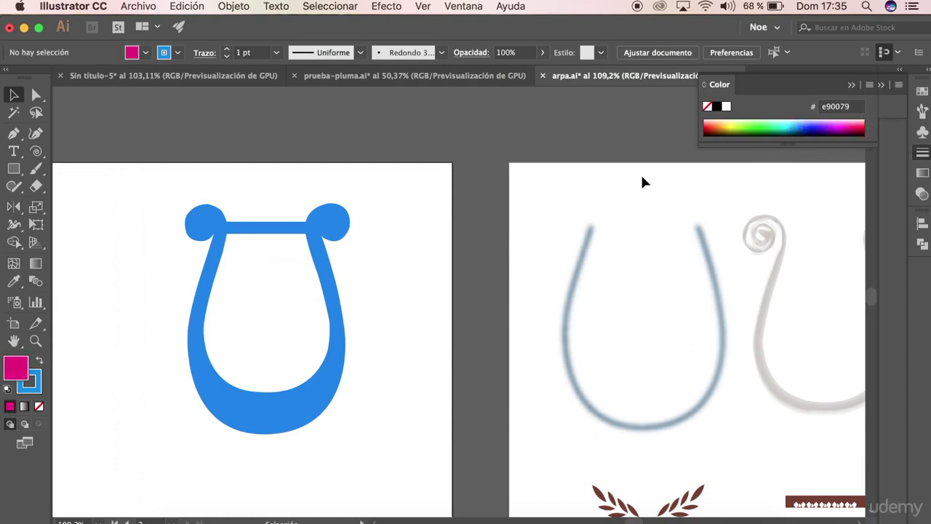
click(41, 361)
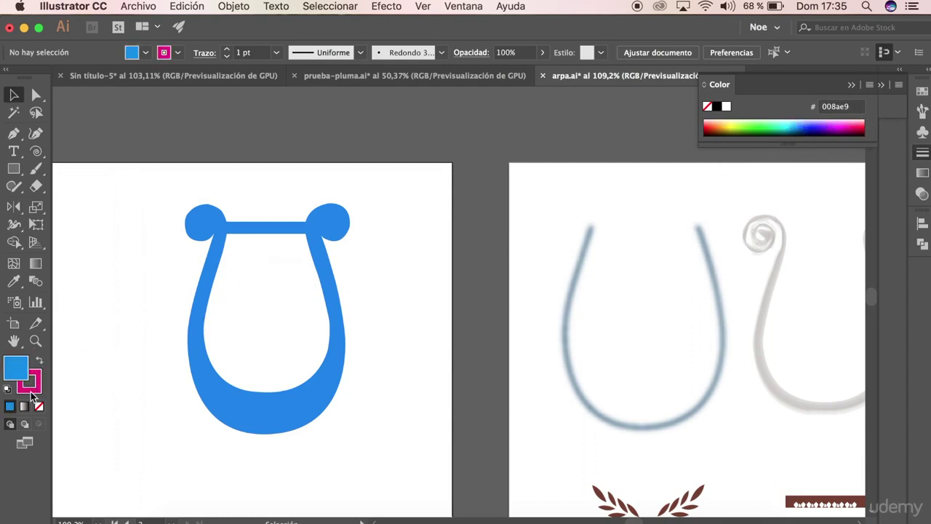
key(x)
click(37, 407)
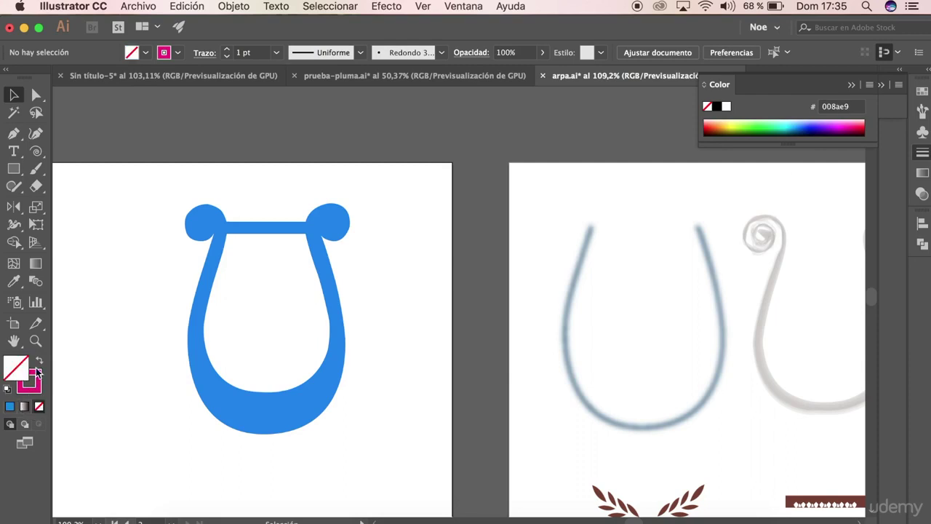
click(34, 377)
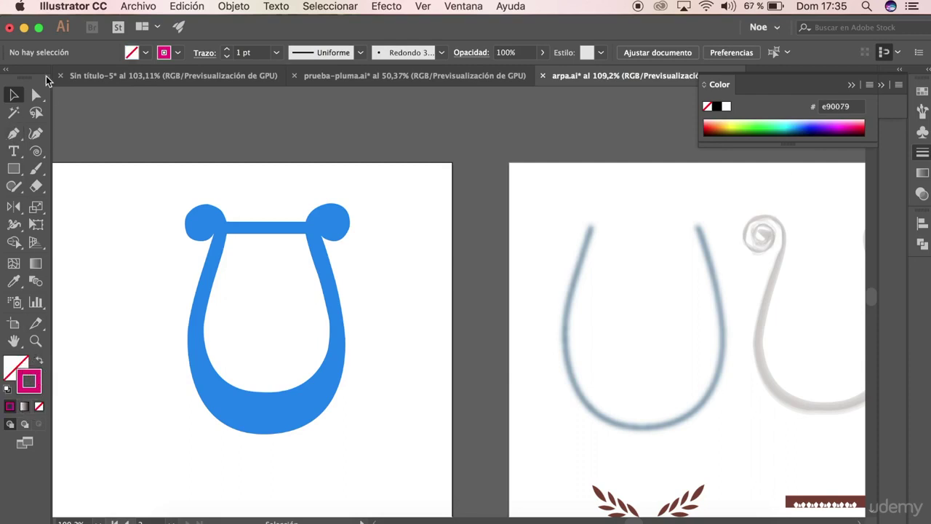
scroll(174, 219, up, 2)
Step: Pen-trace around the top-left knob, from the bar junction over its left edge to its bottom
scroll(197, 218, up, 5)
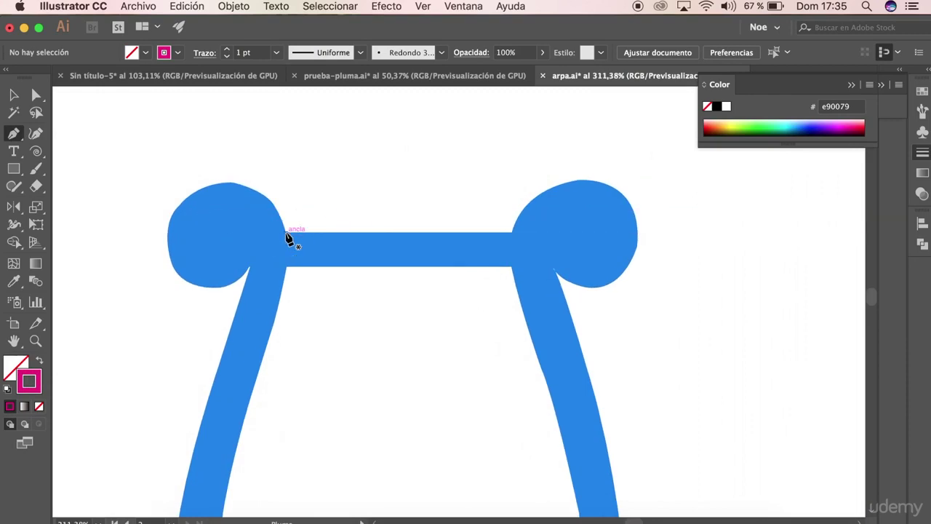
click(287, 239)
scroll(252, 199, up, 2)
mouse_move(236, 164)
mouse_down()
mouse_move(169, 176)
mouse_move(146, 163)
mouse_up()
click(236, 164)
drag(152, 254, 153, 343)
click(152, 255)
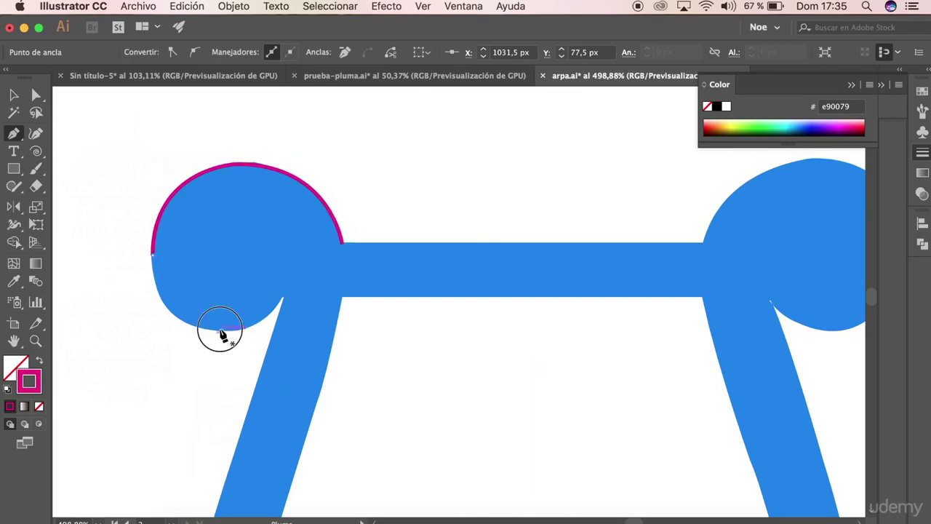
drag(220, 331, 281, 345)
drag(296, 348, 295, 339)
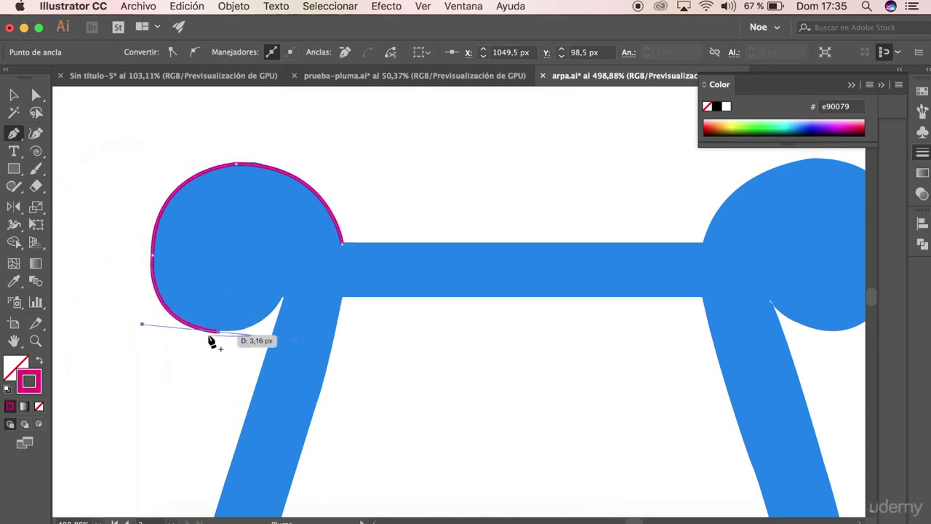
click(219, 333)
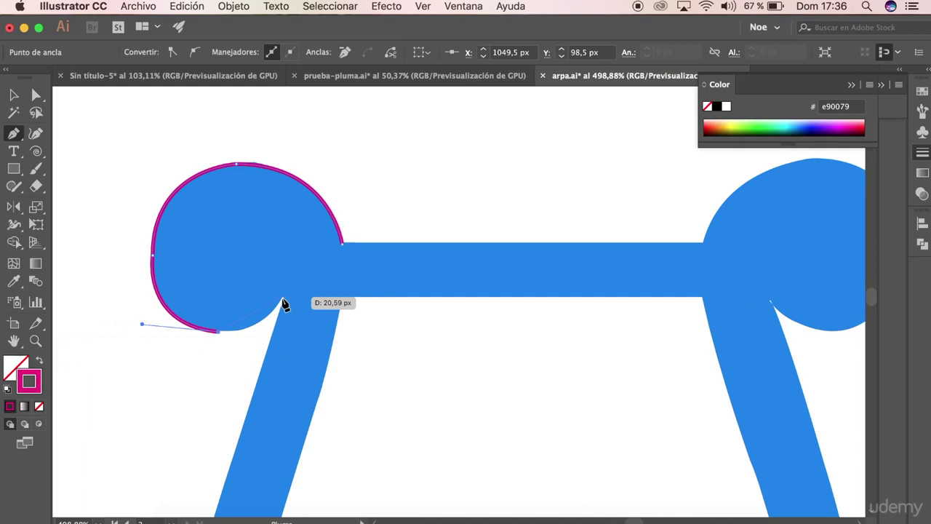
Step: Curve the outline into the knob's inner corner
click(283, 300)
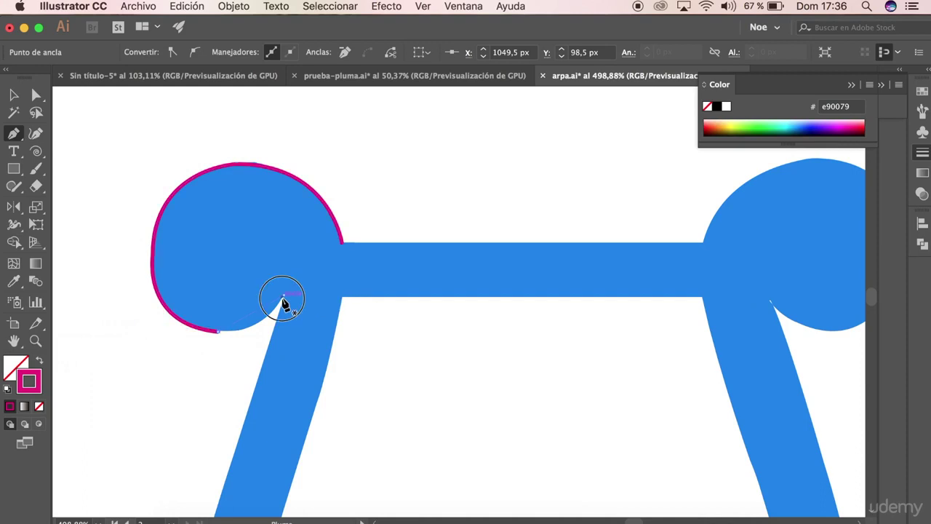
drag(283, 300, 303, 261)
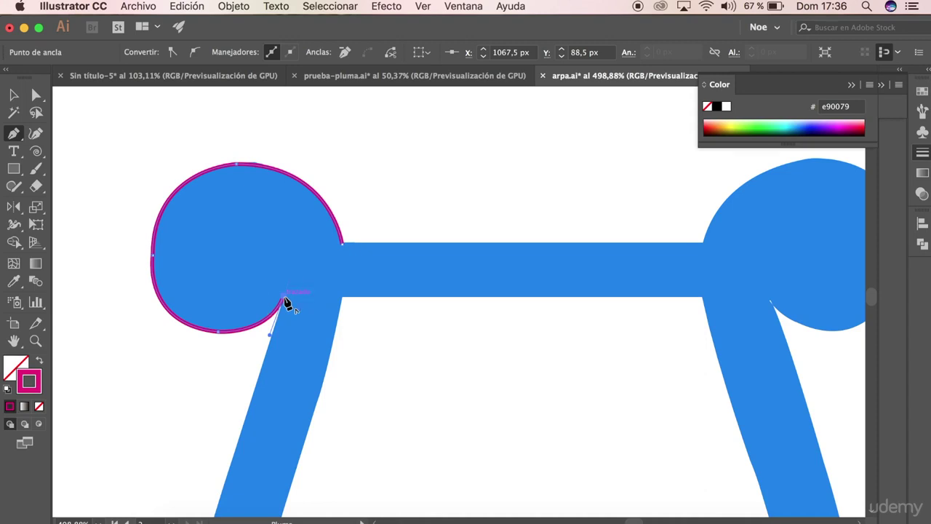
mouse_move(286, 302)
mouse_down()
mouse_move(318, 157)
mouse_move(304, 227)
mouse_up()
scroll(251, 396, down, 5)
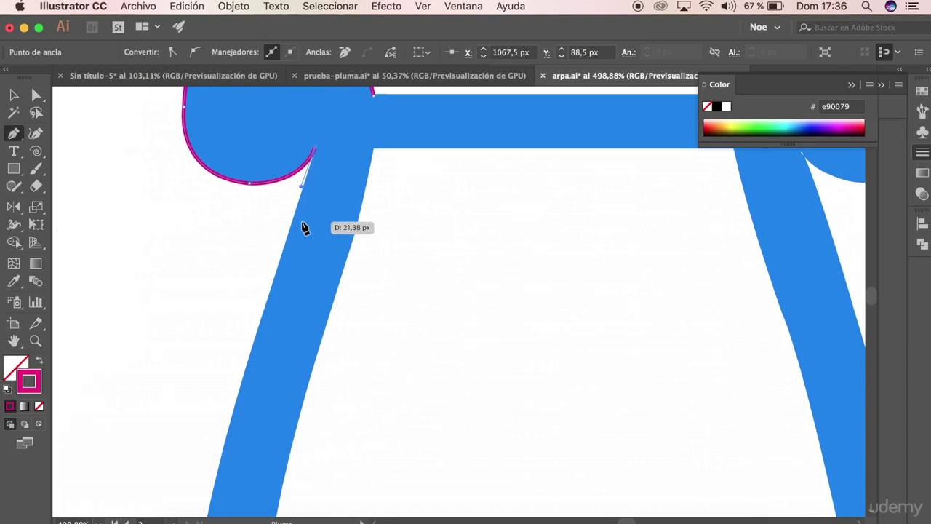
Step: Run the outline down the left arm, bending it to follow the arm's curve
drag(304, 227, 249, 373)
click(248, 370)
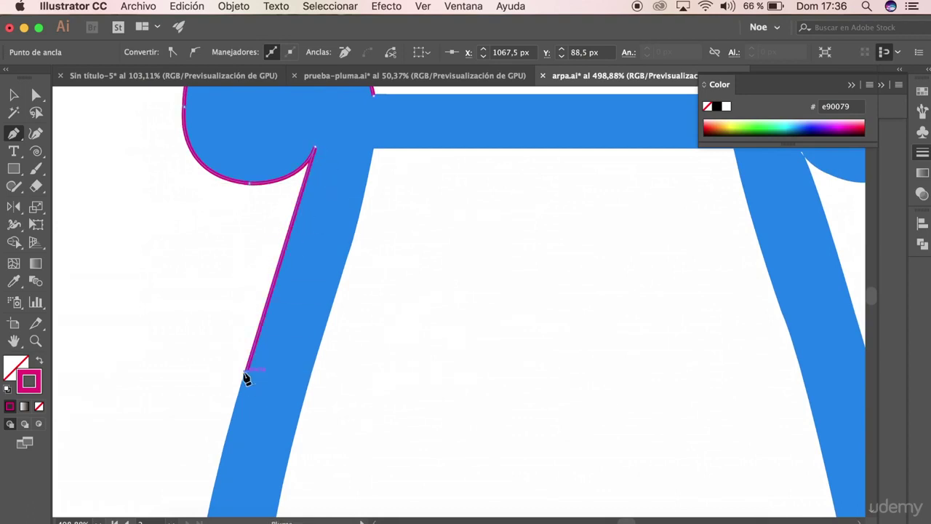
scroll(246, 377, down, 2)
scroll(246, 378, down, 3)
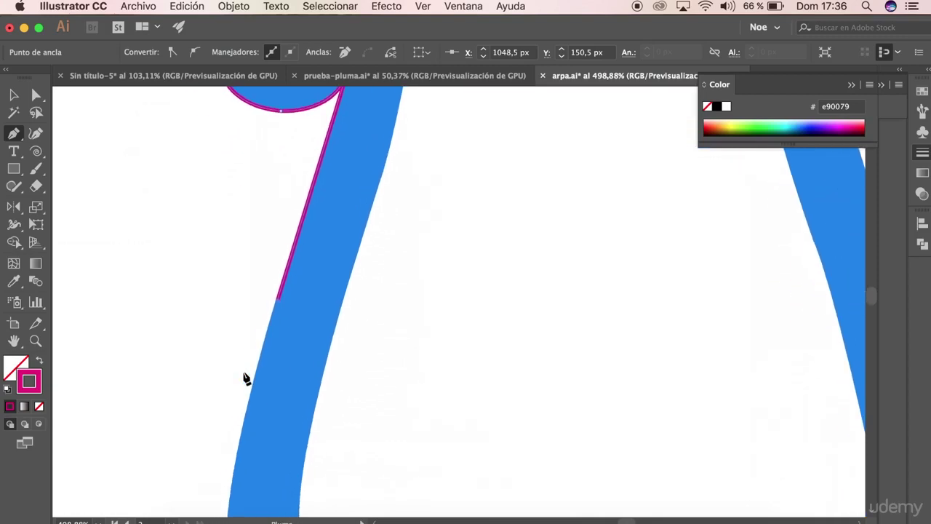
scroll(246, 380, down, 2)
scroll(248, 386, down, 3)
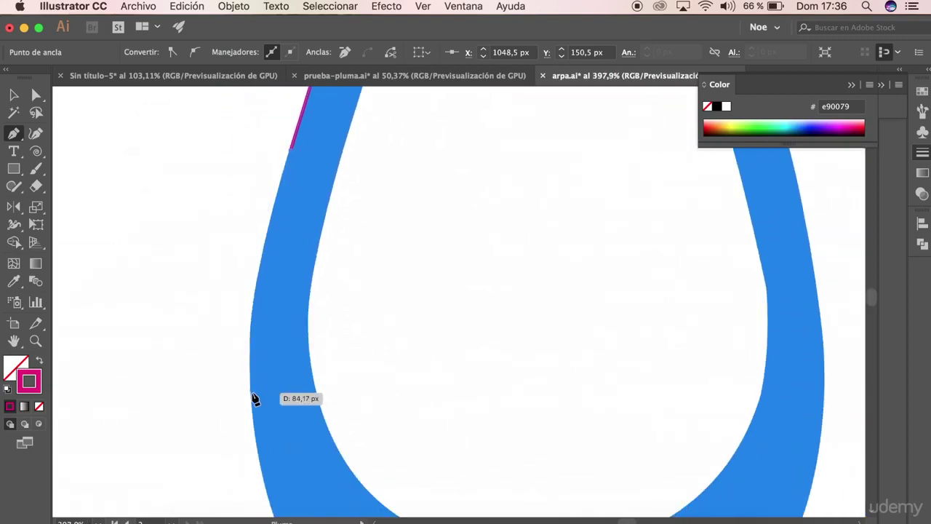
click(252, 394)
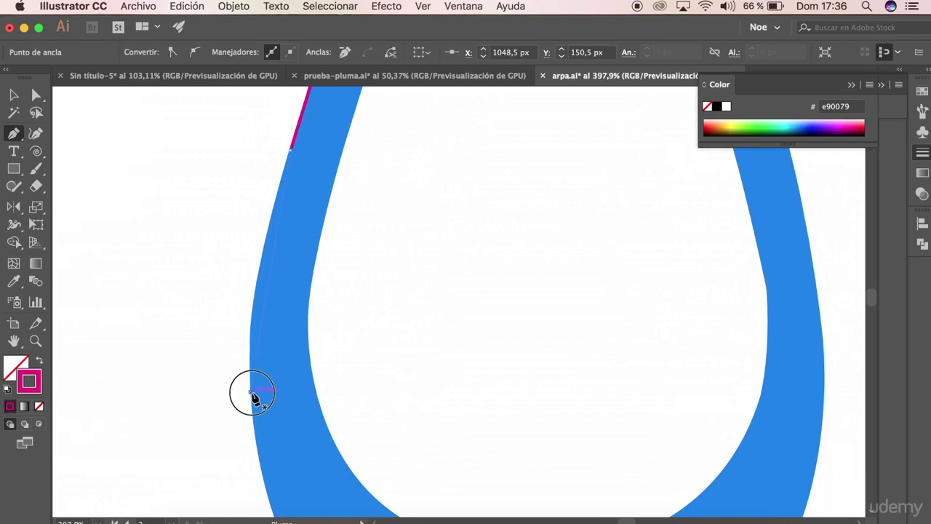
drag(252, 394, 265, 488)
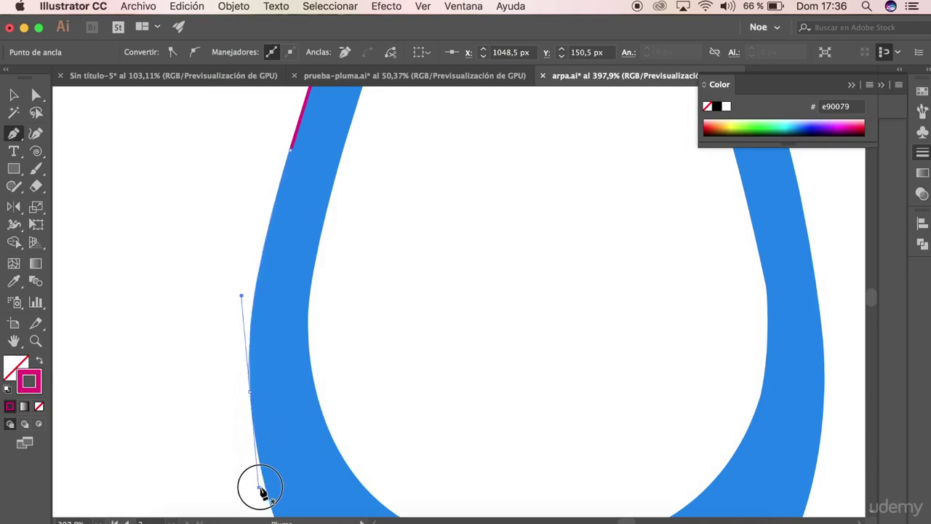
drag(265, 489, 261, 490)
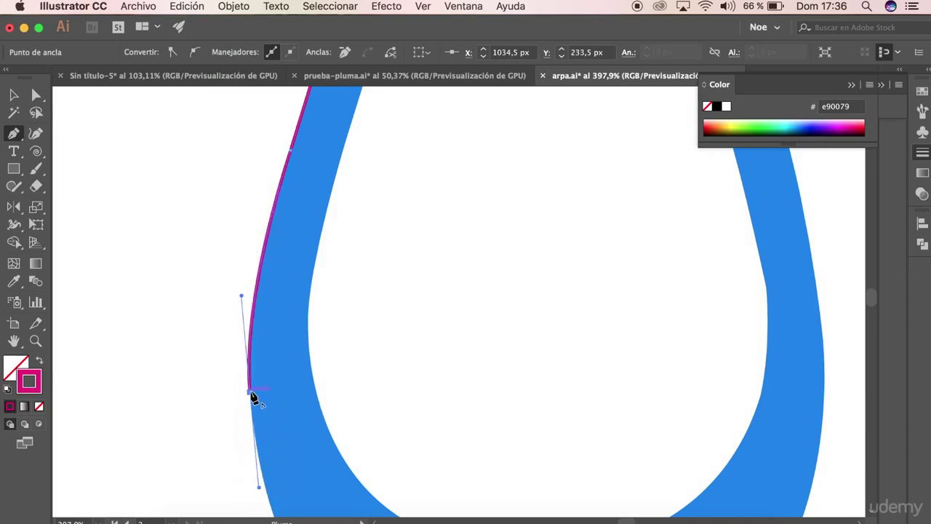
scroll(357, 471, down, 5)
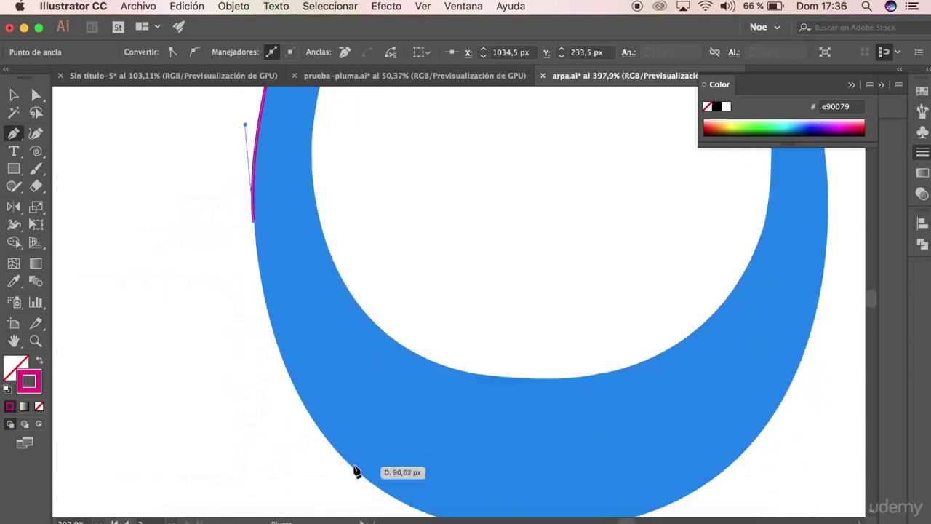
Step: Redraw the curve around the lower left bowl and extend it along the bottom edge
click(356, 471)
drag(356, 469, 427, 508)
scroll(426, 505, down, 3)
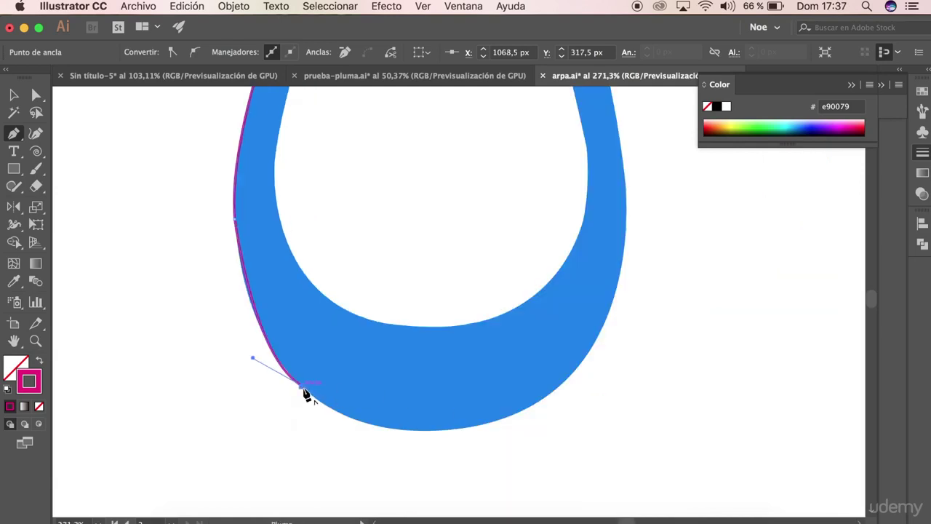
key(ctrl+z)
mouse_move(284, 368)
mouse_down()
mouse_move(327, 426)
mouse_move(451, 436)
mouse_up()
click(382, 426)
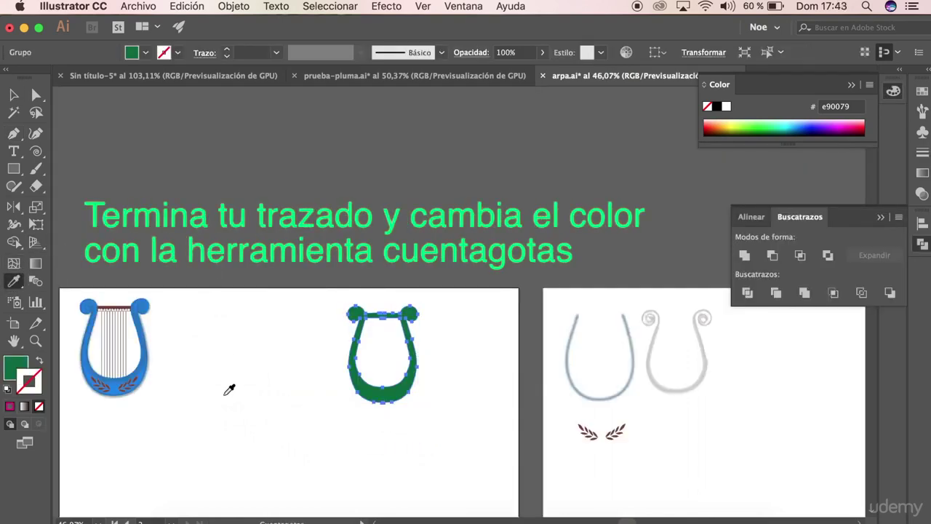
Step: Eyedropper the original's blue and swap it into a solid fill on the traced lyre
click(150, 362)
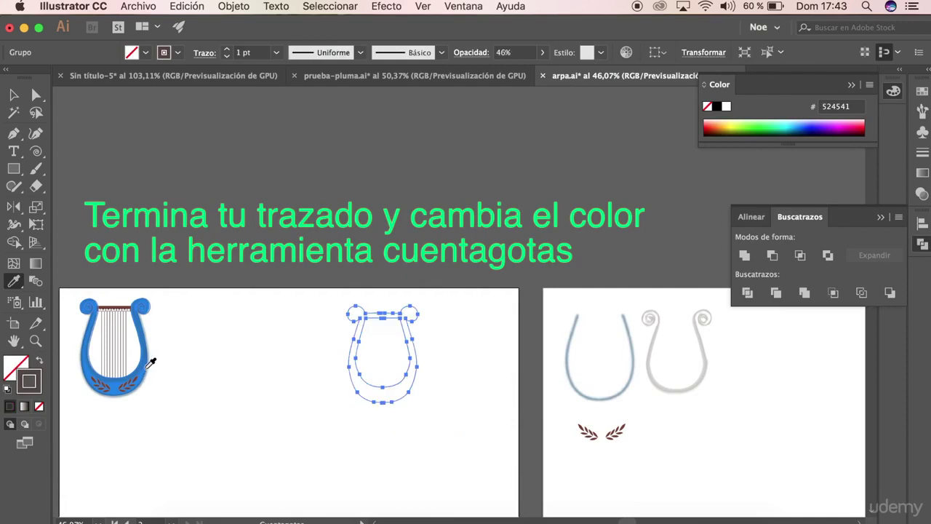
scroll(283, 437, down, 5)
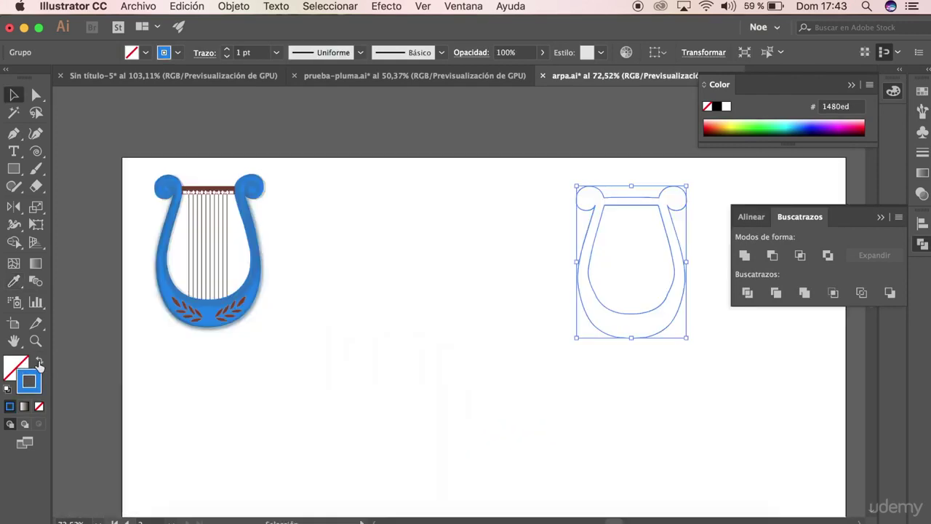
click(39, 364)
Step: Move the blue traced lyre beside the original
click(284, 332)
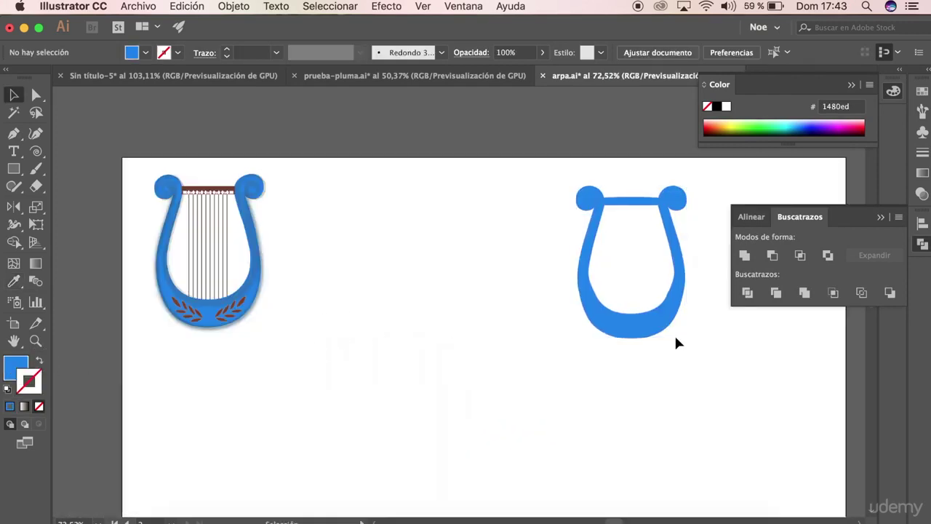
drag(641, 328, 367, 317)
click(443, 244)
Step: Move the blurred U outline next to the two blue lyres
scroll(443, 244, down, 5)
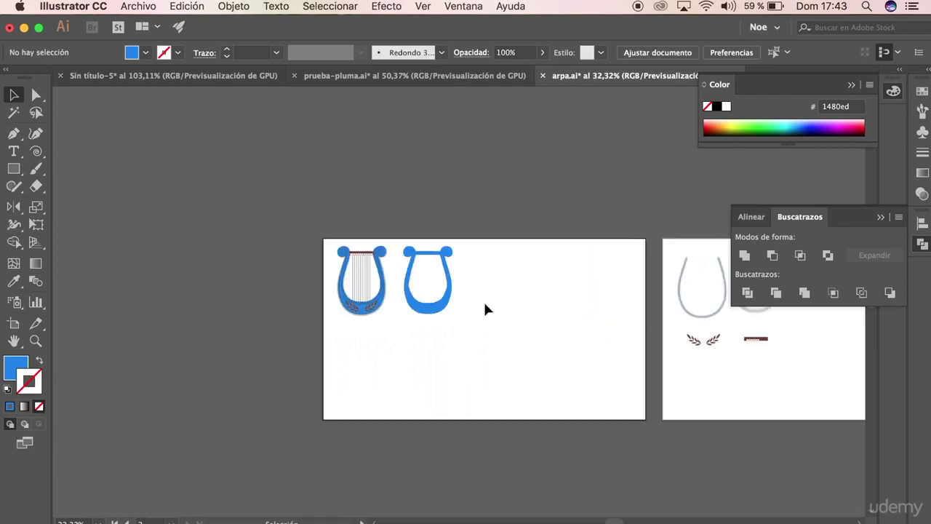
scroll(483, 300, right, 2)
drag(633, 315, 425, 310)
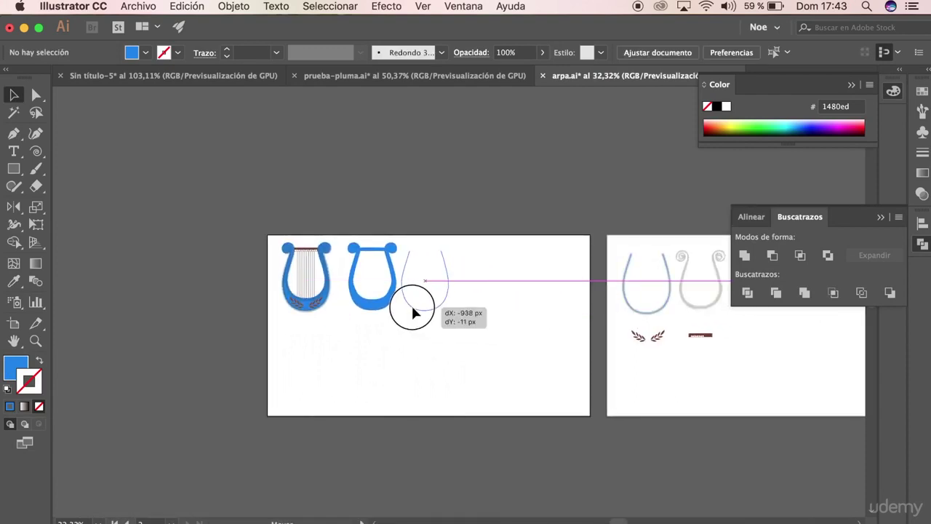
click(582, 313)
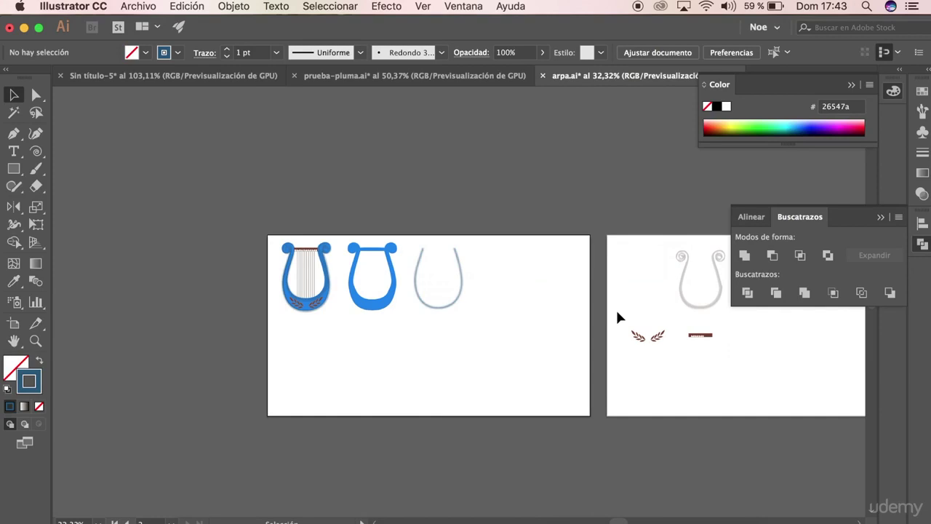
Step: Alt-drag a copy of the spiral lyre outline below the others
key(super+plus)
click(564, 214)
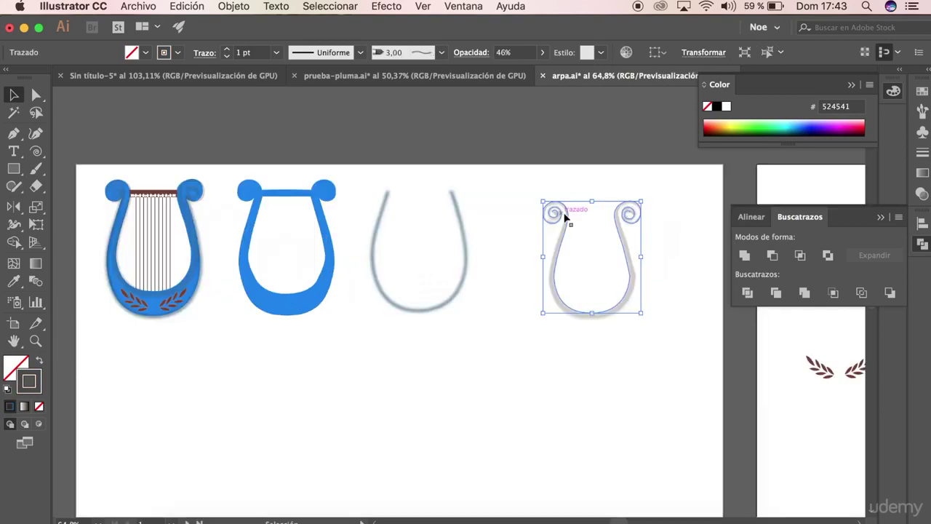
drag(557, 280, 402, 409)
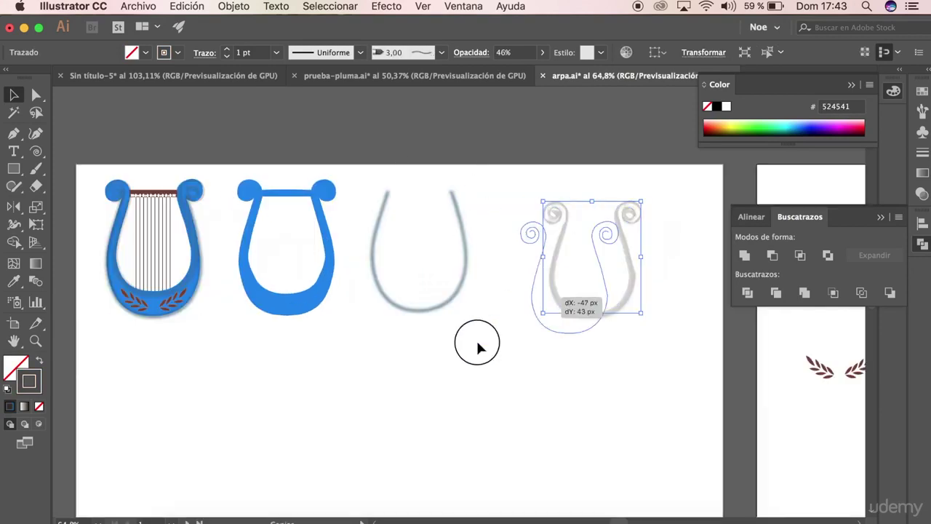
click(549, 388)
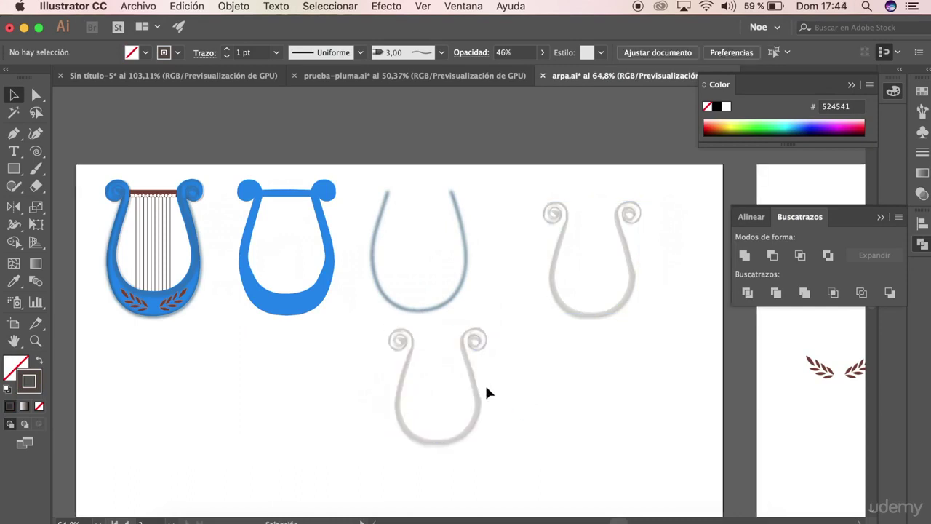
Step: Give the copied outline the thin Redondo 3 pt round brush stroke
click(485, 383)
click(444, 53)
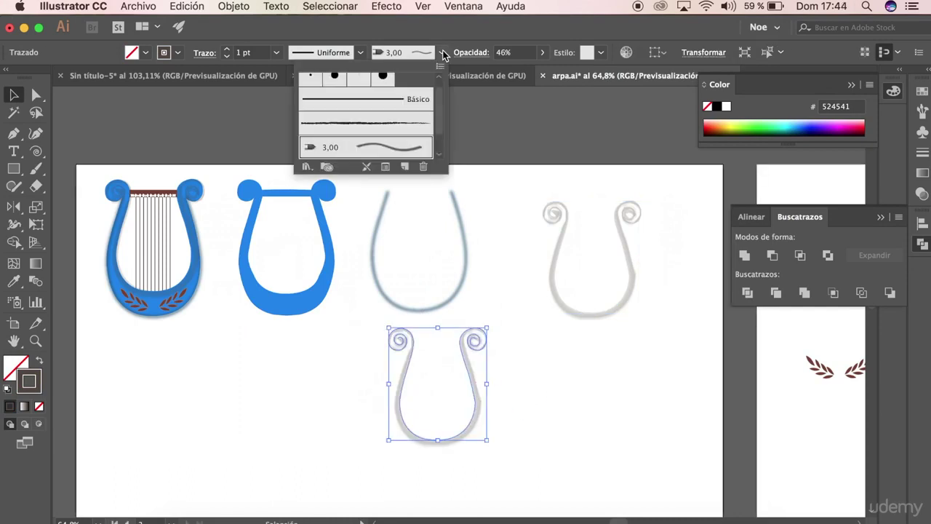
click(312, 79)
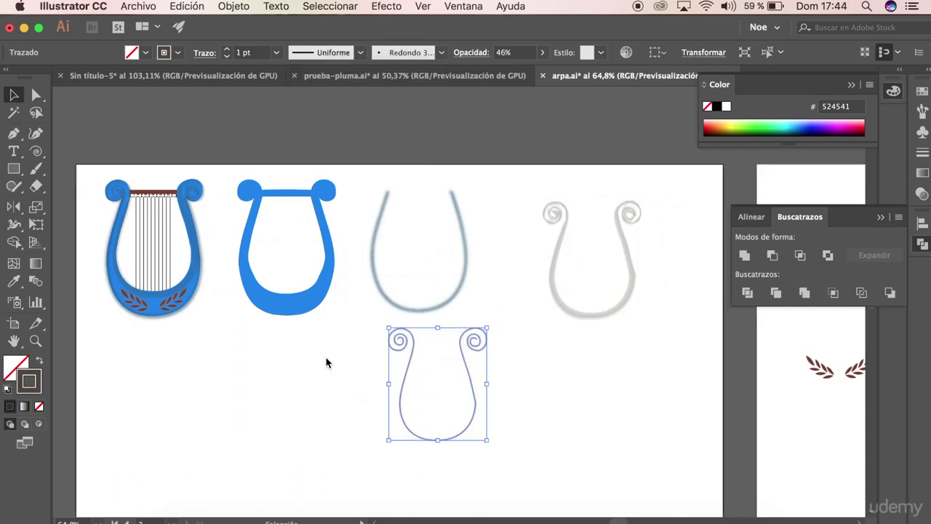
click(453, 381)
scroll(524, 385, up, 1)
scroll(523, 385, up, 4)
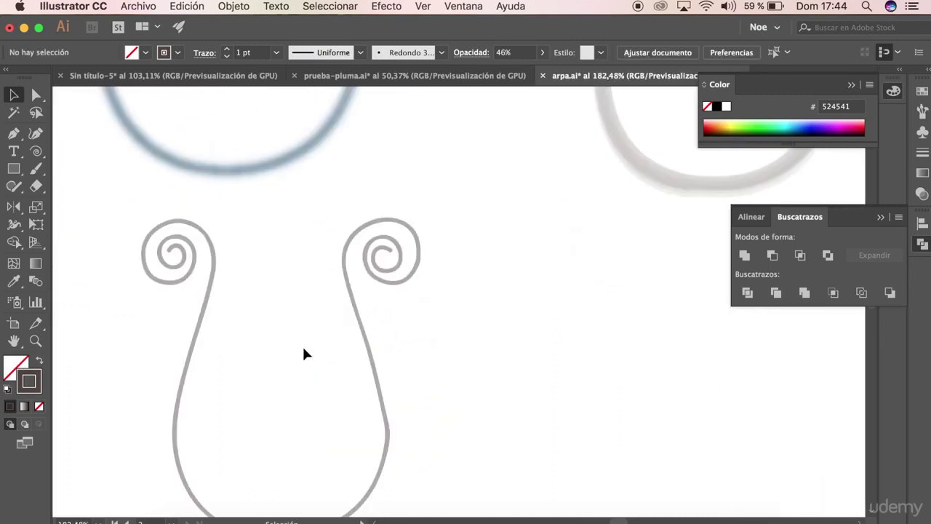
click(204, 336)
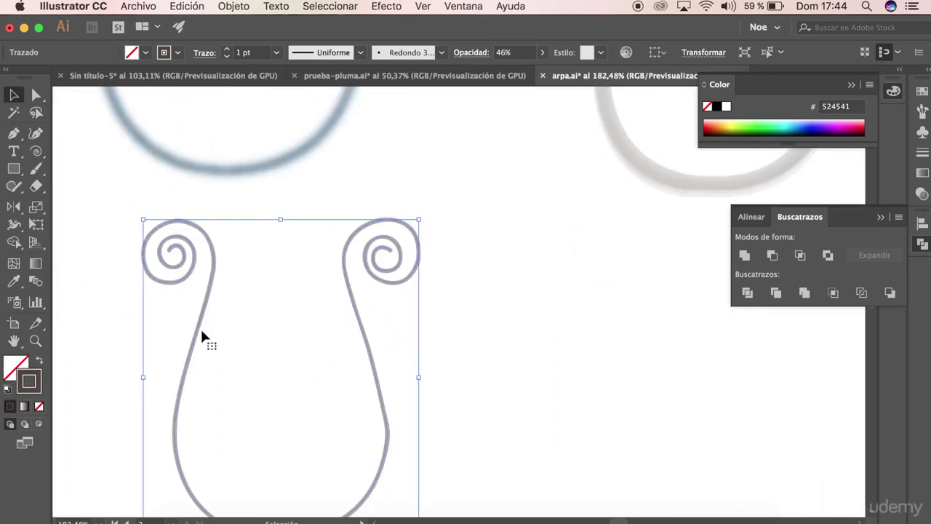
key(super+shift+a)
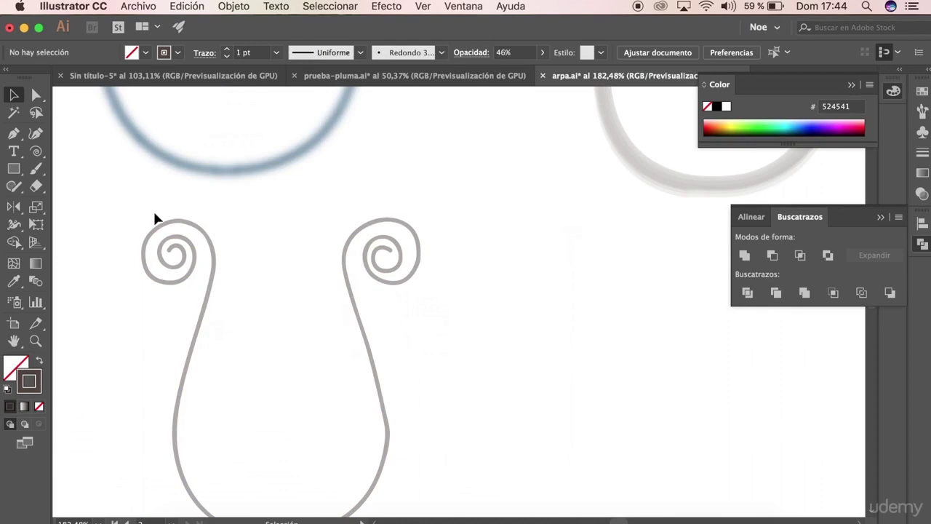
scroll(153, 211, up, 2)
Step: Pen-trace a small spiral following the left scroll's inner coil
key(p)
scroll(162, 270, up, 2)
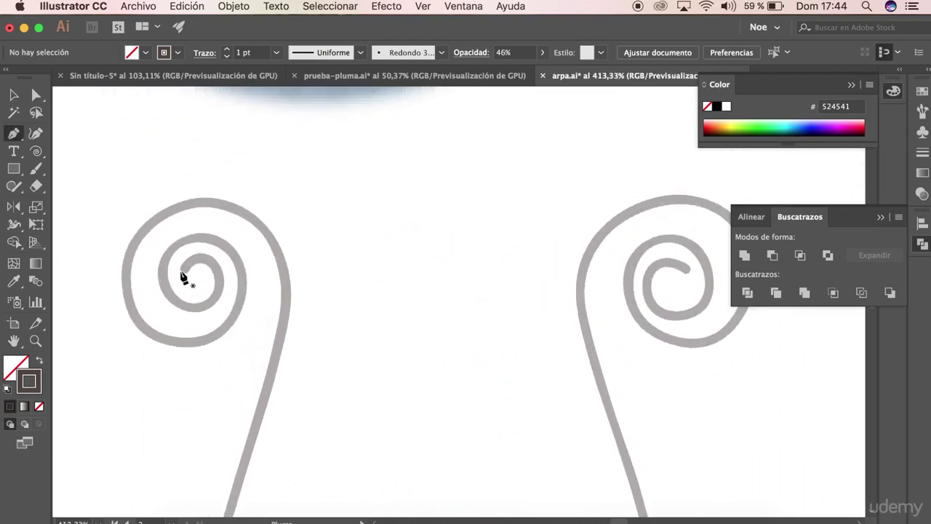
click(184, 270)
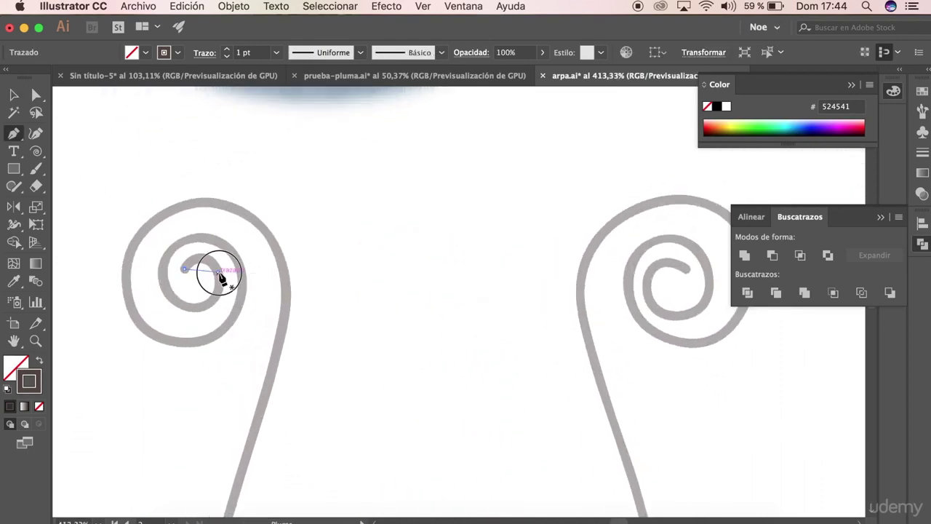
drag(218, 272, 194, 312)
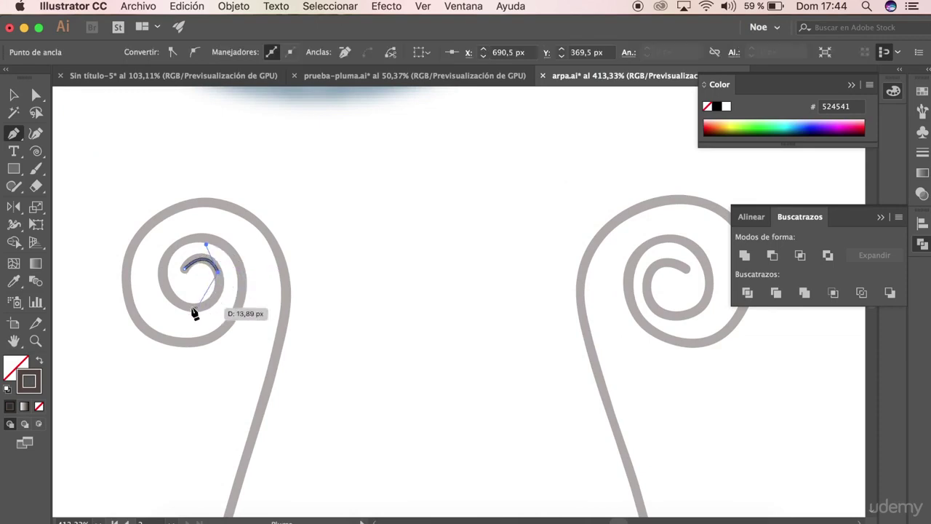
drag(202, 235, 230, 238)
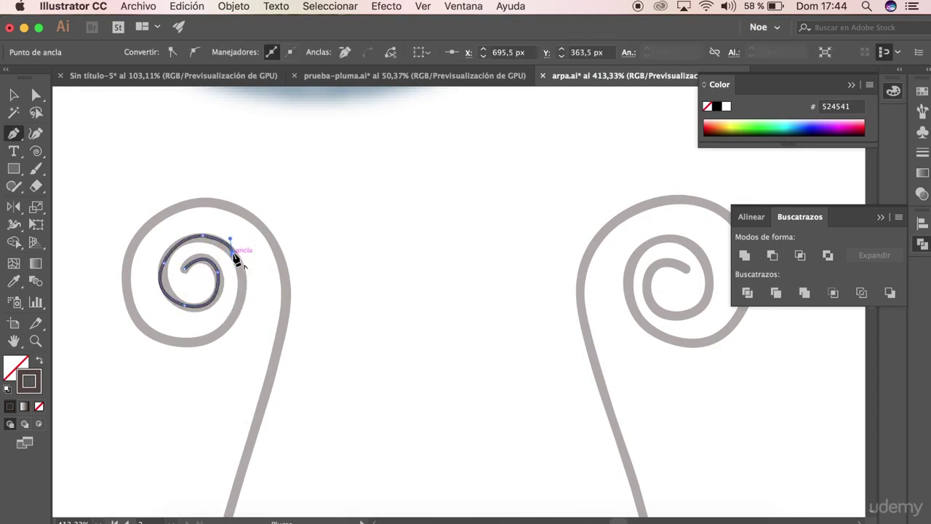
Step: Move the new spiral into the gap between the two scrolls
click(13, 95)
drag(219, 277, 386, 256)
click(414, 171)
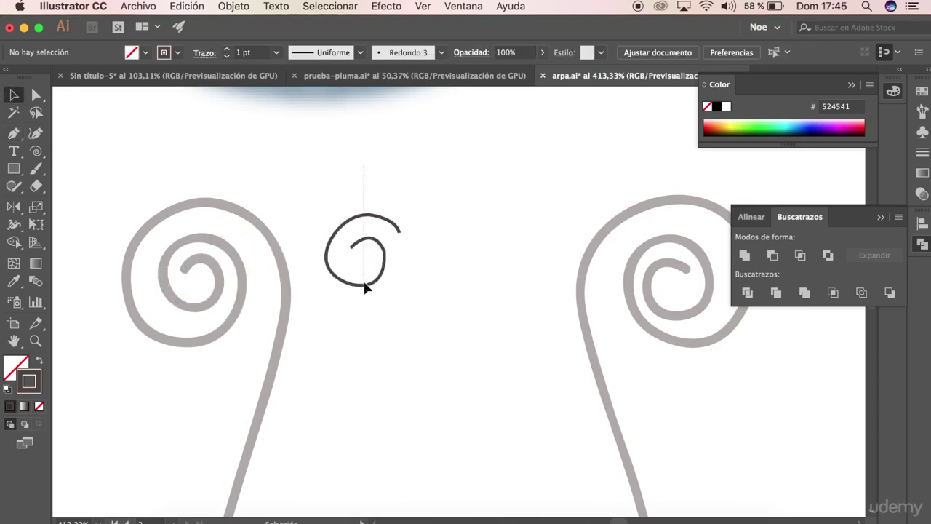
Step: Apply the soft 3.00 brush to the small spiral
drag(332, 177, 390, 216)
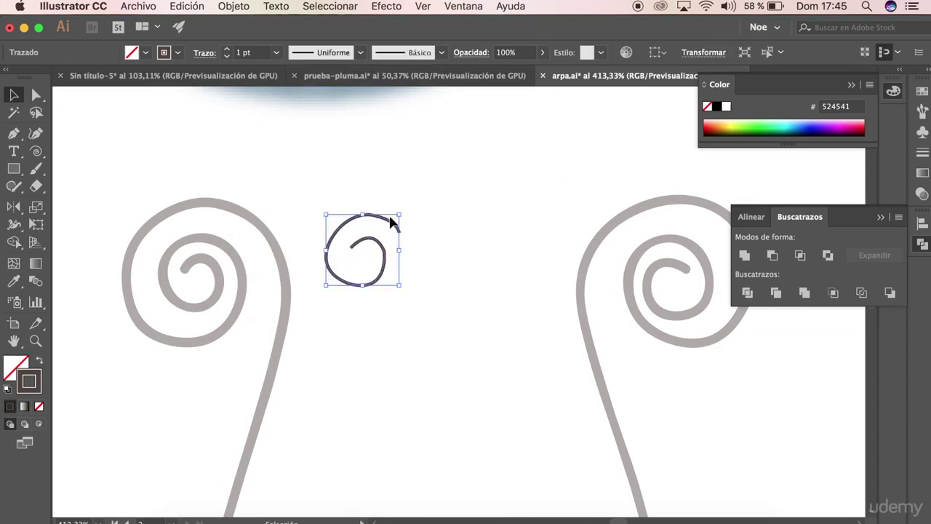
click(420, 52)
click(342, 146)
key(ctrl+0)
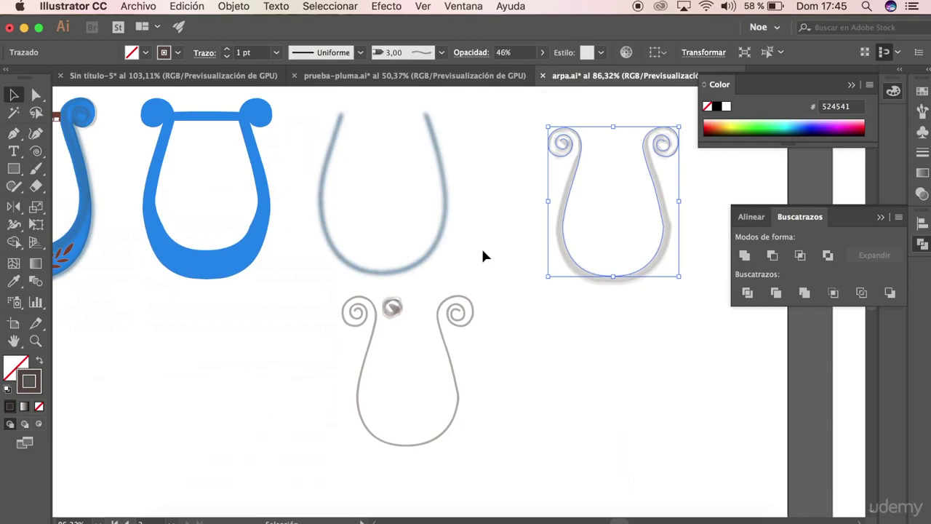
Step: Lower the small spiral's Opacidad to 44%
click(493, 260)
click(582, 270)
click(519, 181)
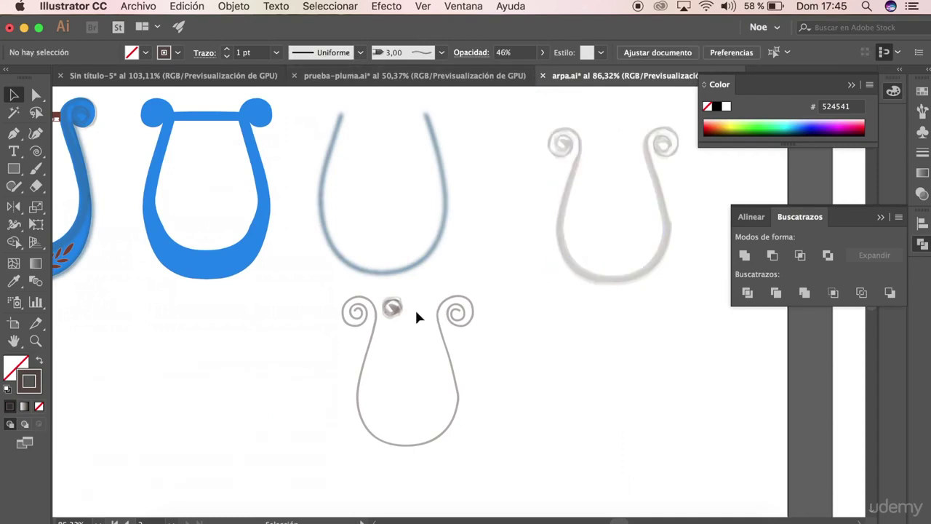
click(393, 308)
click(542, 52)
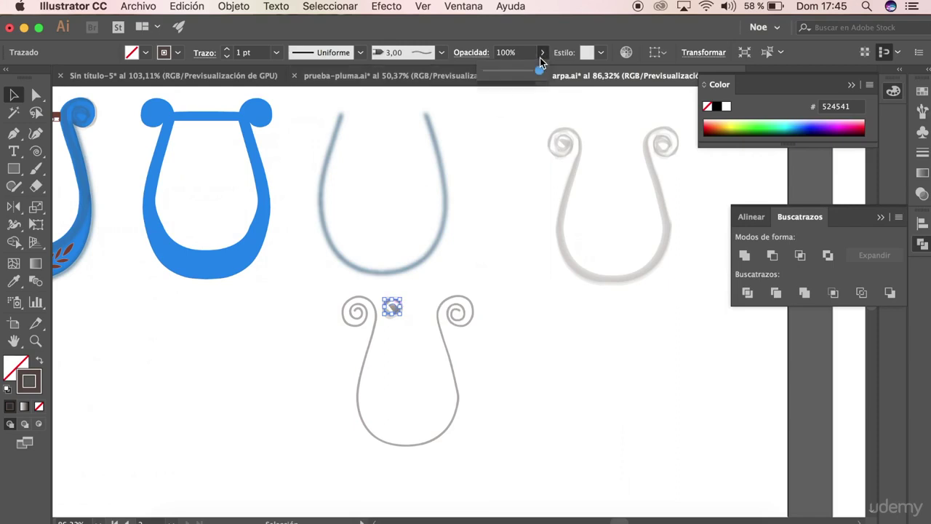
mouse_move(539, 71)
mouse_down()
mouse_move(508, 78)
mouse_move(505, 110)
mouse_up()
click(505, 197)
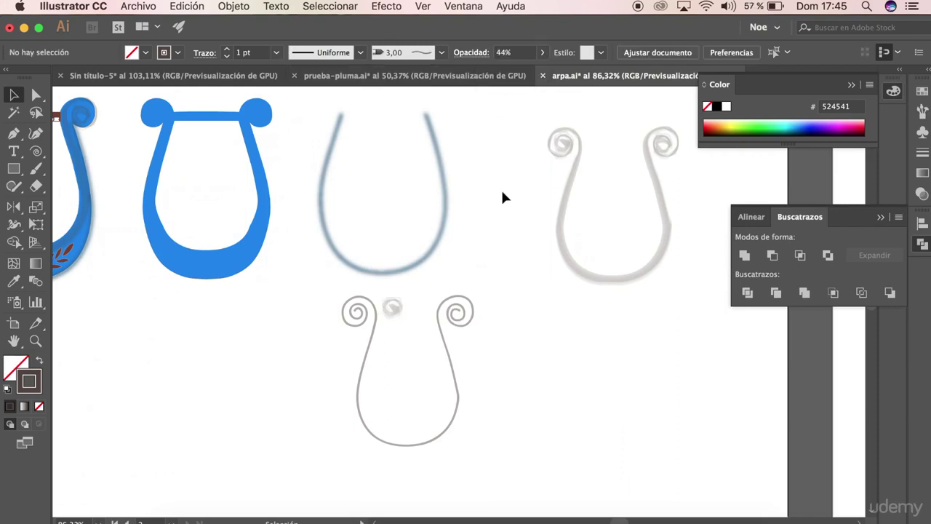
Step: Move the semi-transparent spiral beside the right lyre's scroll
mouse_move(392, 306)
mouse_down()
mouse_move(536, 143)
mouse_move(527, 165)
mouse_up()
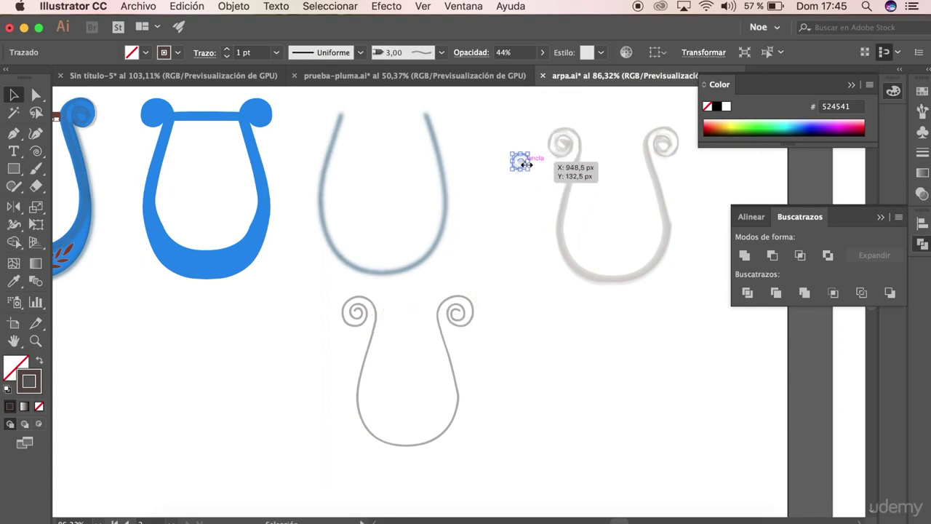
scroll(527, 165, up, 4)
click(558, 176)
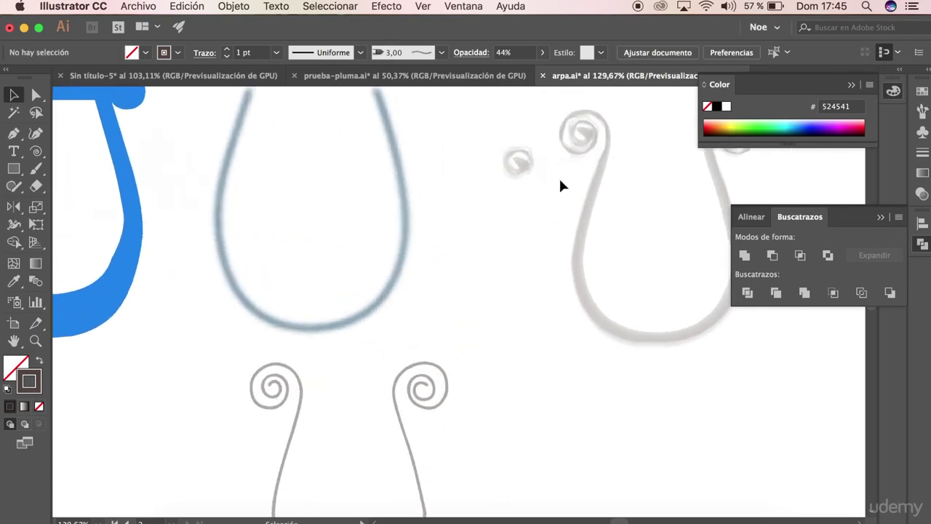
Step: Delete the small spiral and select the plain U outline
drag(490, 143, 534, 216)
key(Delete)
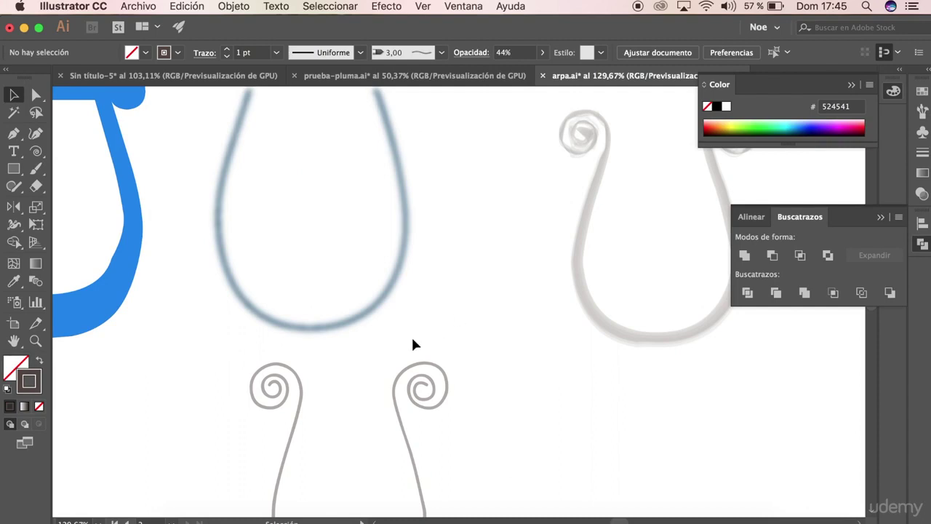
scroll(405, 336, down, 5)
scroll(356, 409, up, 3)
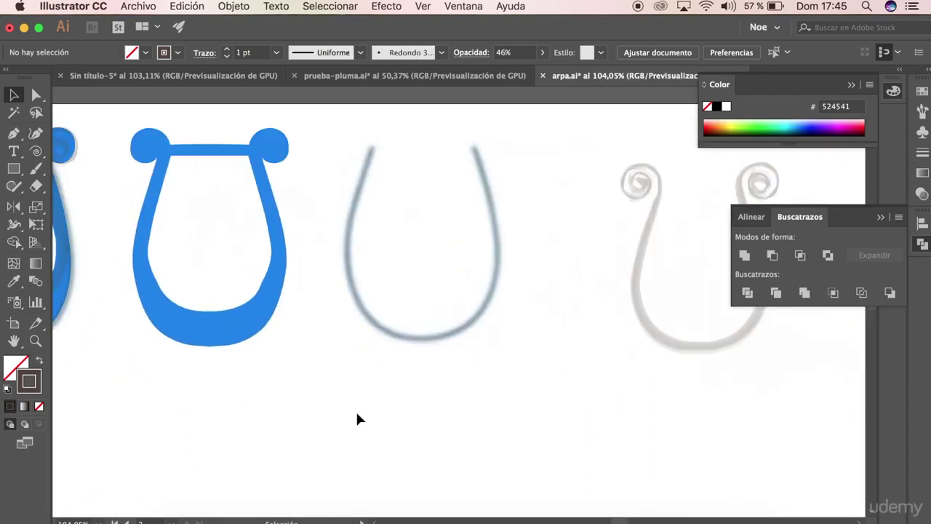
drag(321, 242, 465, 371)
scroll(452, 328, up, 4)
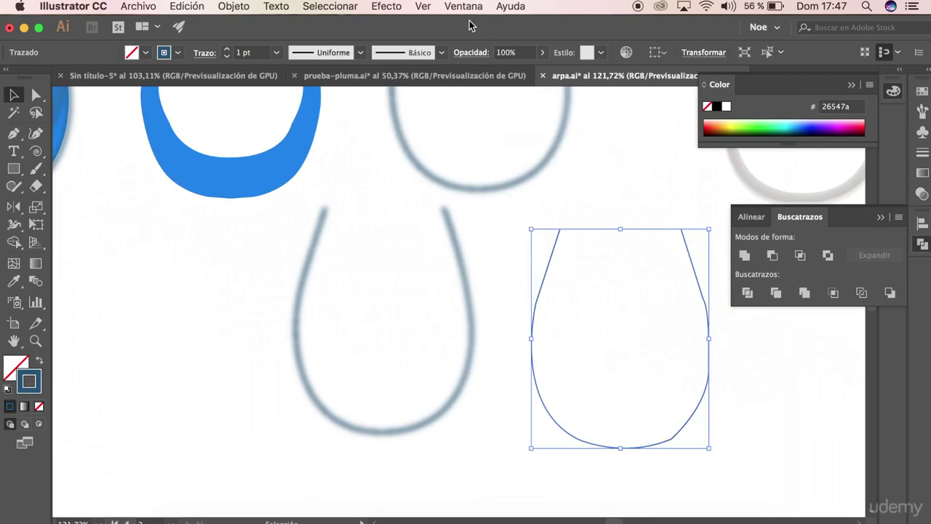
Step: Apply a Gaussian blur of about 2,4 pixels to the U outline
click(387, 6)
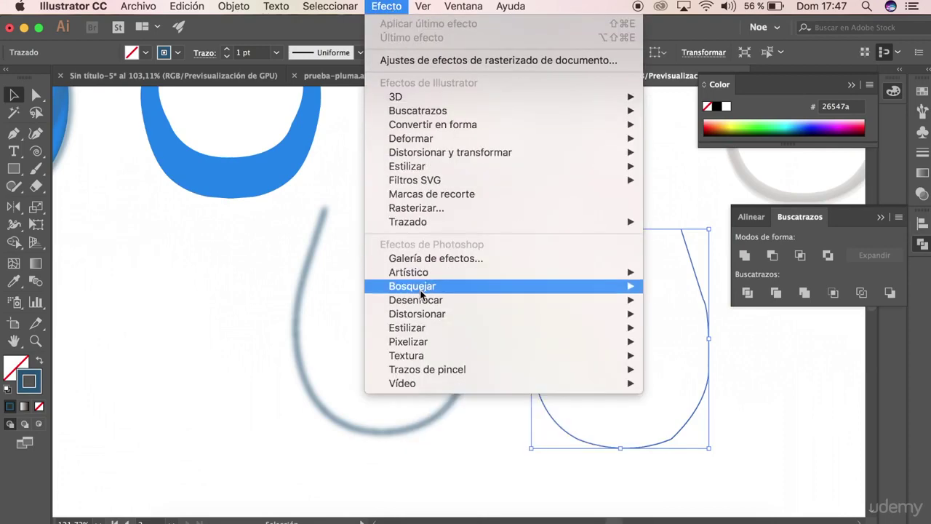
mouse_move(416, 300)
click(674, 310)
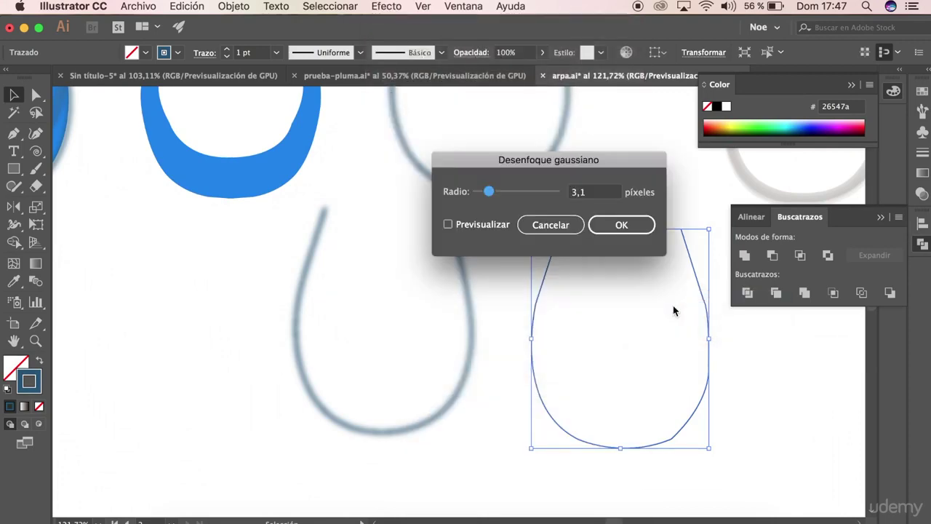
mouse_move(509, 175)
mouse_down()
mouse_move(343, 206)
mouse_move(323, 229)
mouse_up()
click(285, 254)
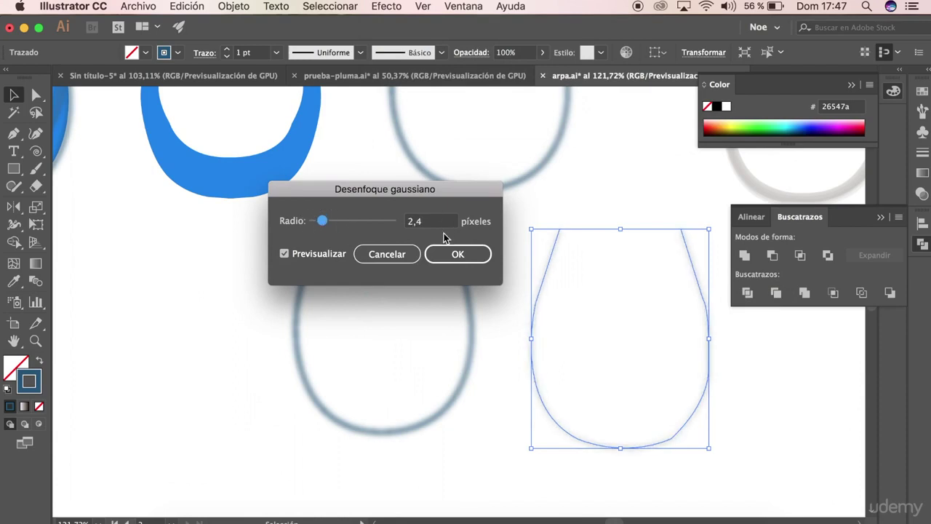
click(446, 254)
Step: Set the blurred outline's stroke to 2 pt
click(227, 50)
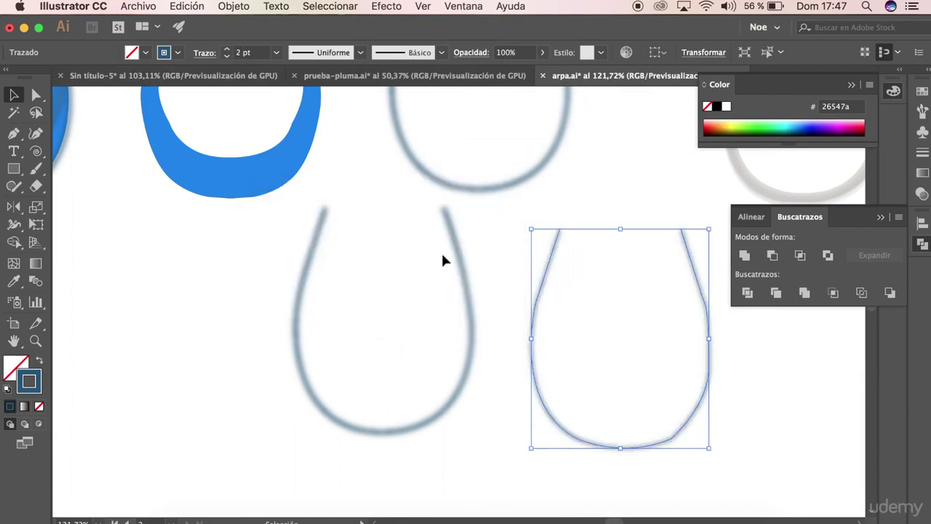
click(514, 290)
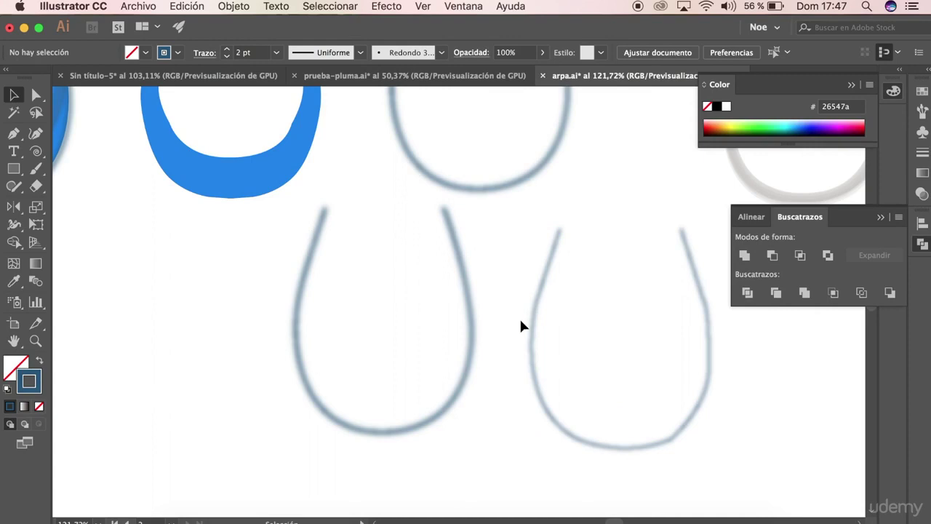
scroll(552, 343, down, 5)
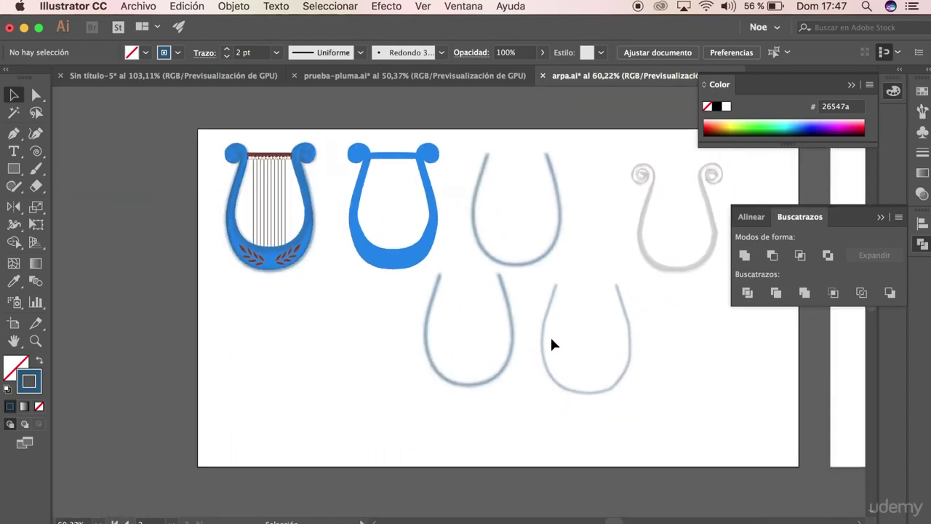
Step: Move the blurred outline onto the second blue harp and send it behind
drag(550, 339, 357, 220)
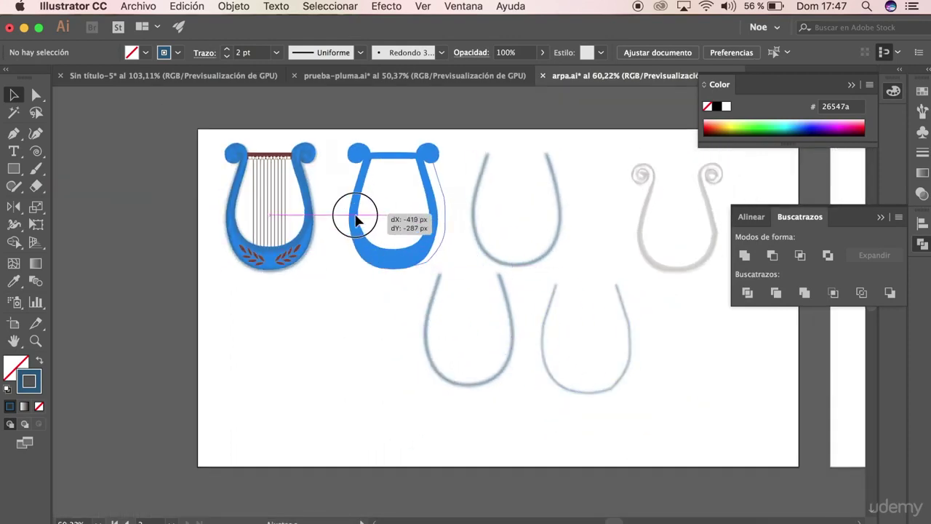
scroll(532, 290, up, 5)
right_click(255, 249)
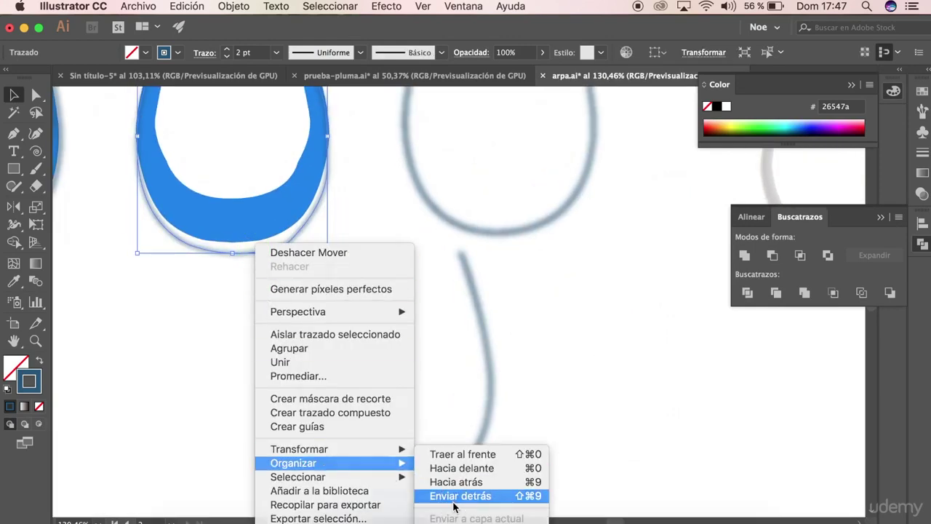
click(461, 496)
click(234, 403)
scroll(234, 403, down, 2)
scroll(234, 403, up, 2)
scroll(234, 403, left, 2)
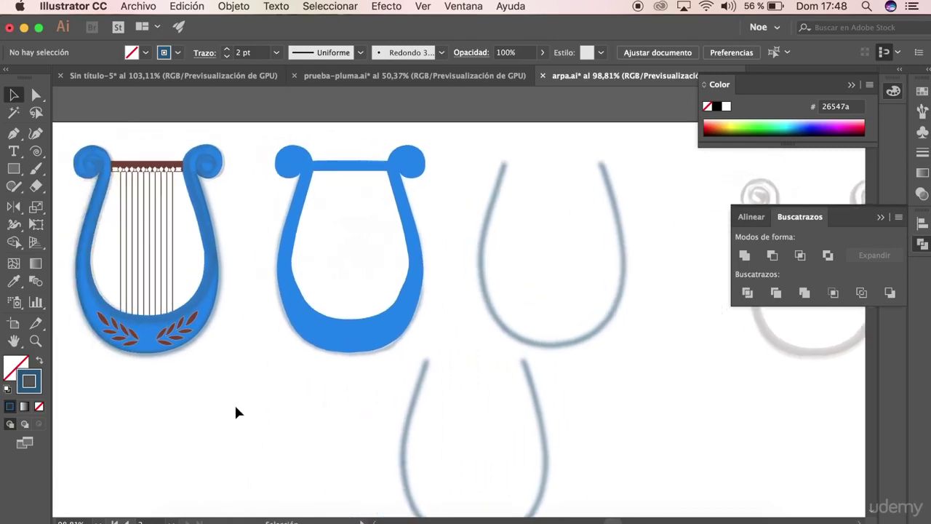
scroll(531, 460, down, 3)
Step: Move the brown toothed bar over the second harp's crossbar
drag(701, 418, 315, 325)
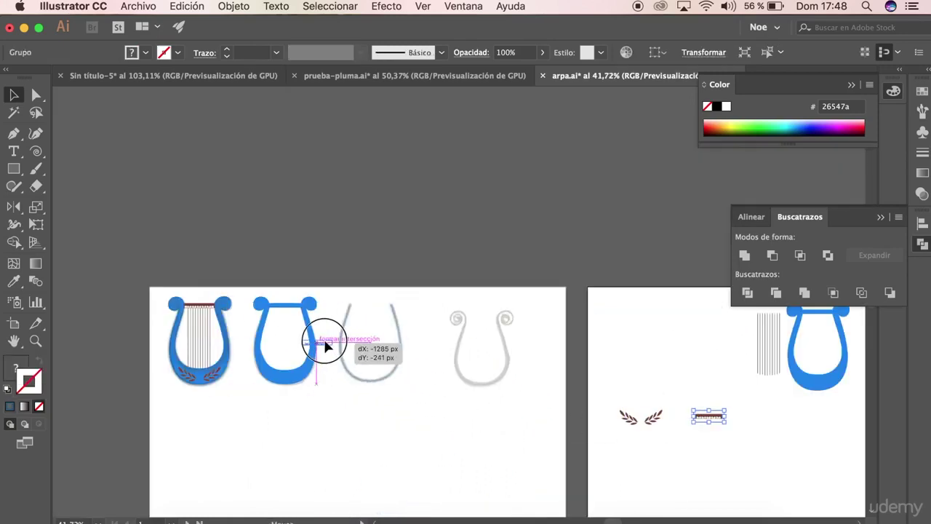
scroll(315, 325, up, 3)
scroll(322, 323, up, 2)
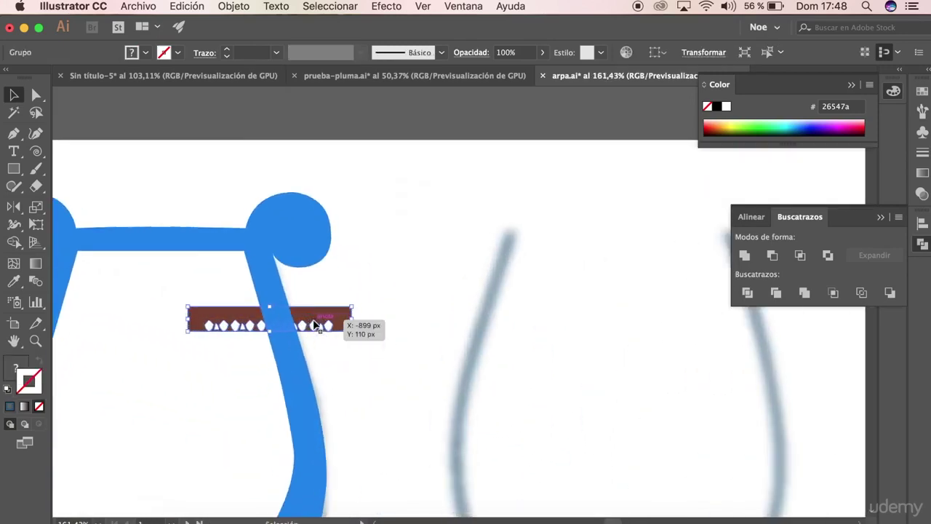
scroll(333, 315, up, 2)
scroll(424, 339, up, 1)
mouse_move(424, 338)
mouse_down()
mouse_move(315, 337)
mouse_move(318, 249)
mouse_up()
Step: Bring the brown bar to the front, nudge it onto the crossbar, and move the spiral outline over
scroll(318, 250, up, 1)
scroll(317, 249, up, 1)
right_click(280, 230)
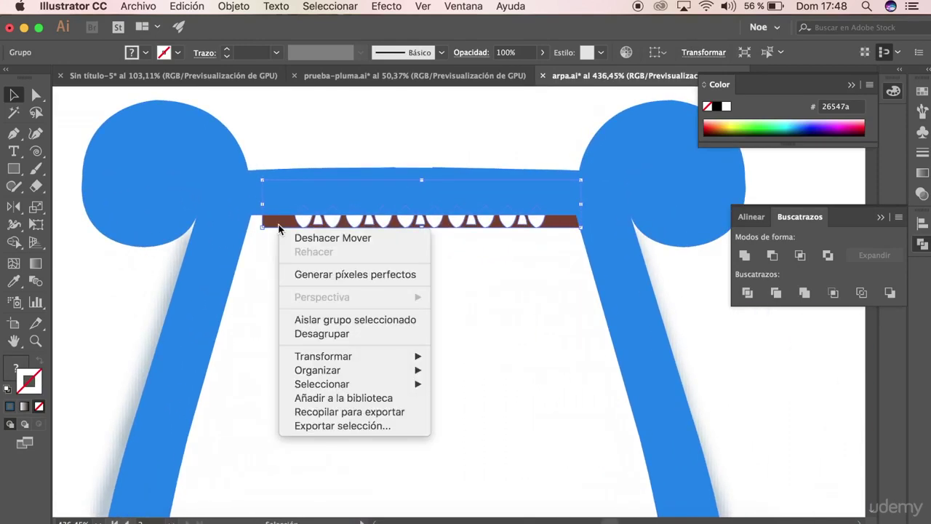
click(345, 259)
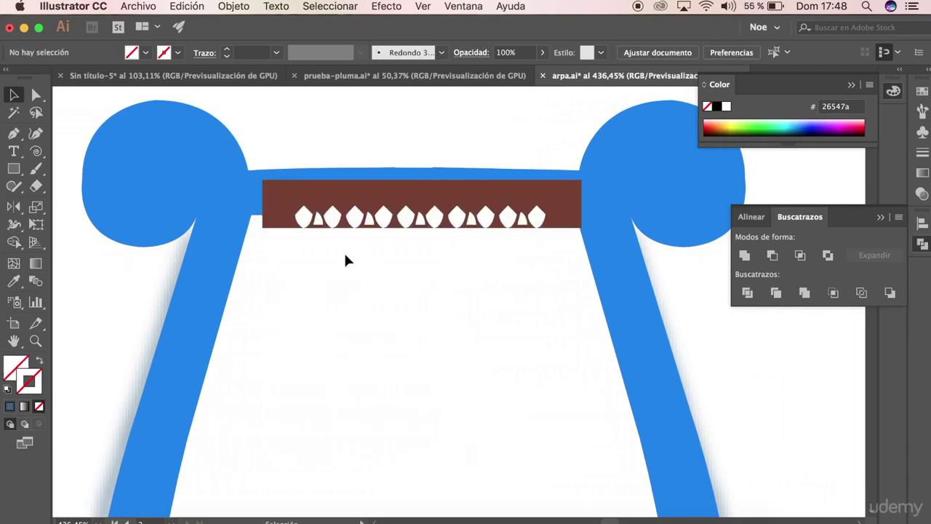
drag(316, 194, 308, 187)
key(Up)
key(Up)
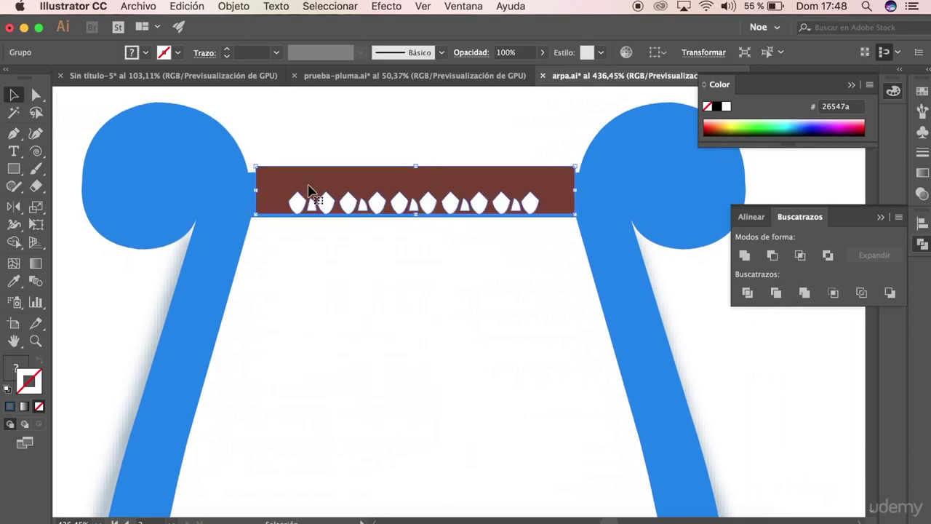
key(ctrl+0)
drag(679, 376, 332, 357)
right_click(296, 254)
mouse_move(336, 462)
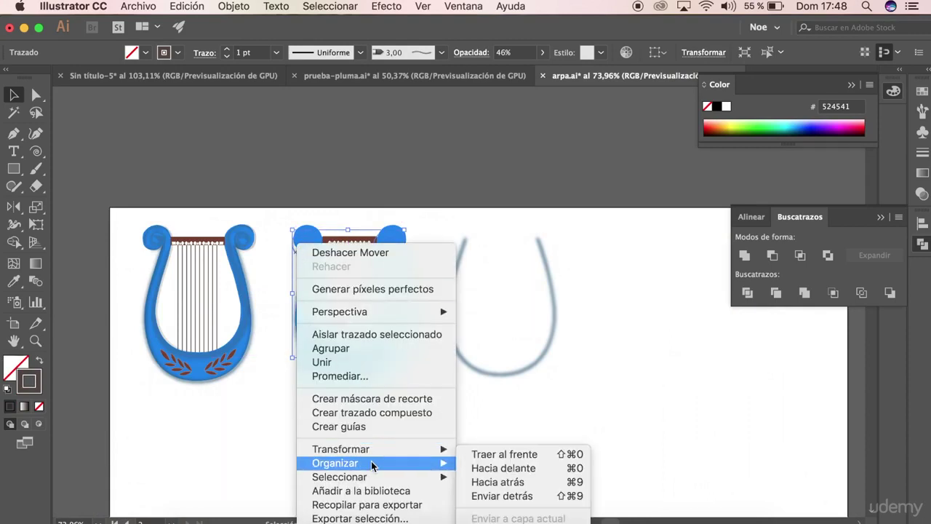
Step: Bring the spiral outline to the front and delete the leftover blurred outline
click(507, 456)
click(537, 381)
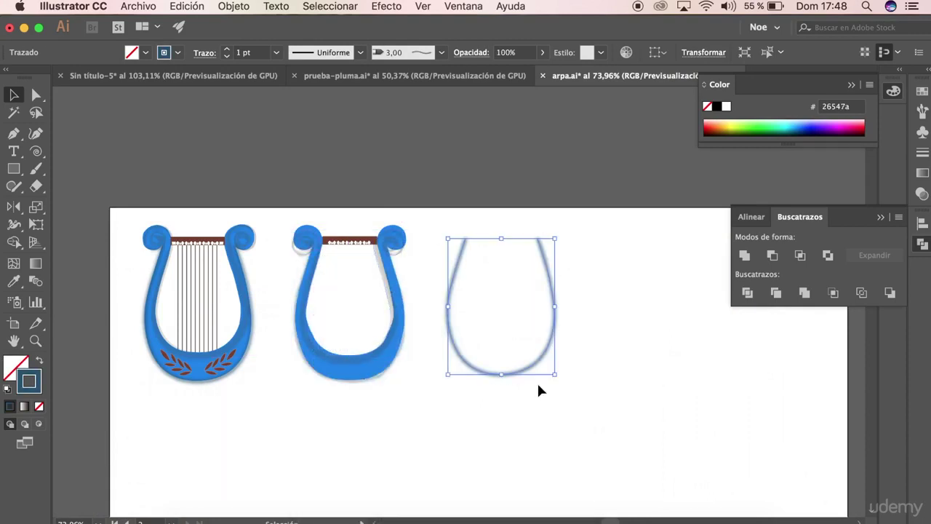
key(Delete)
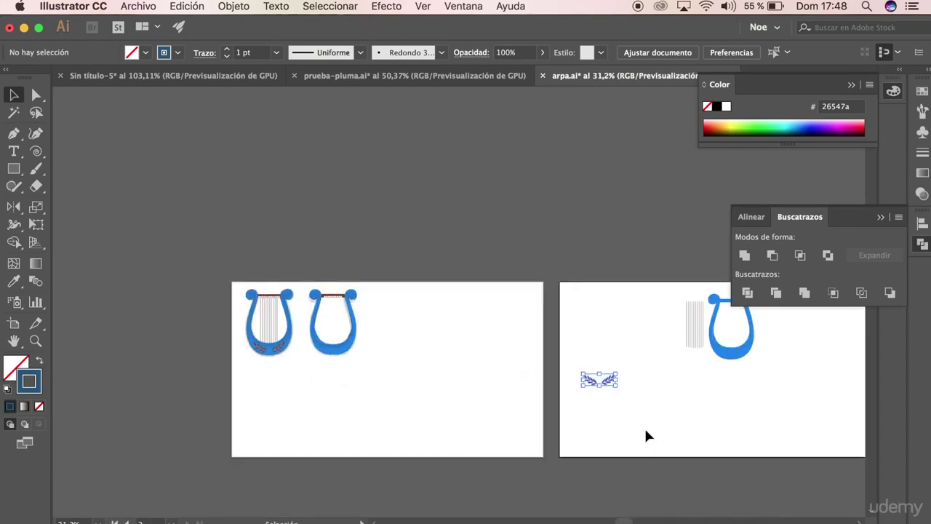
Step: Place the laurel leaves on the second harp and bring them to the front
click(609, 382)
right_click(372, 306)
mouse_move(410, 453)
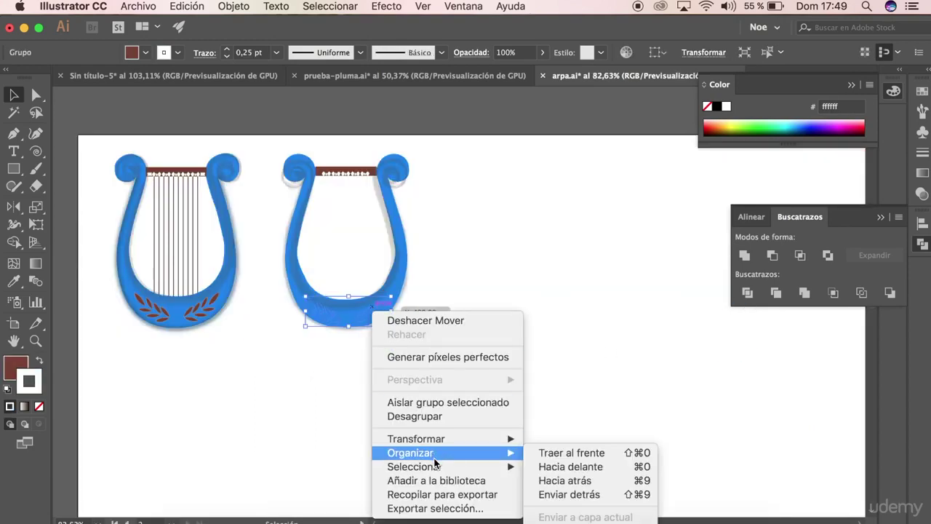
click(544, 454)
key(ctrl+alt+0)
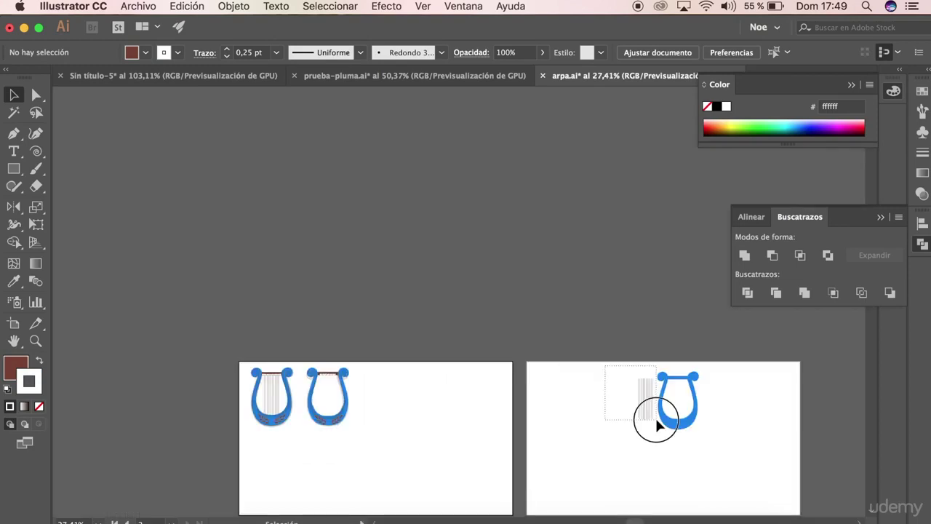
Step: Place the strings in the second harp, send them behind, and nudge them into position
click(655, 421)
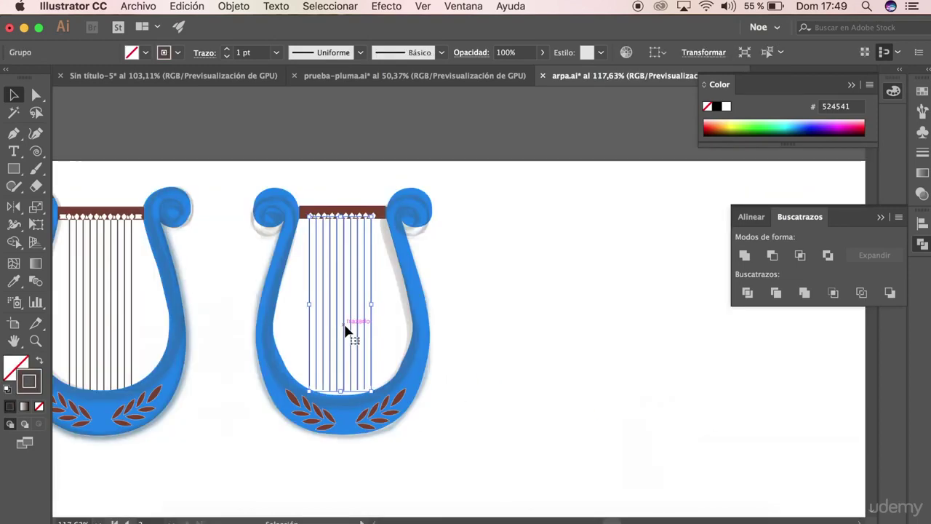
scroll(346, 331, up, 1)
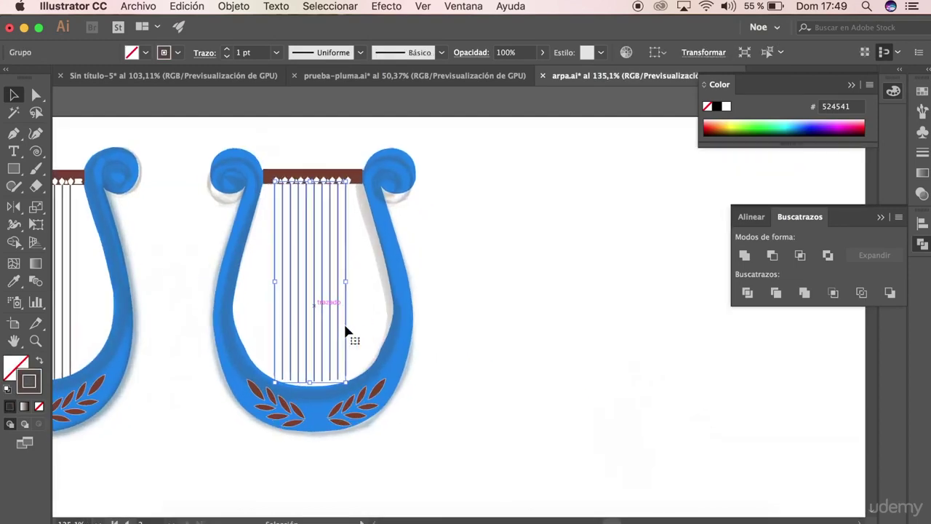
right_click(345, 324)
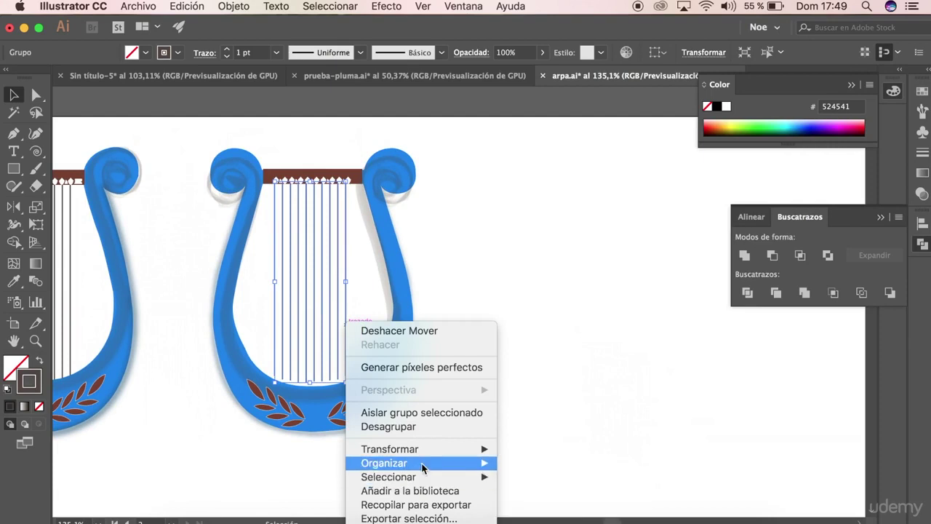
mouse_move(385, 462)
click(542, 496)
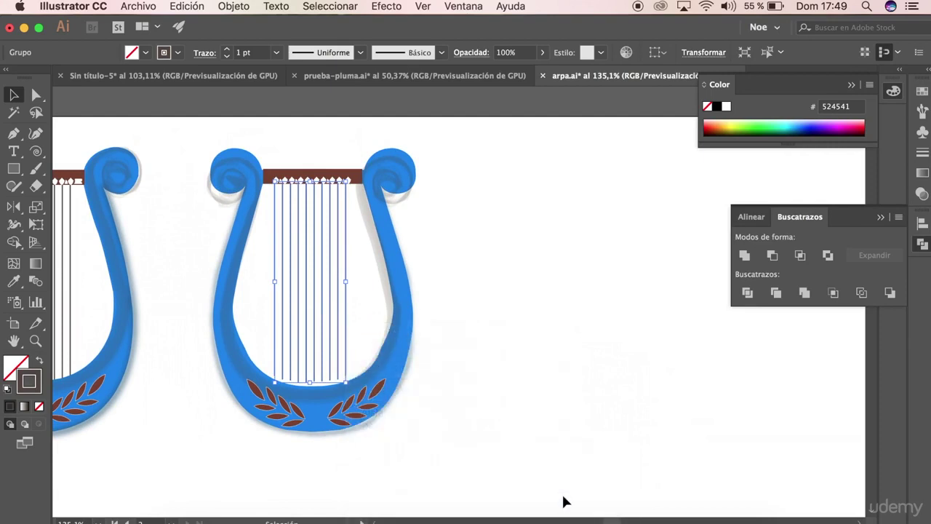
key(Right)
key(Right)
key(Down)
key(Down)
key(Down)
key(Down)
key(Down)
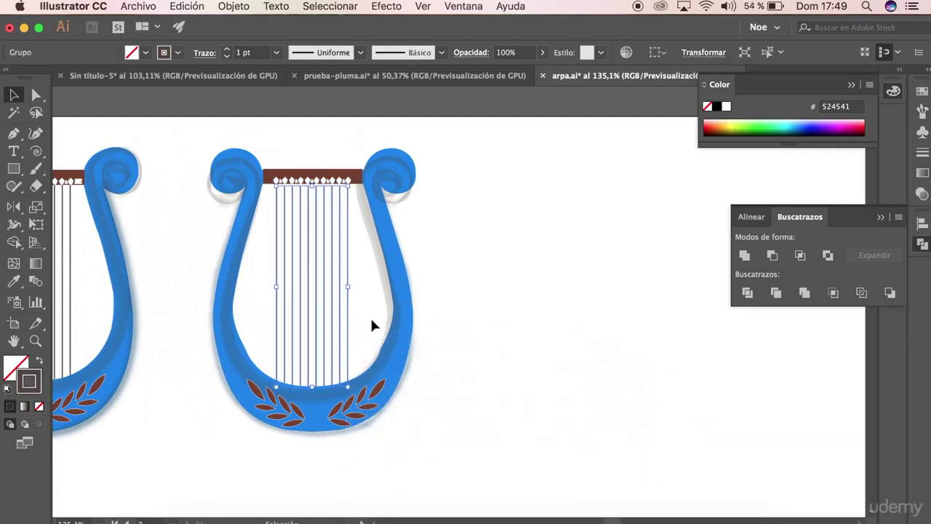
click(456, 324)
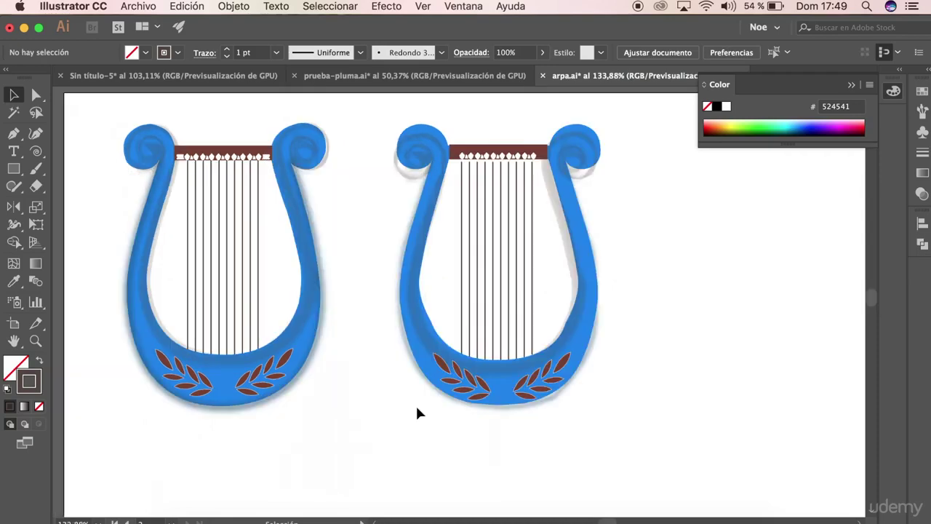
Step: Switch to the Sin título-5 tab and zoom out to view its bird, plant and red-shape artboards
scroll(415, 403, down, 2)
scroll(535, 379, down, 2)
scroll(540, 387, down, 1)
scroll(540, 386, down, 1)
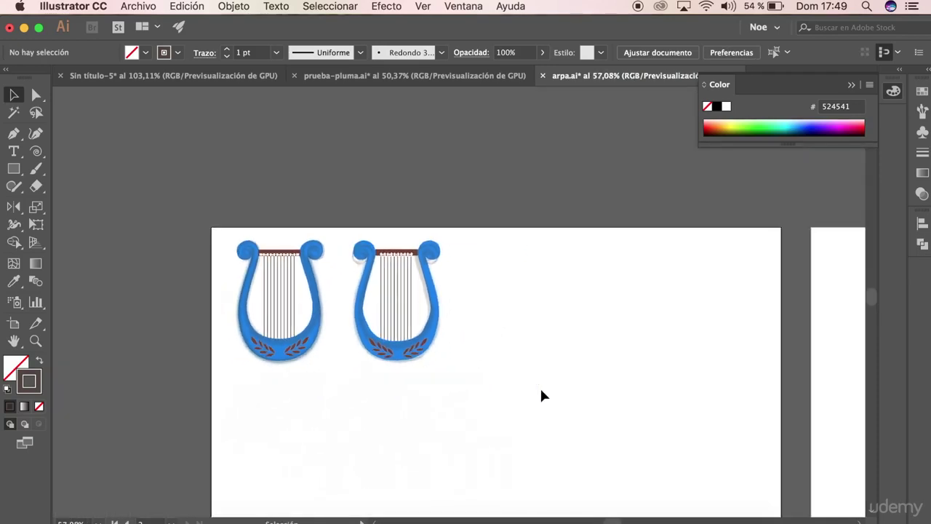
click(219, 76)
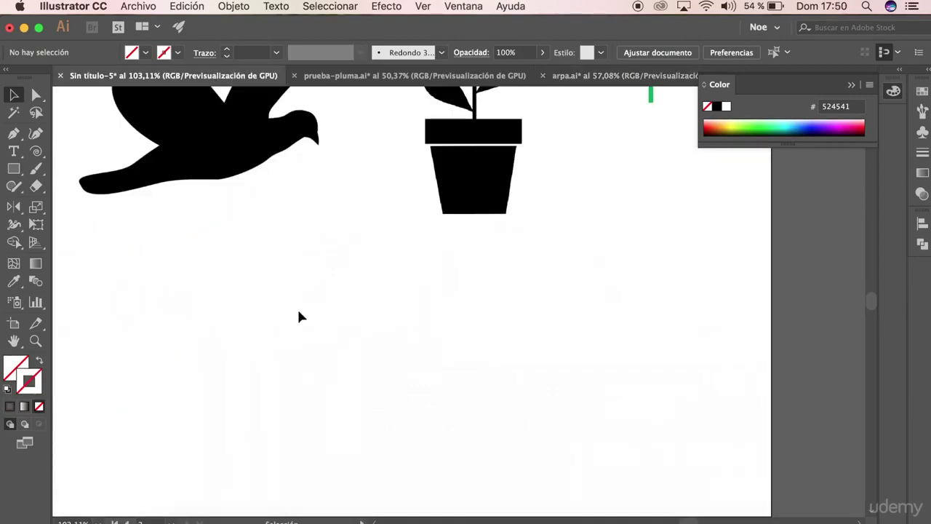
scroll(446, 399, up, 2)
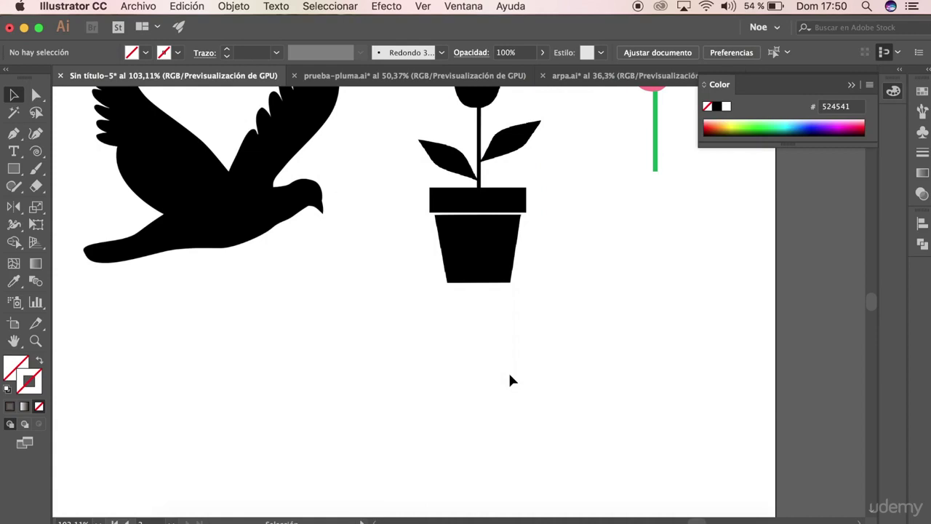
ctrl+alt+click(510, 380)
scroll(510, 380, left, 5)
scroll(510, 380, down, 2)
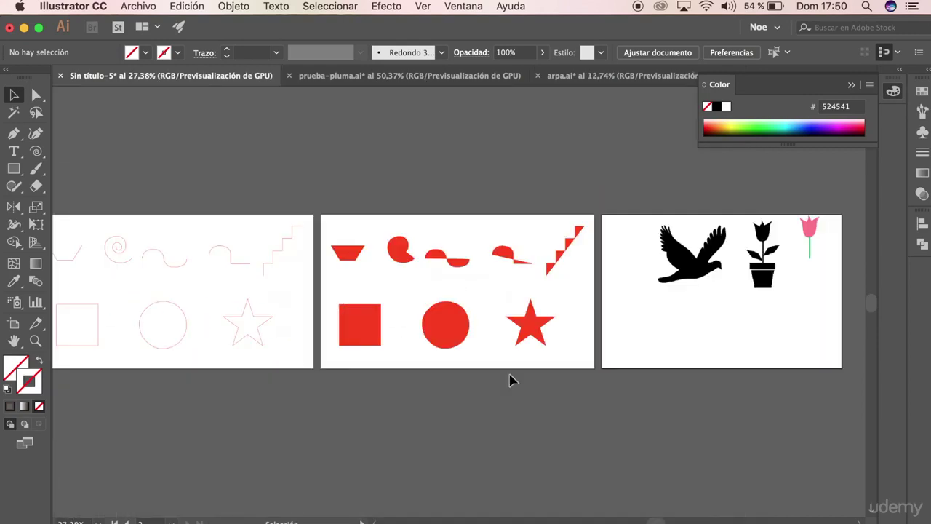